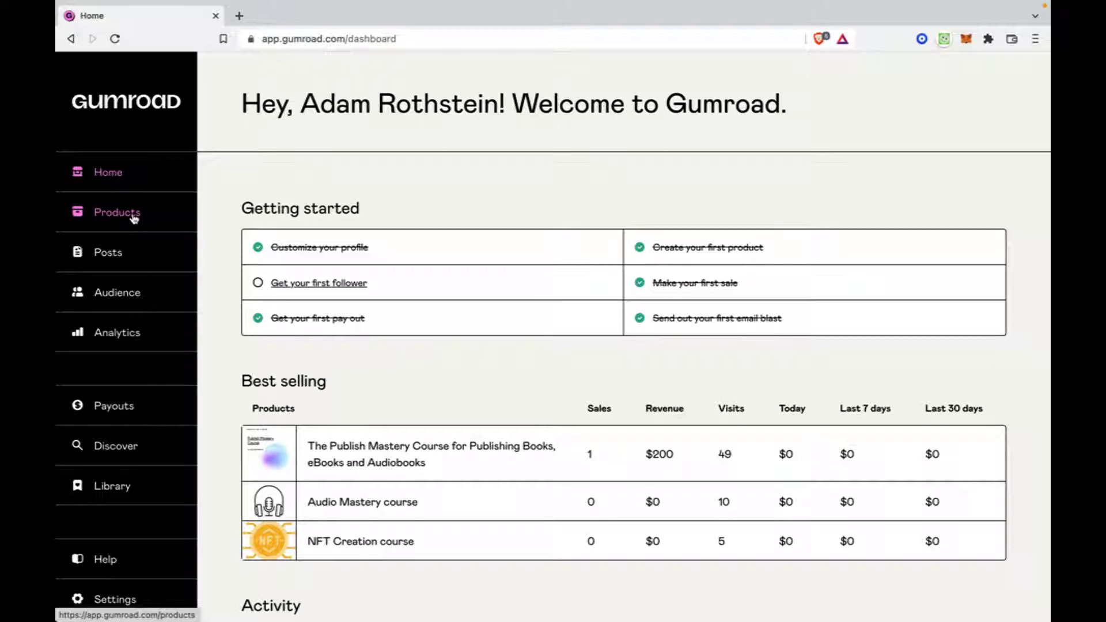
# Step: Open the product list and start creating a new product
pyautogui.click(133, 217)
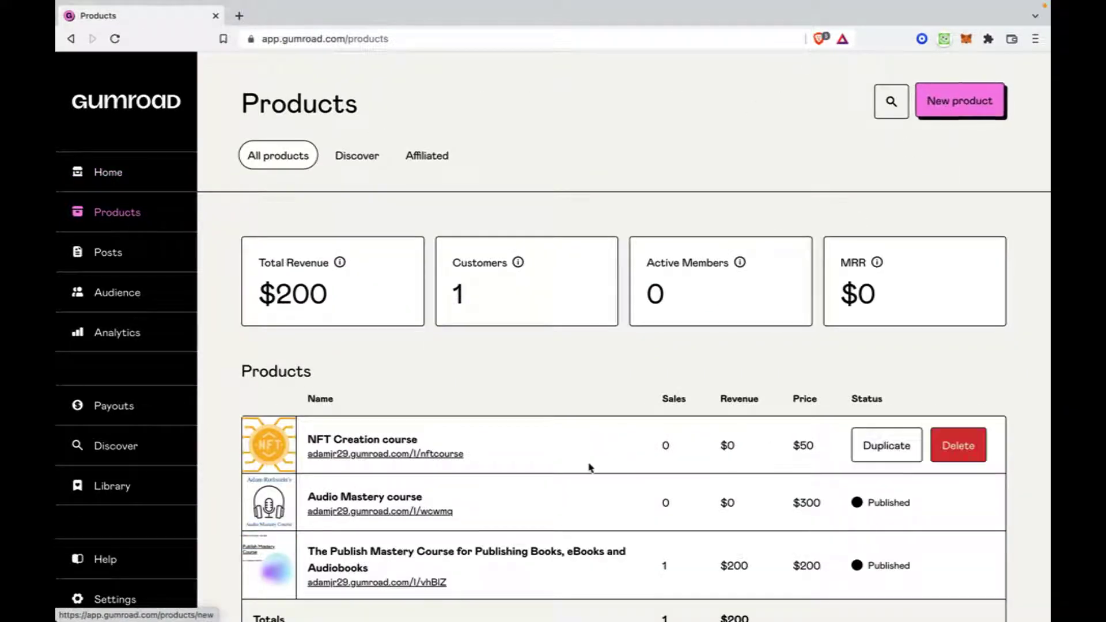
pyautogui.scroll(-2, 588, 464)
pyautogui.scroll(2, 613, 477)
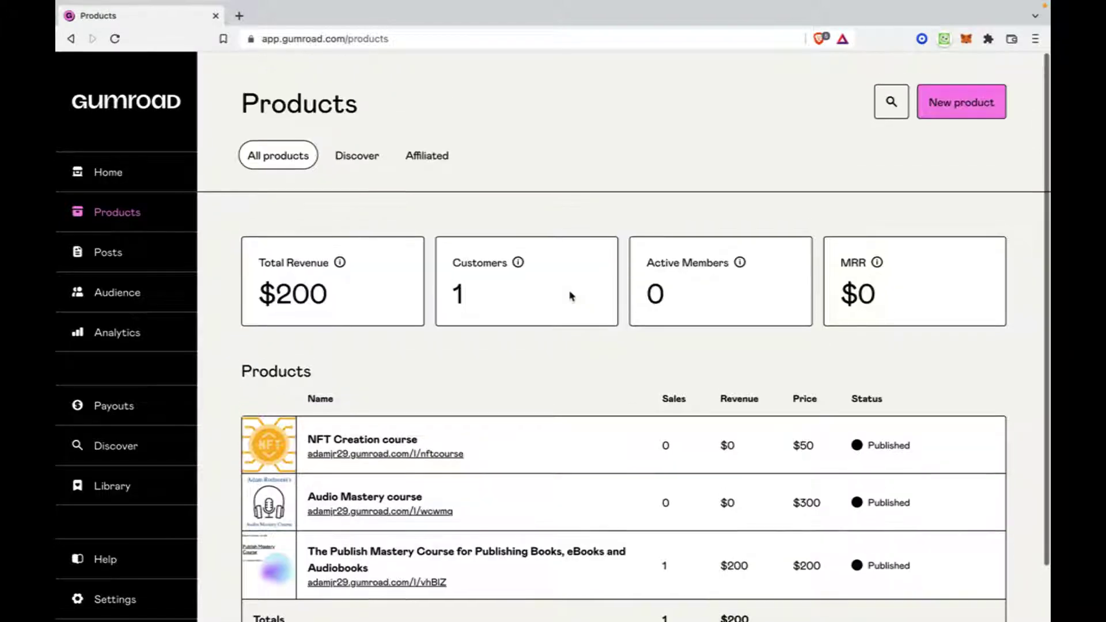
pyautogui.click(963, 110)
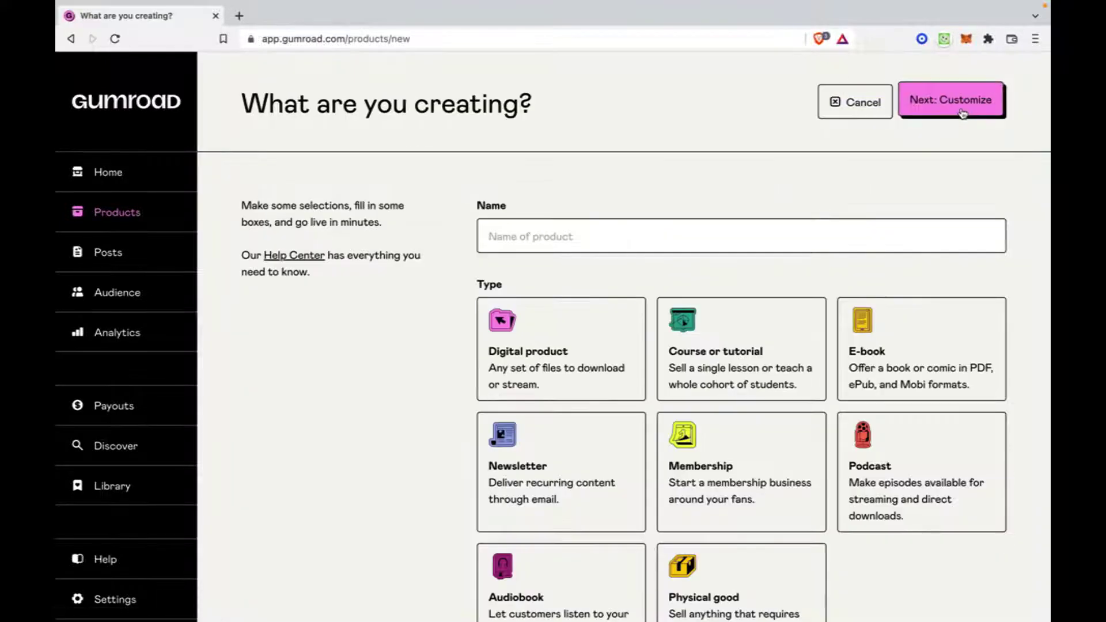
# Step: Set the new product's type to Audiobook and name it "Chess: The Game For Peace and Prosperity"
pyautogui.scroll(-3, 556, 369)
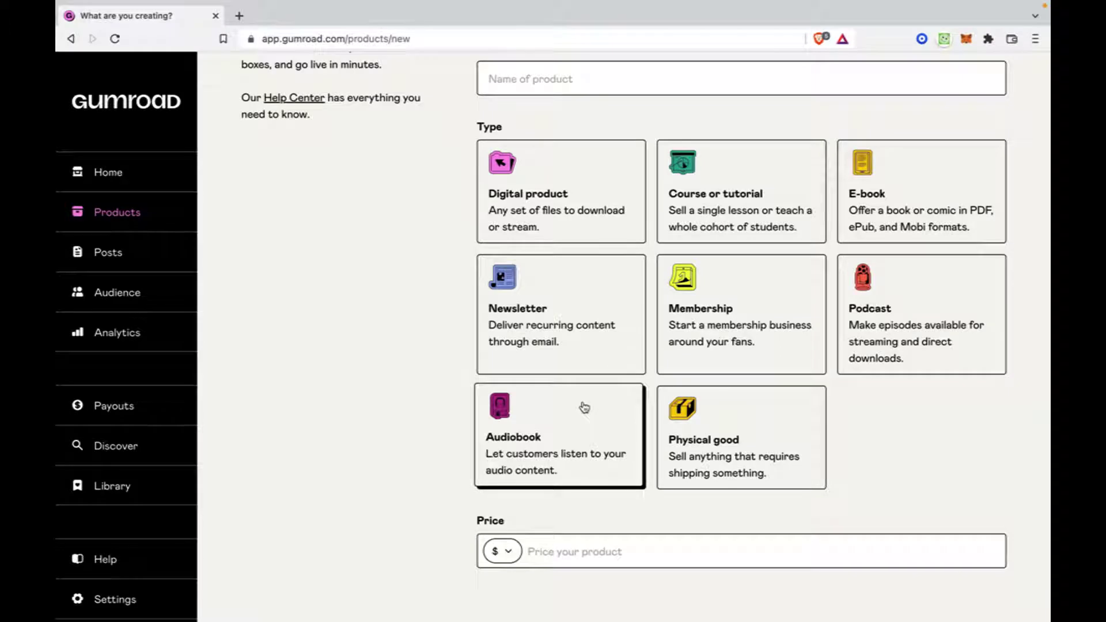
pyautogui.click(562, 444)
pyautogui.scroll(1, 288, 382)
pyautogui.scroll(3, 288, 382)
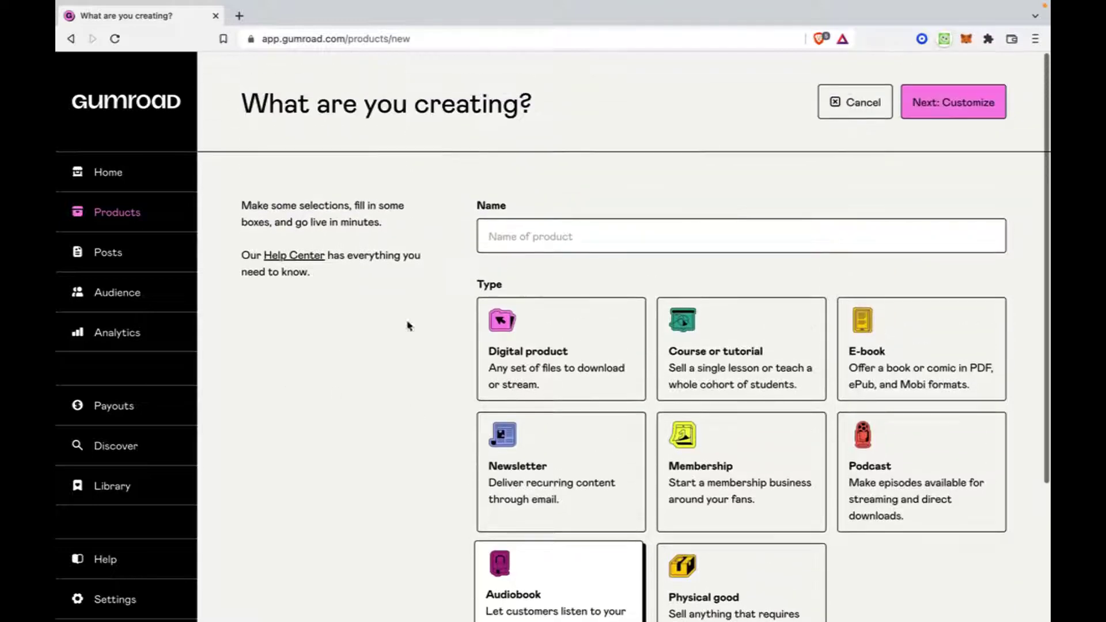
pyautogui.click(613, 236)
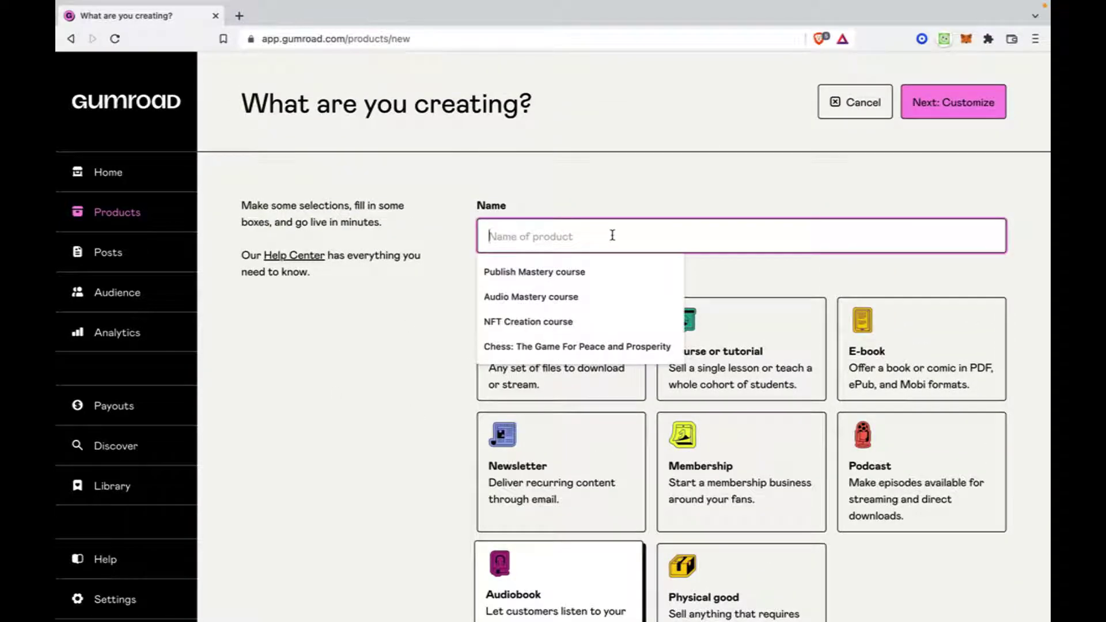
pyautogui.click(625, 347)
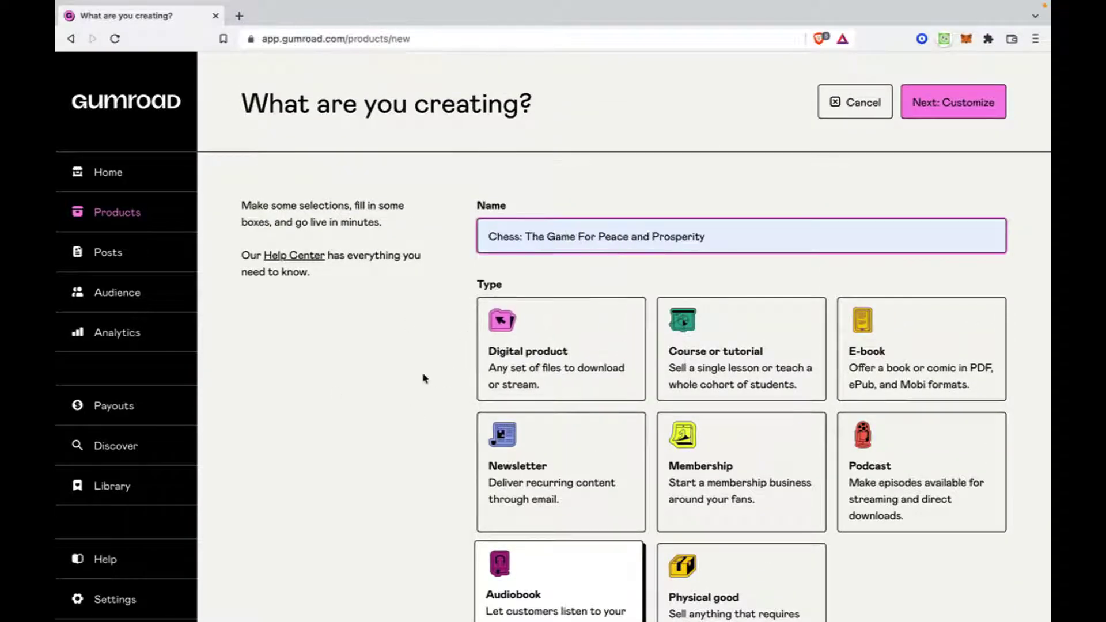
# Step: Price the audiobook at $5.00 and continue to the product customization page
pyautogui.scroll(-3, 394, 372)
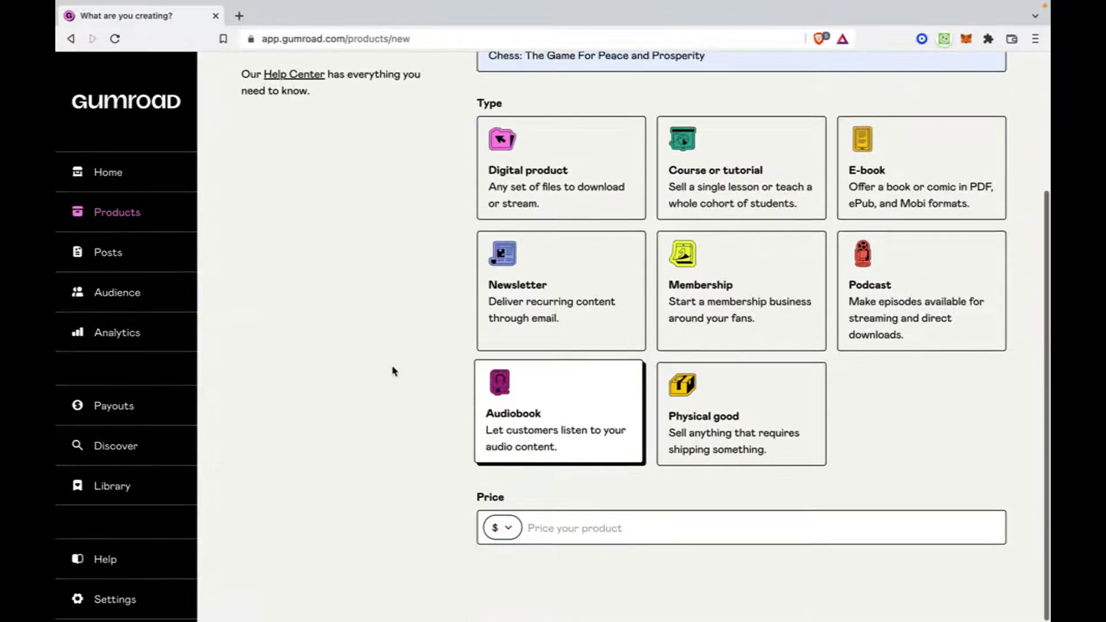
pyautogui.click(585, 530)
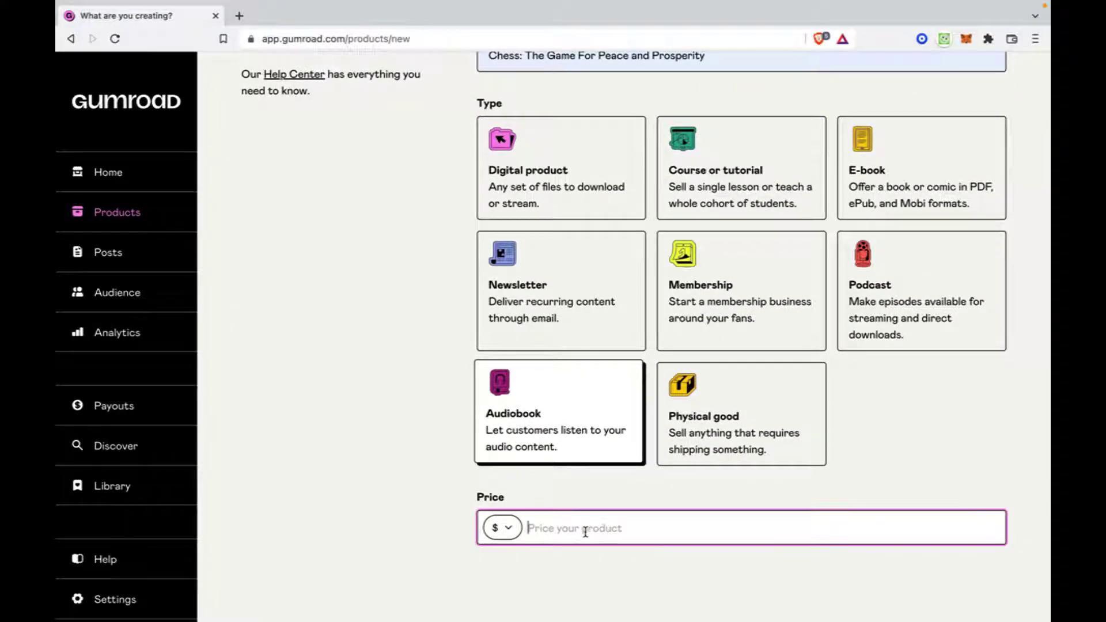
pyautogui.write('5.00')
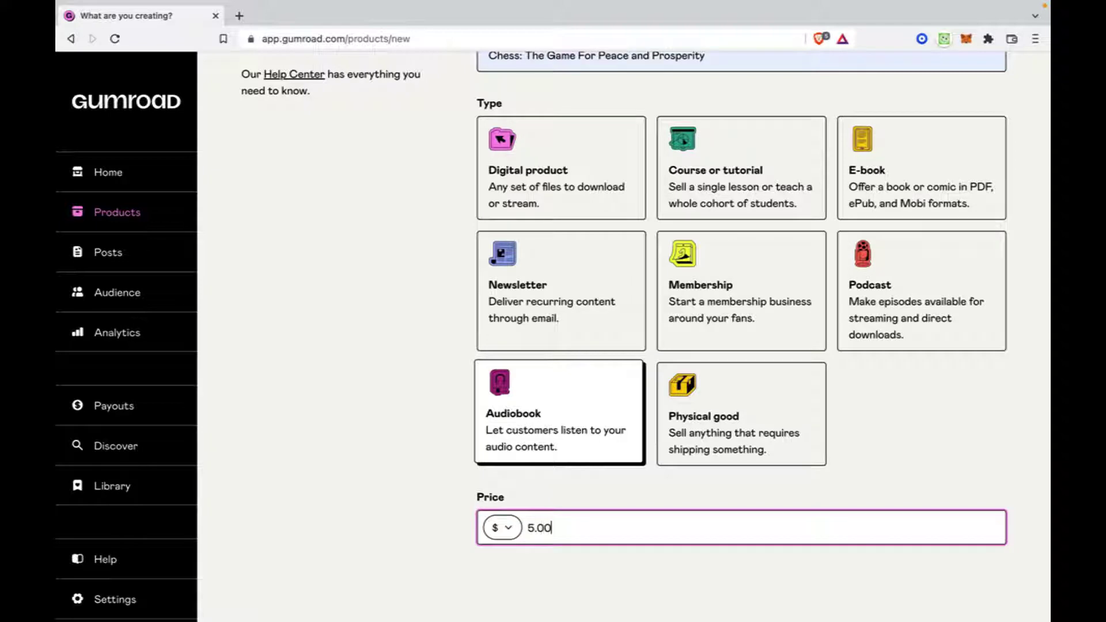
pyautogui.click(385, 433)
pyautogui.scroll(3, 385, 432)
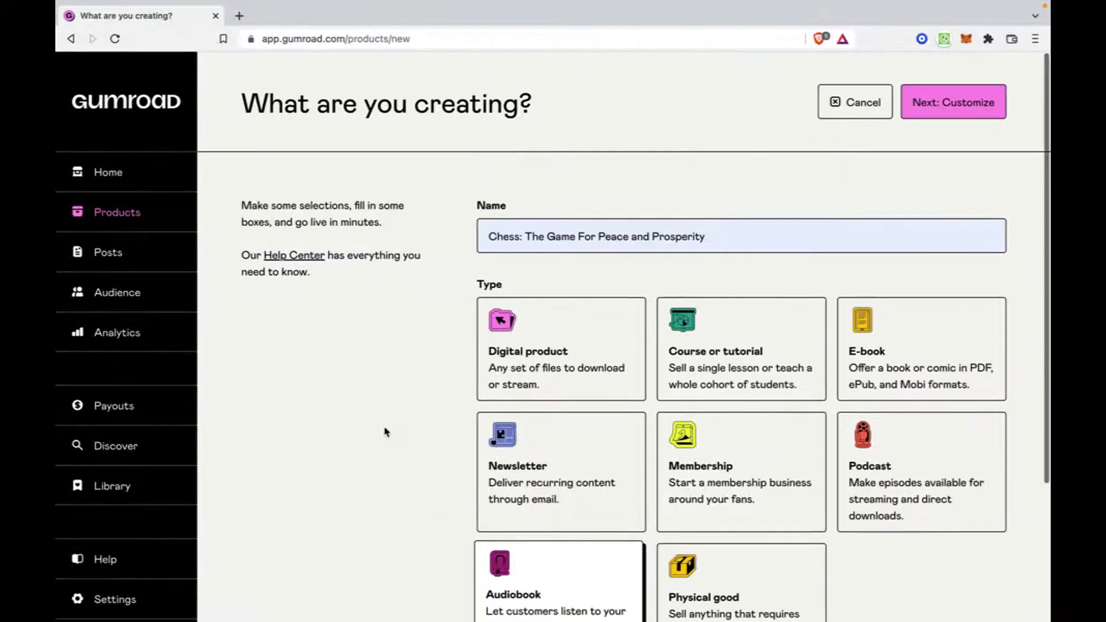
pyautogui.click(972, 106)
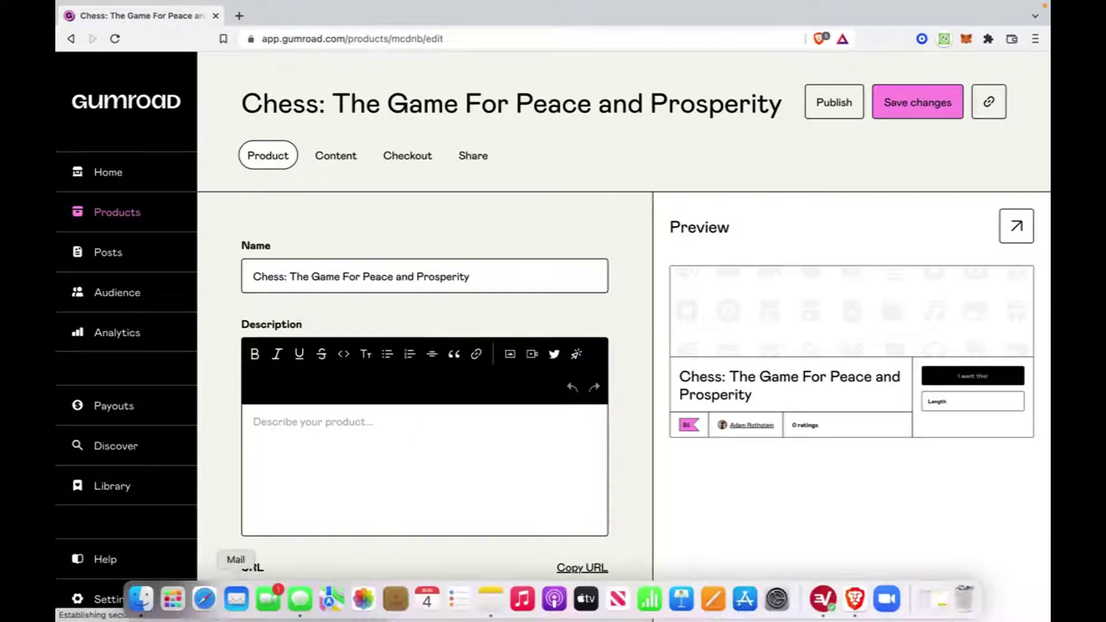
# Step: Switch to Safari, search for "Chess the Game for Peace and Prosperity", and open the audiobook's Audible.com page
pyautogui.click(209, 602)
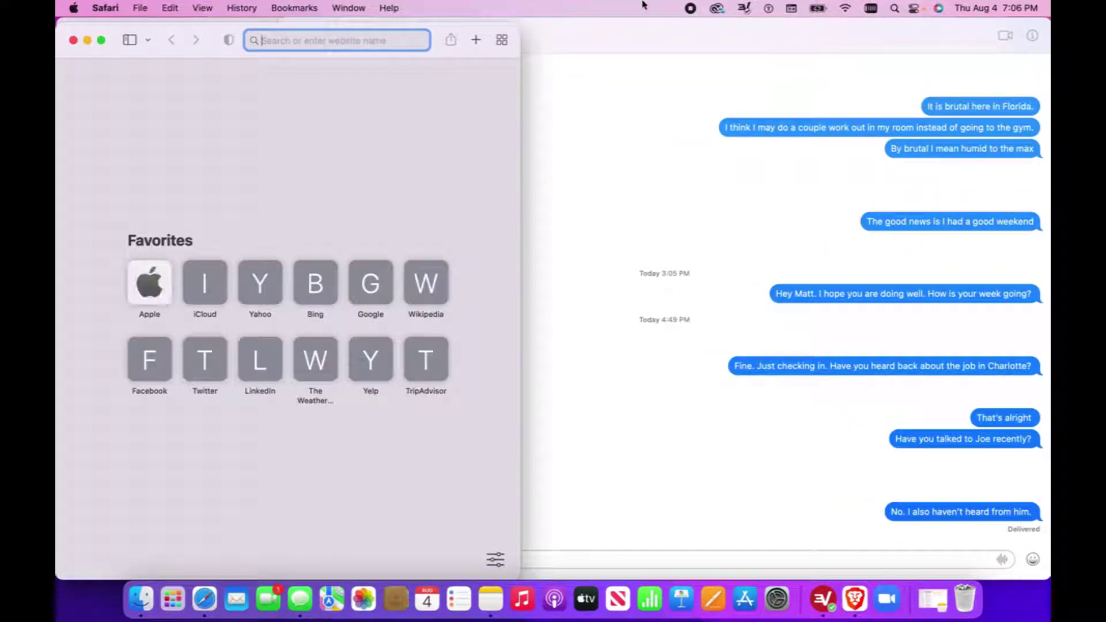
pyautogui.write('chess')
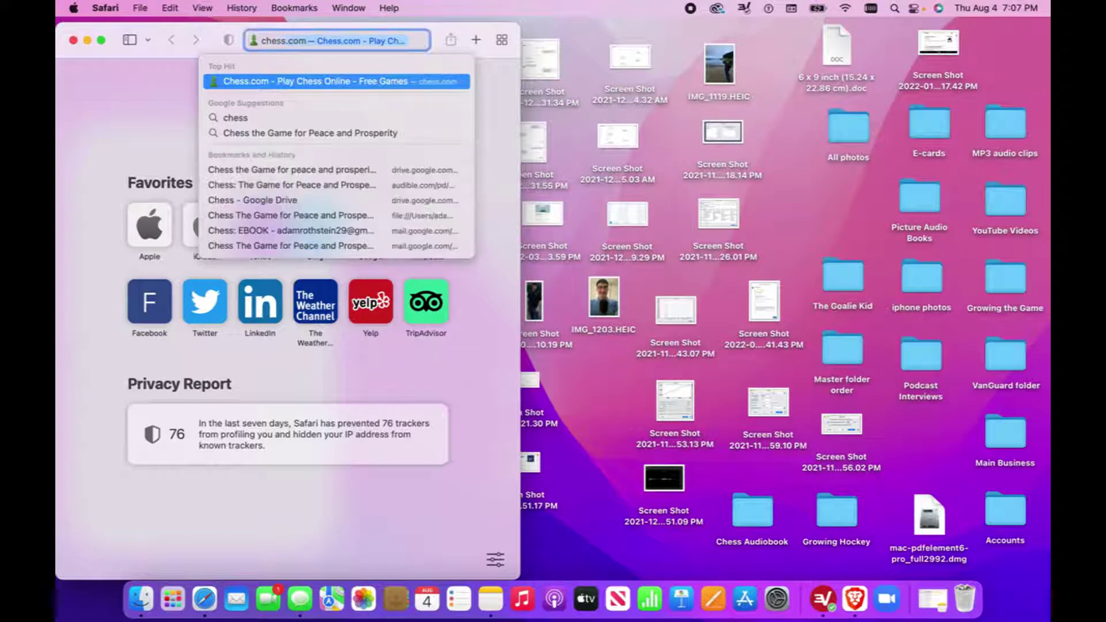
pyautogui.press('BackSpace')
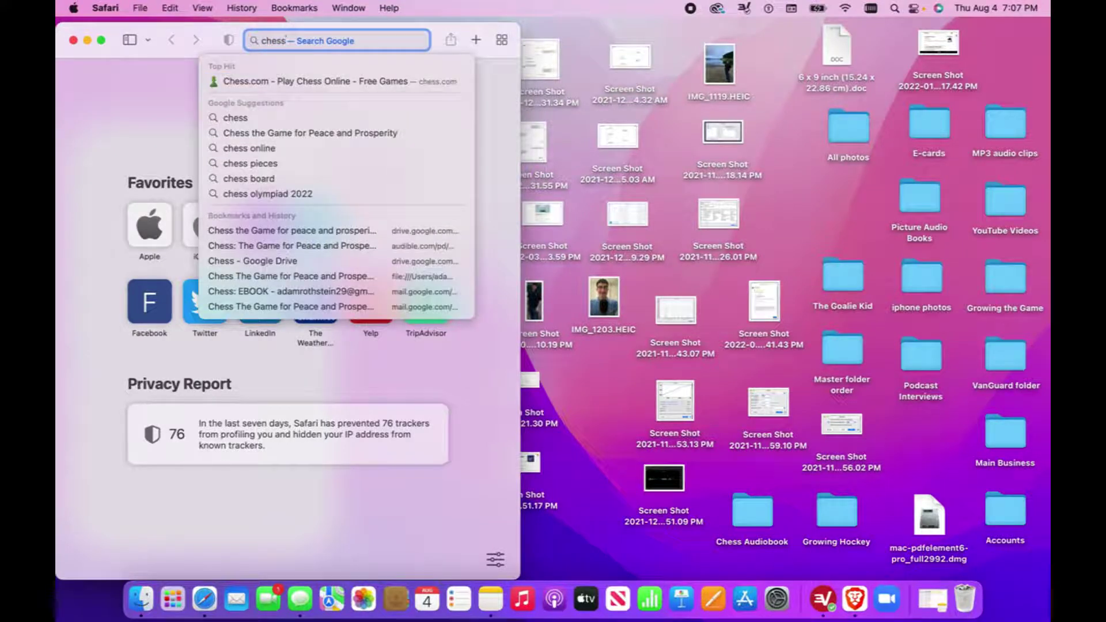
pyautogui.click(382, 98)
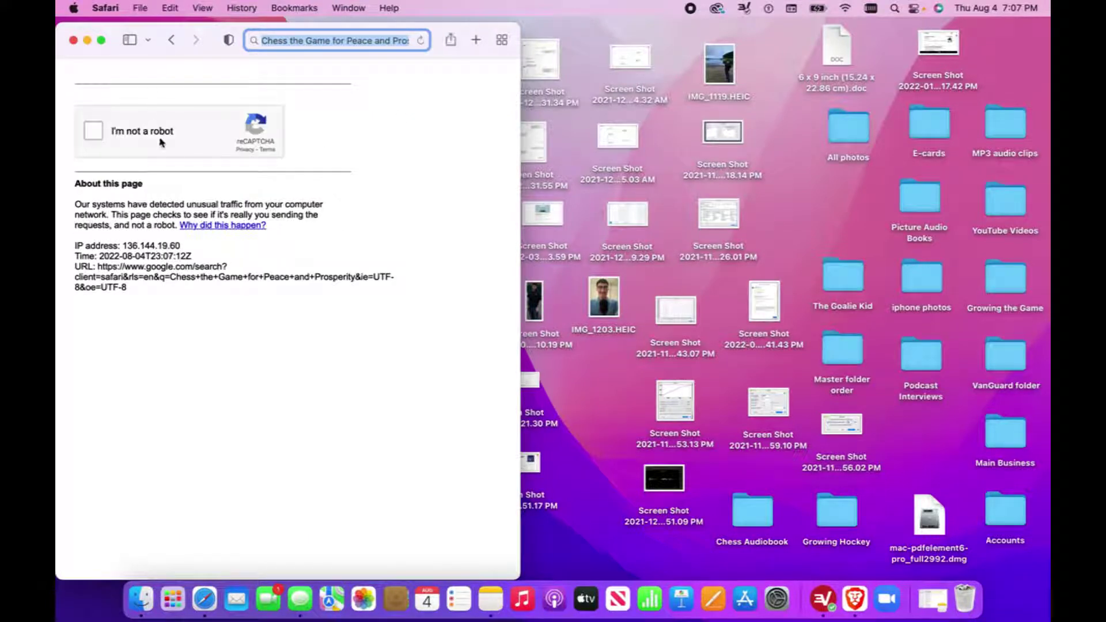
pyautogui.press('Return')
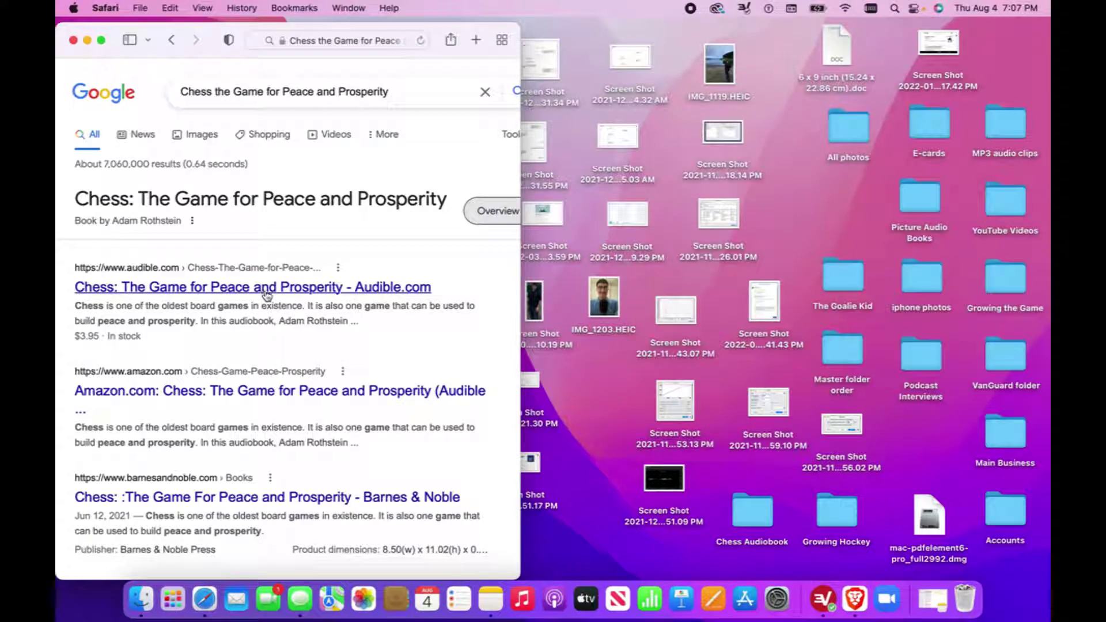
pyautogui.click(267, 291)
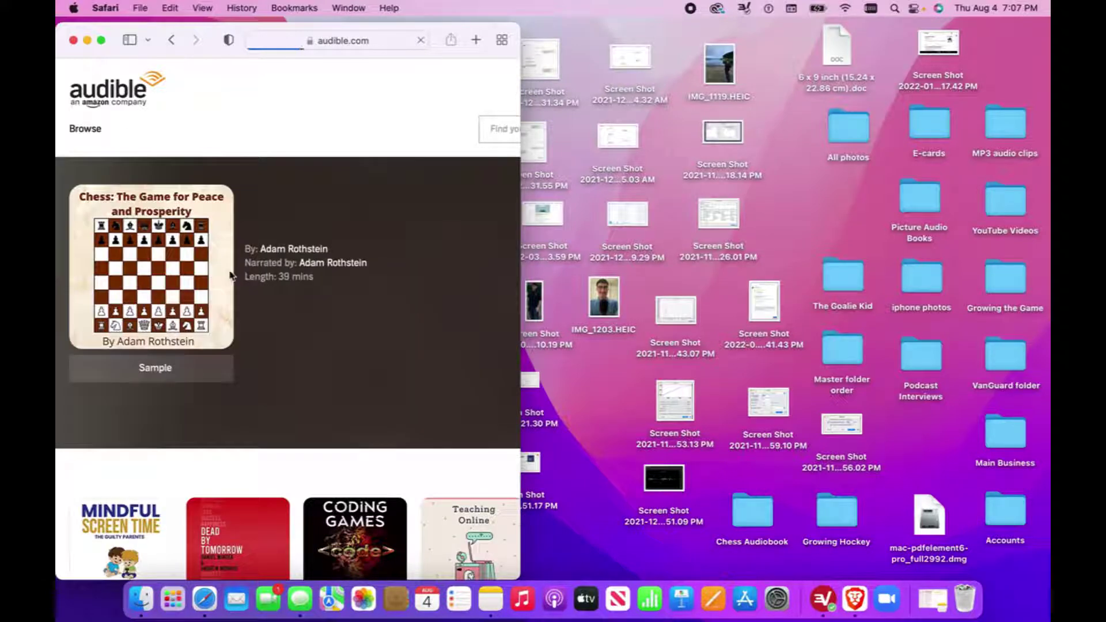
# Step: Copy the full Publisher's Summary paragraph from the audiobook's Audible page
pyautogui.scroll(-10, 230, 276)
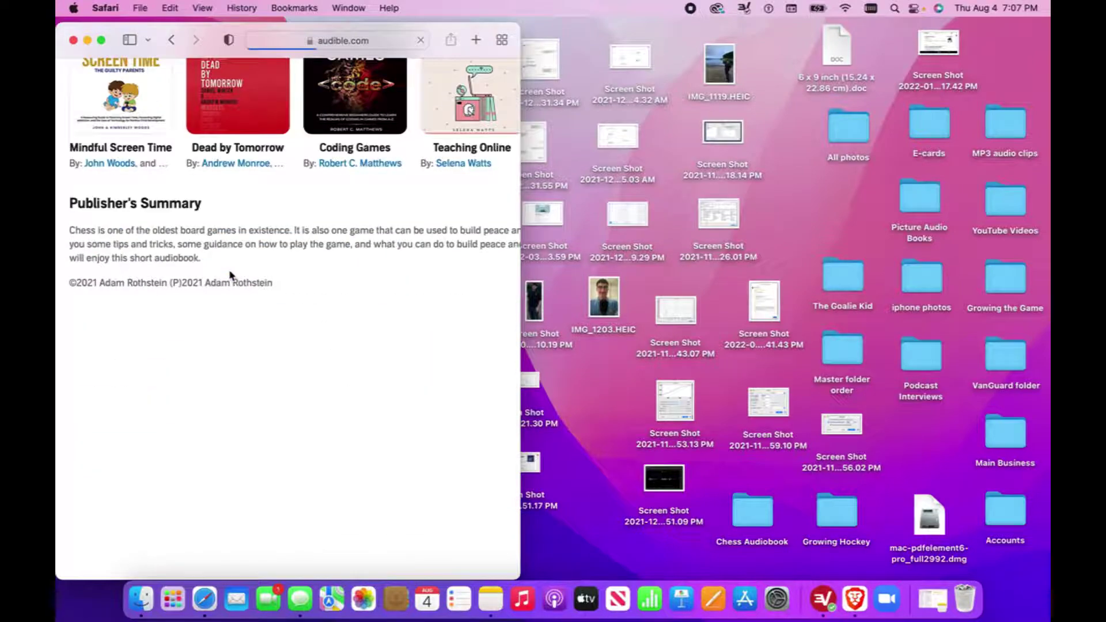
pyautogui.scroll(10, 232, 272)
pyautogui.scroll(-10, 358, 263)
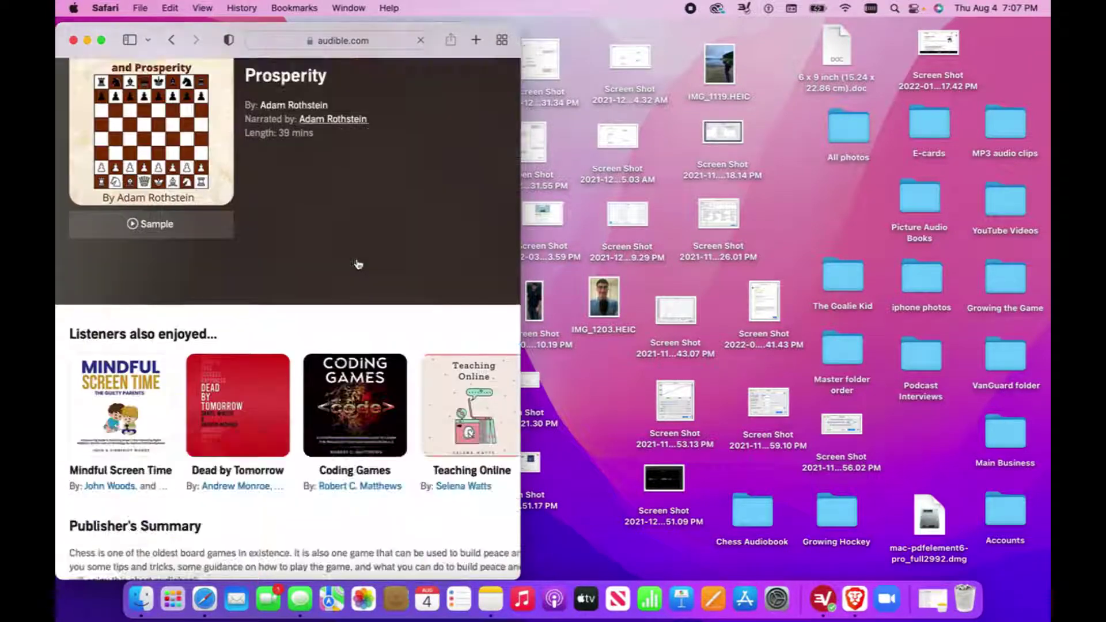
pyautogui.hscroll(5, 360, 263)
pyautogui.hscroll(-5, 360, 264)
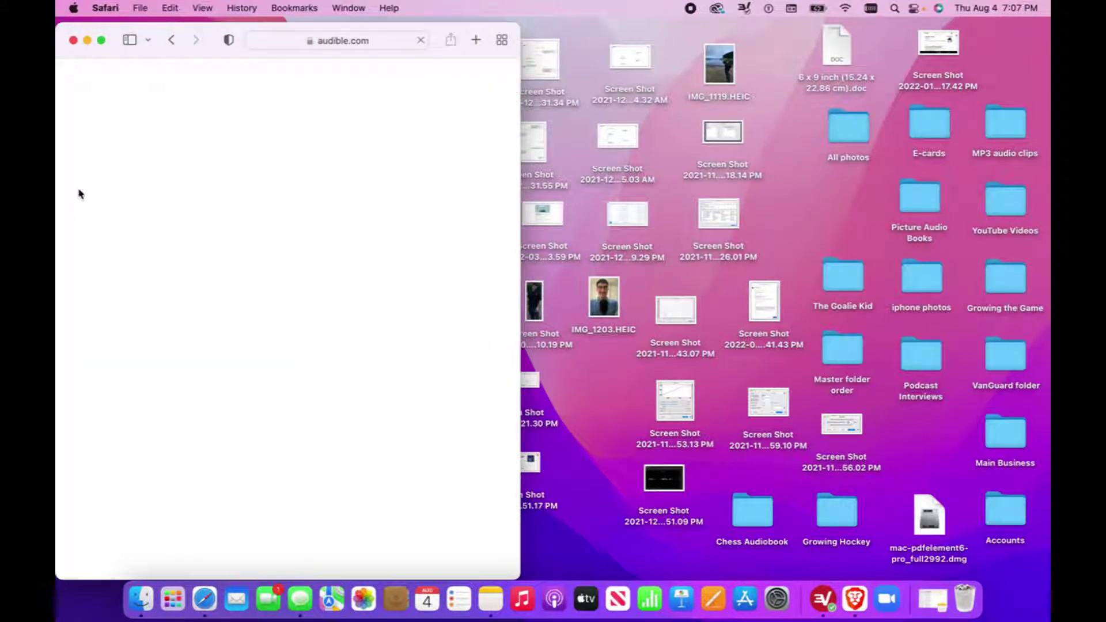
pyautogui.moveTo(79, 193); pyautogui.dragTo(78, 189)
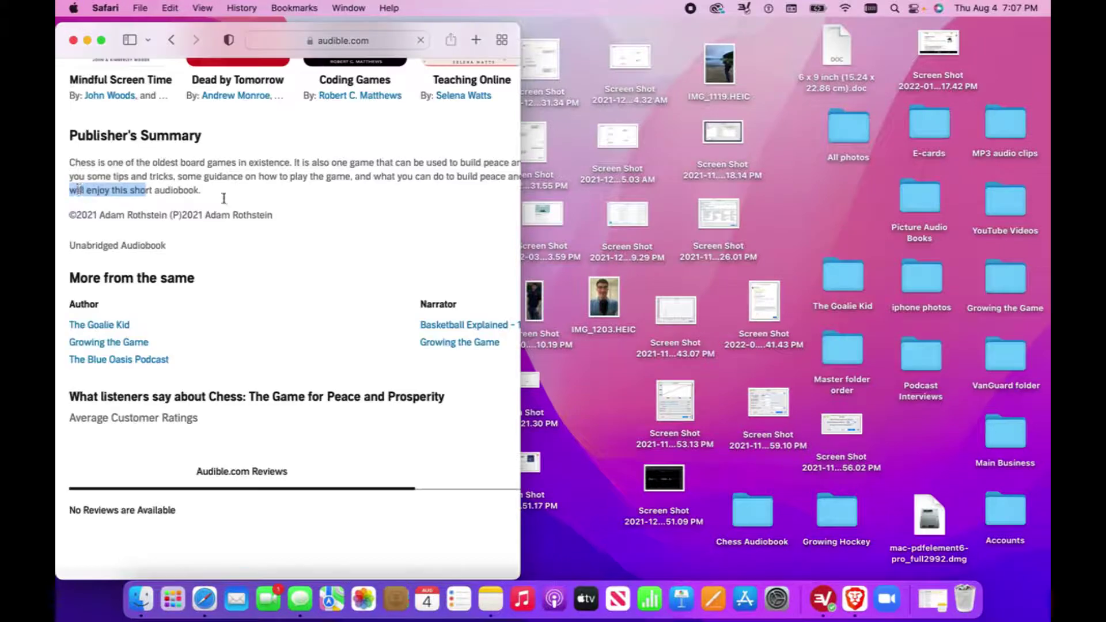
pyautogui.click(206, 196)
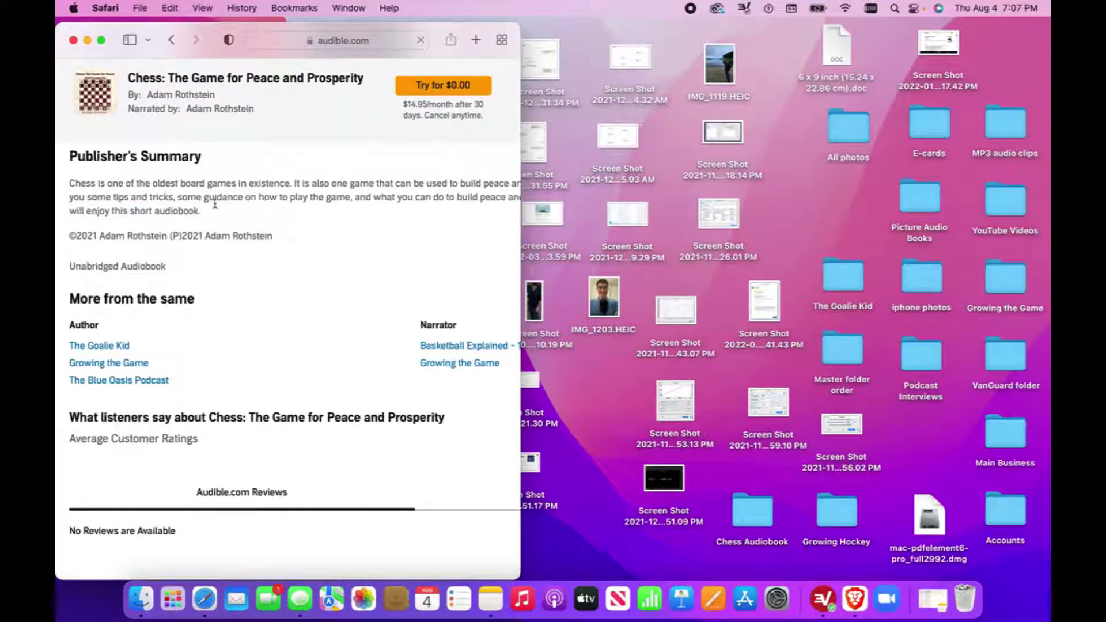
pyautogui.moveTo(200, 211); pyautogui.dragTo(68, 183)
pyautogui.press('super+c')
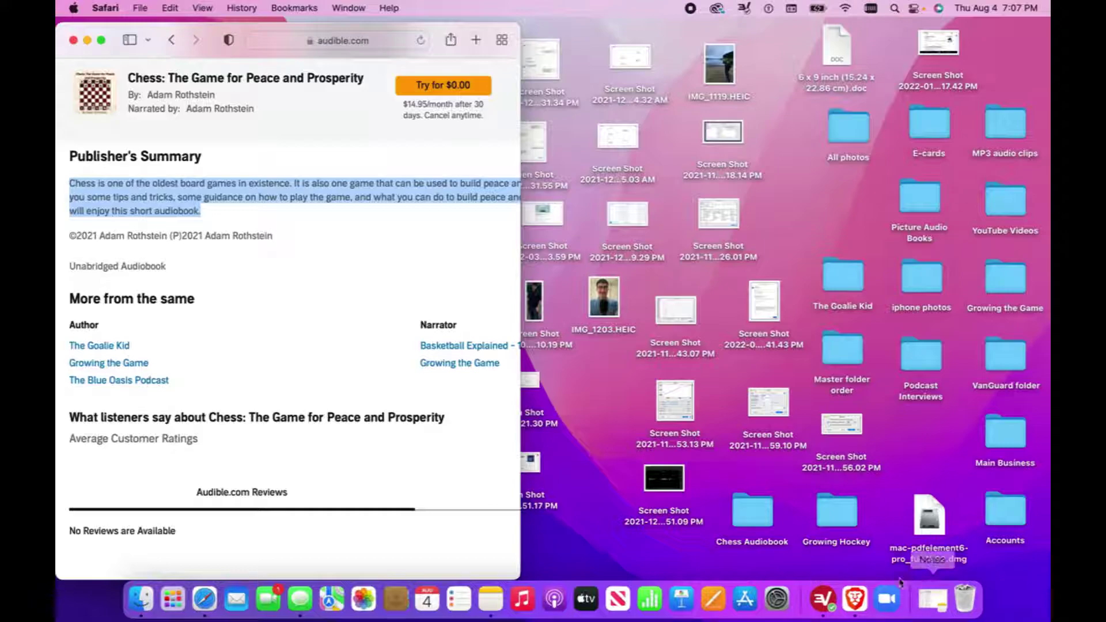
# Step: Switch back to Gumroad in the Brave browser and paste the copied summary as the product description
pyautogui.click(852, 602)
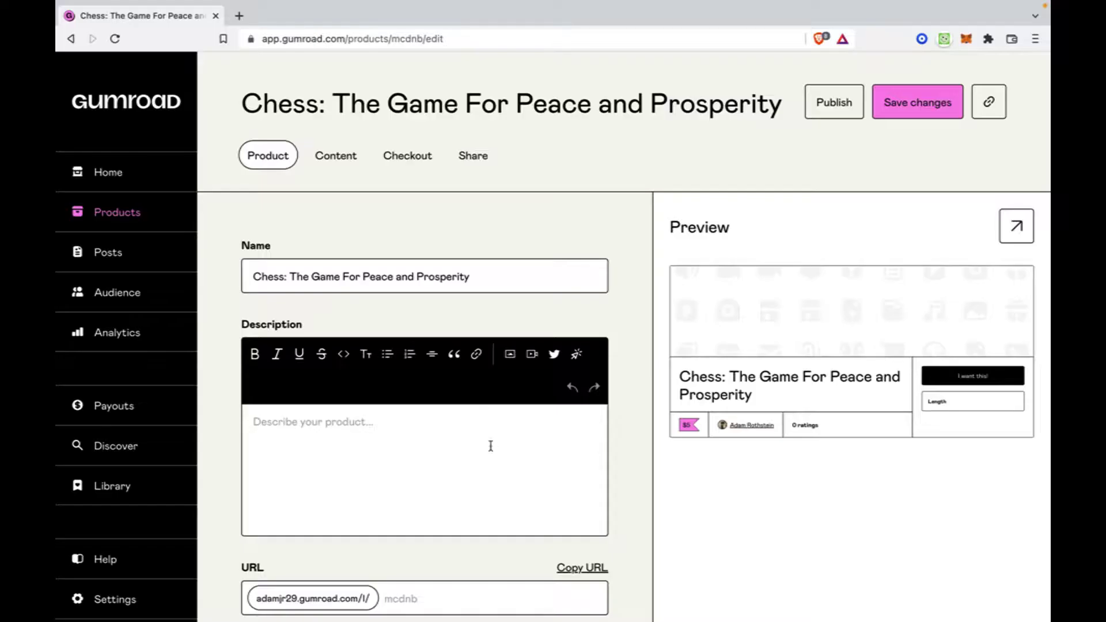
pyautogui.click(494, 421)
pyautogui.press('super+v')
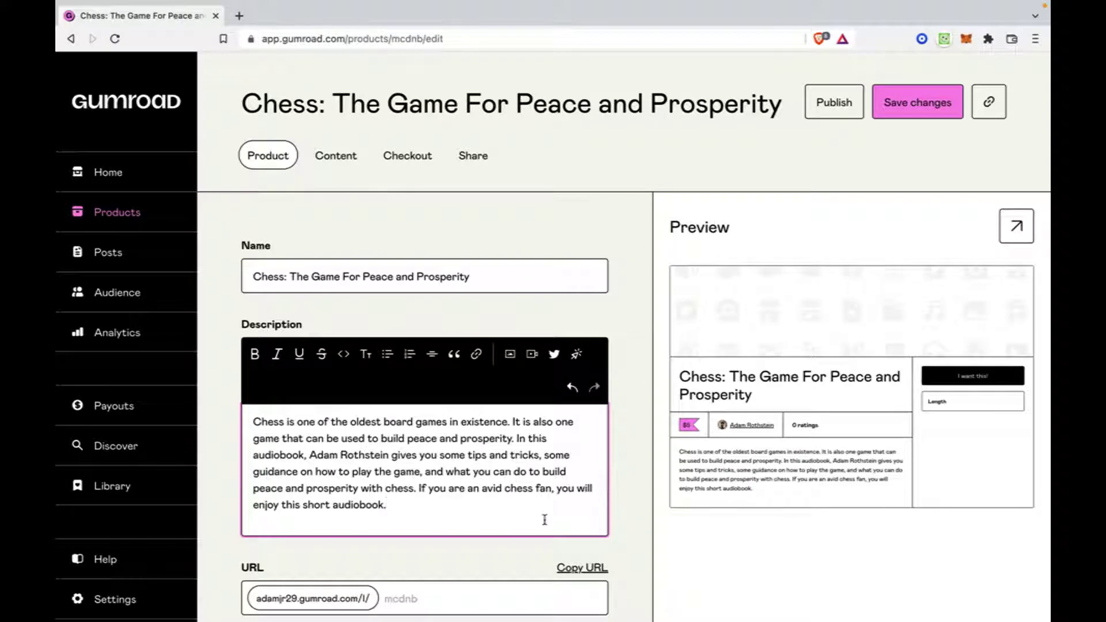
# Step: Start a thumbnail upload from computer files and go to the Main Business folder
pyautogui.scroll(-5, 545, 520)
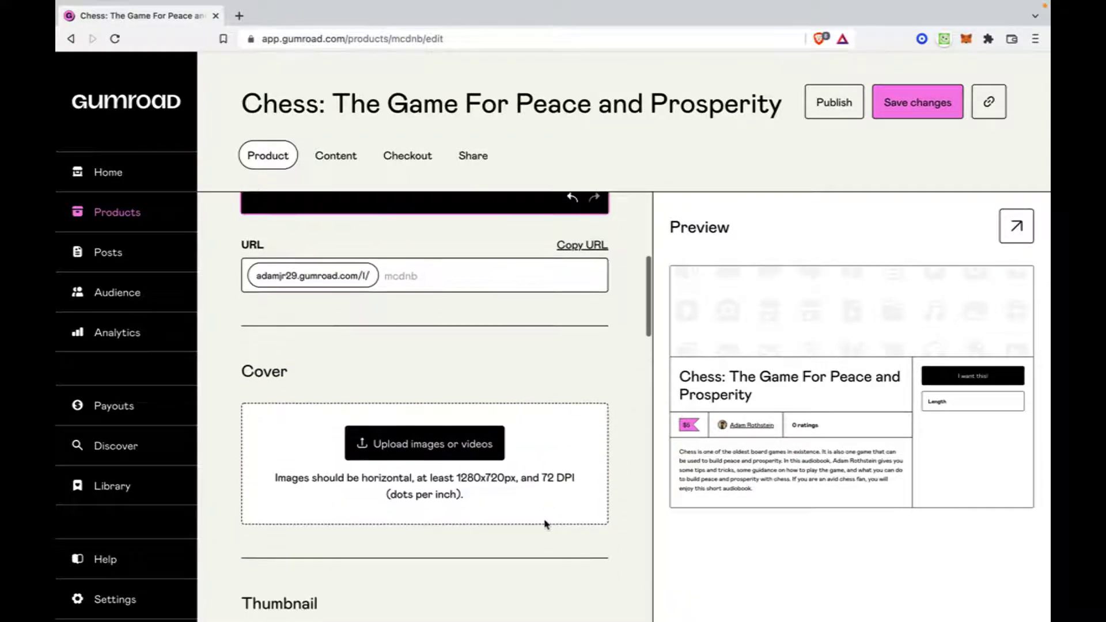
pyautogui.scroll(1, 546, 524)
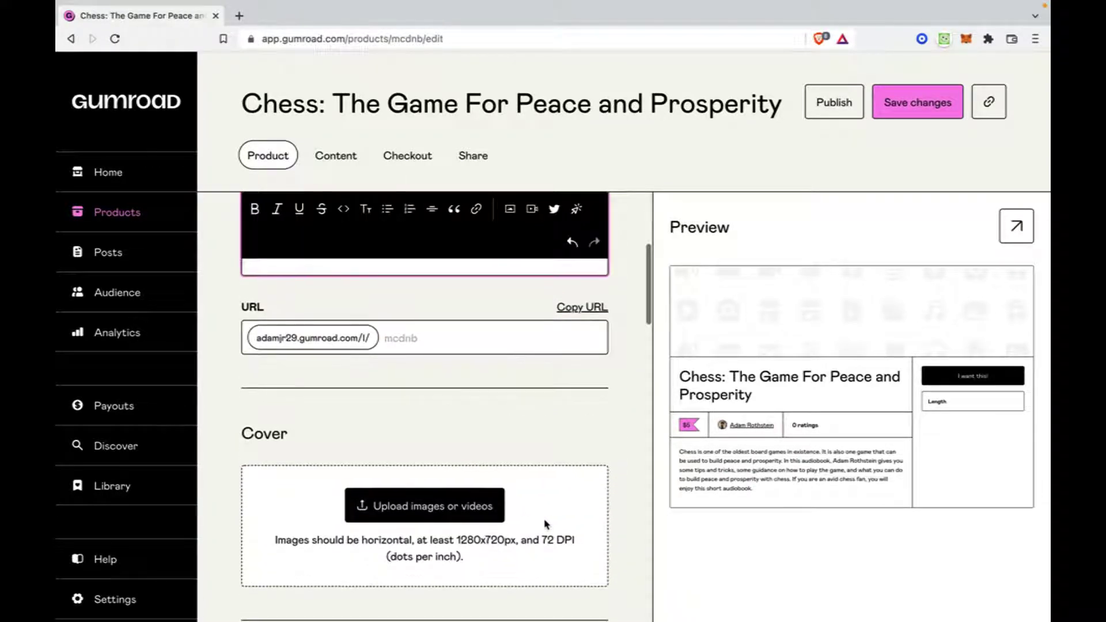
pyautogui.scroll(-2, 546, 525)
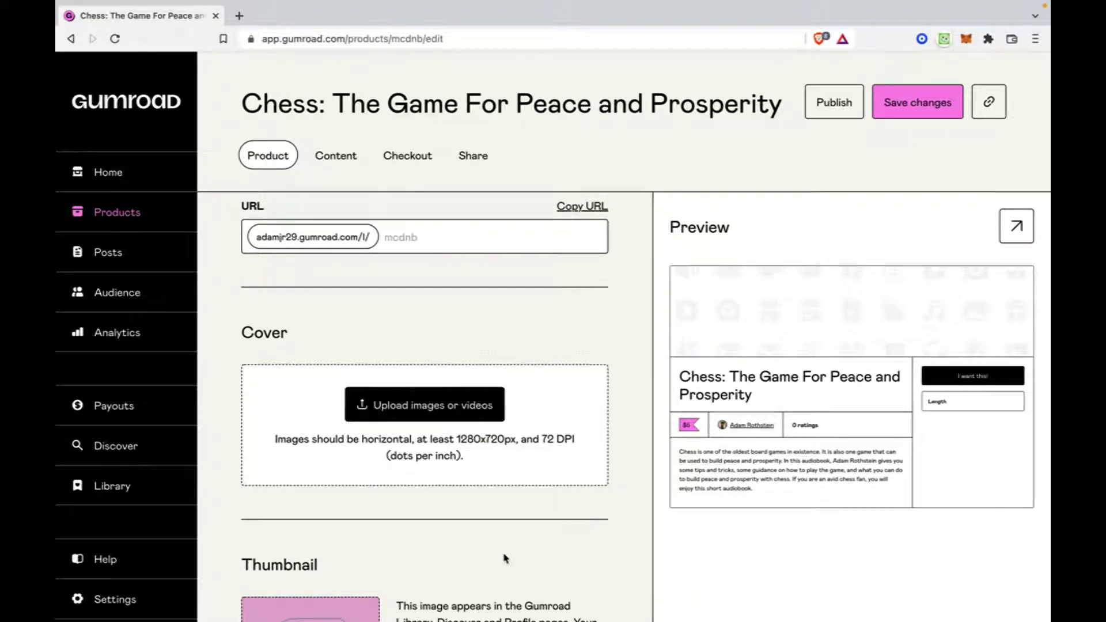
pyautogui.scroll(-1, 505, 559)
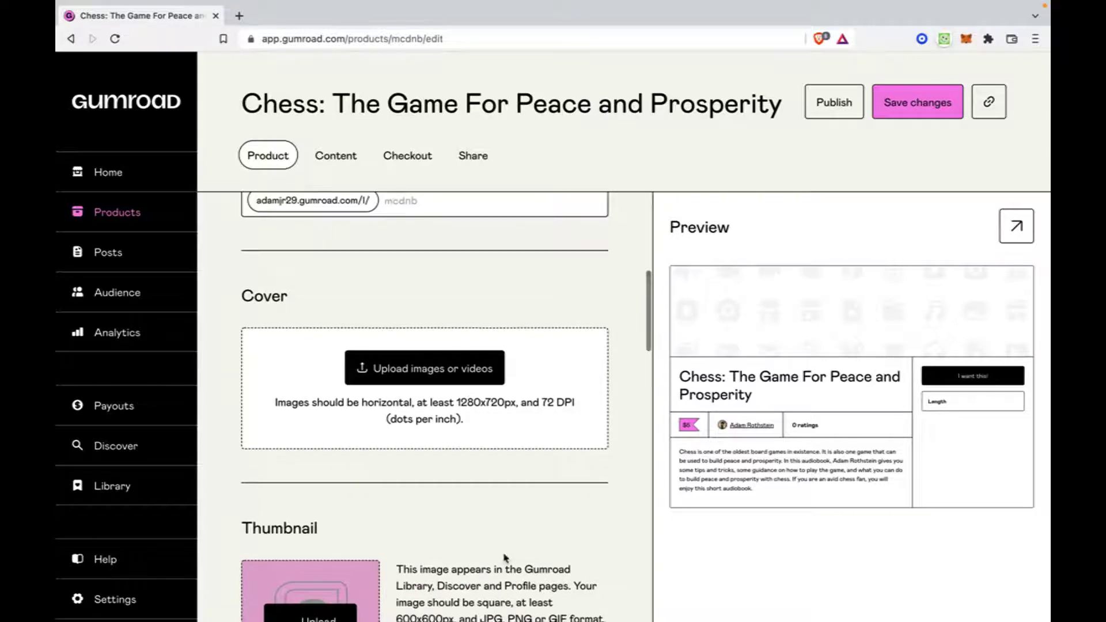
pyautogui.scroll(-4, 505, 558)
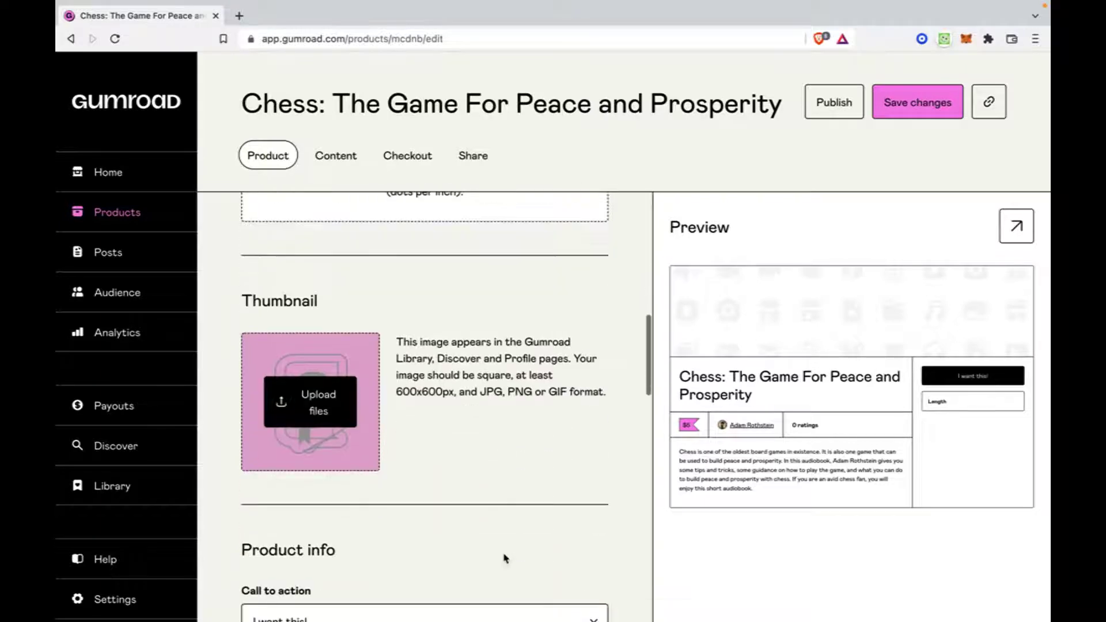
pyautogui.click(331, 404)
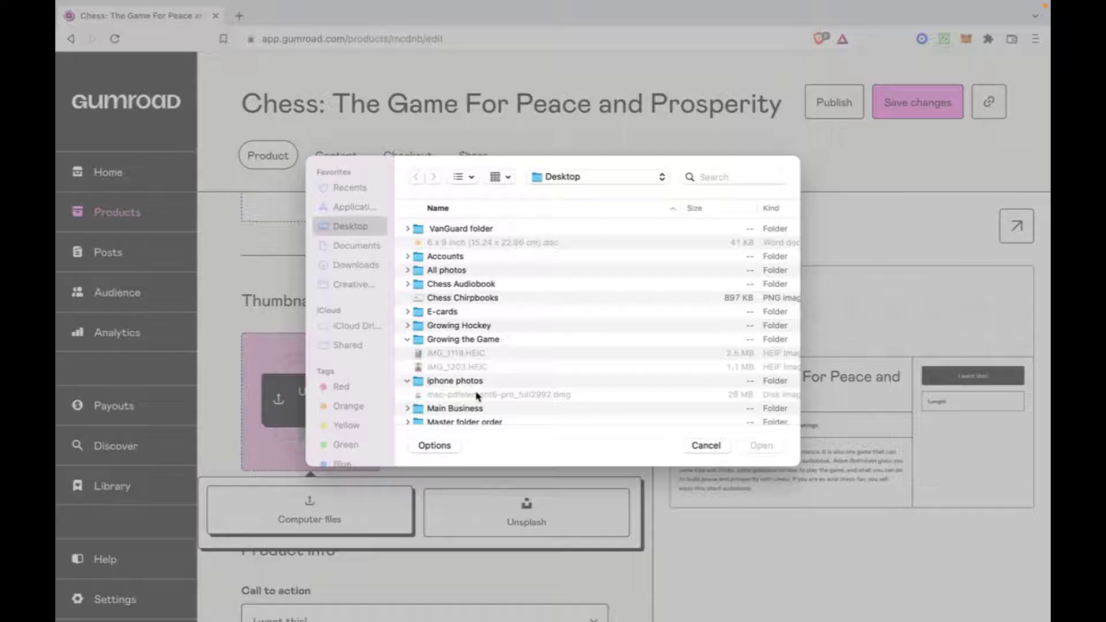
pyautogui.click(662, 178)
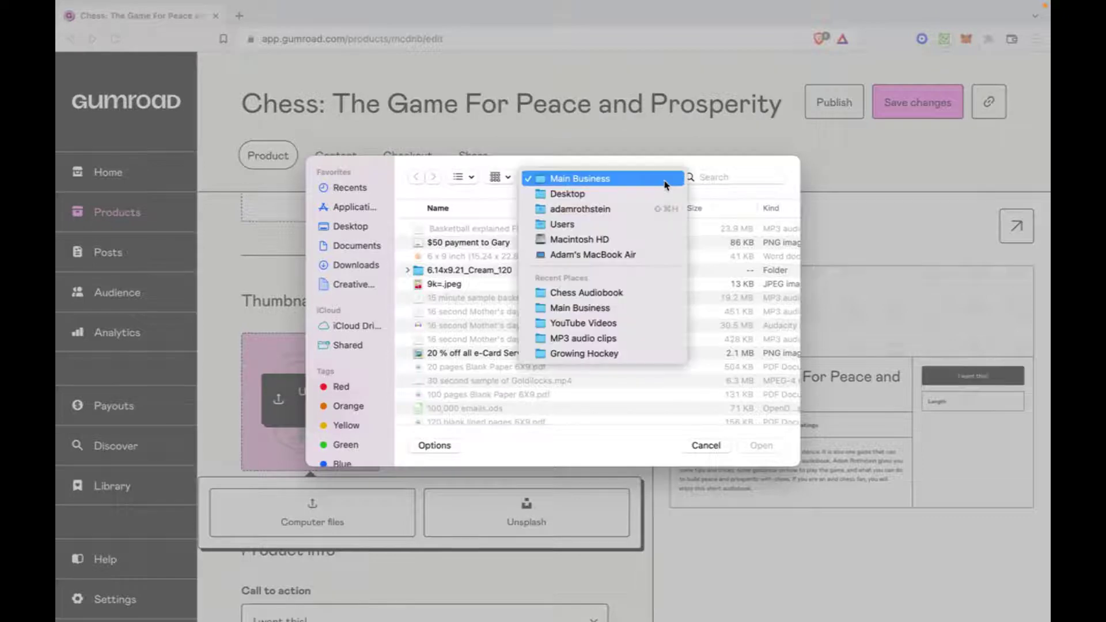
pyautogui.click(633, 310)
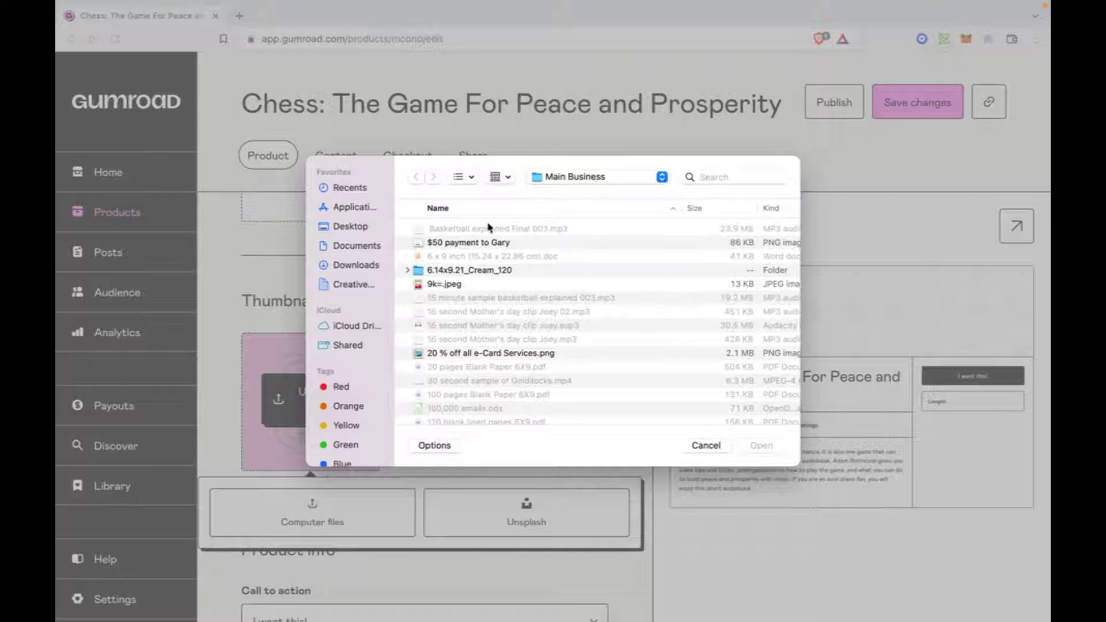
# Step: Upload "Chess - The Game for Peace and prosperity cover.png" from the Main Business folder as the product thumbnail
pyautogui.scroll(-5, 516, 341)
pyautogui.scroll(4, 516, 342)
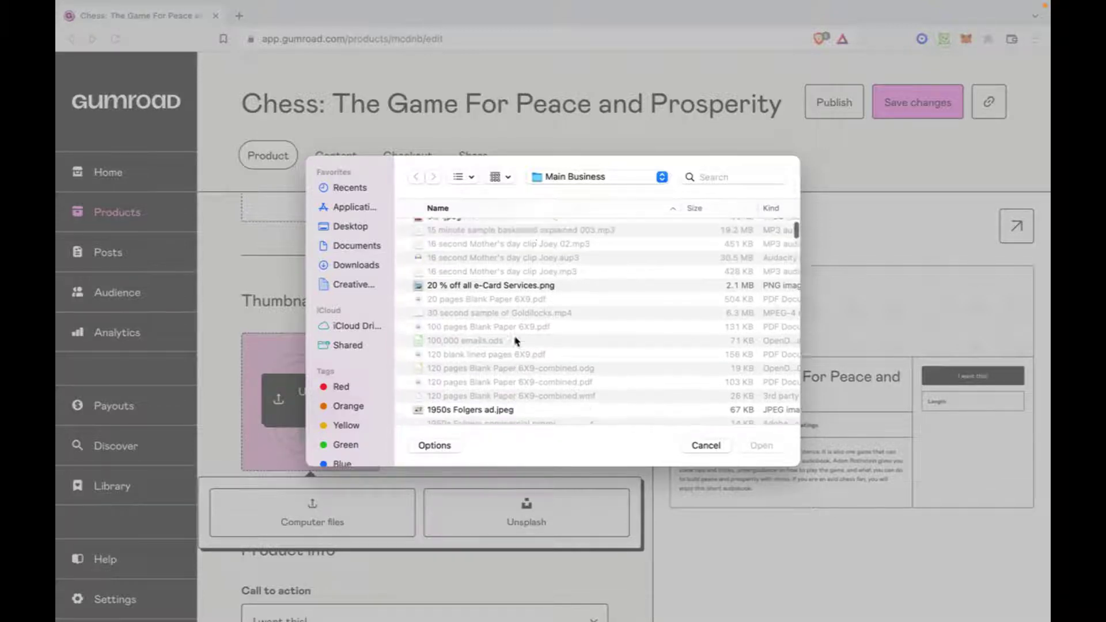
pyautogui.click(540, 211)
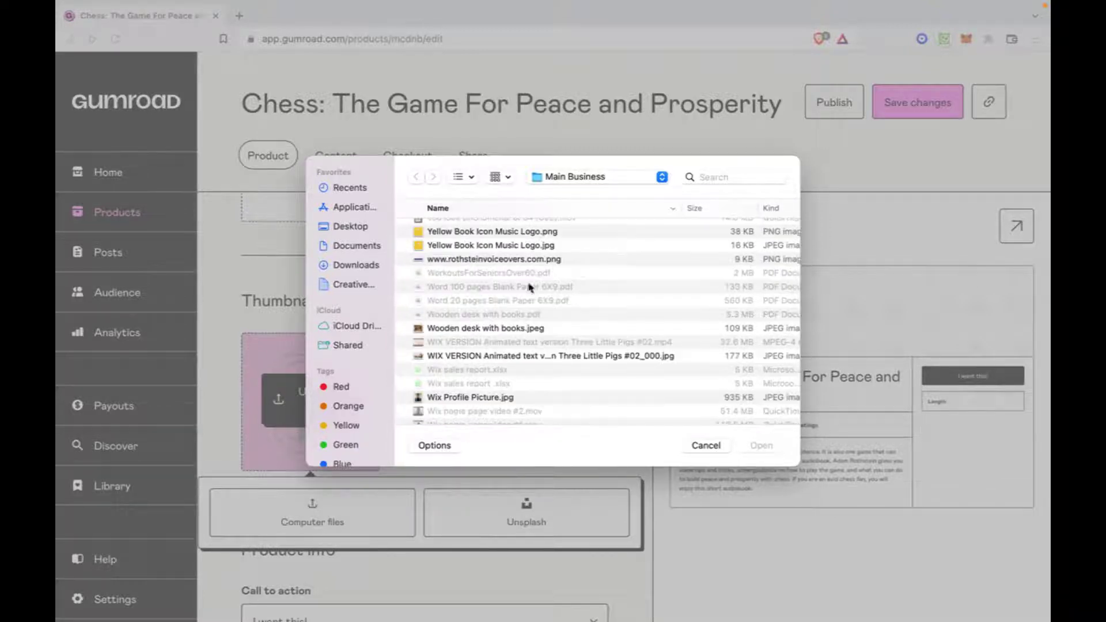
pyautogui.scroll(-3, 529, 288)
pyautogui.scroll(5, 526, 313)
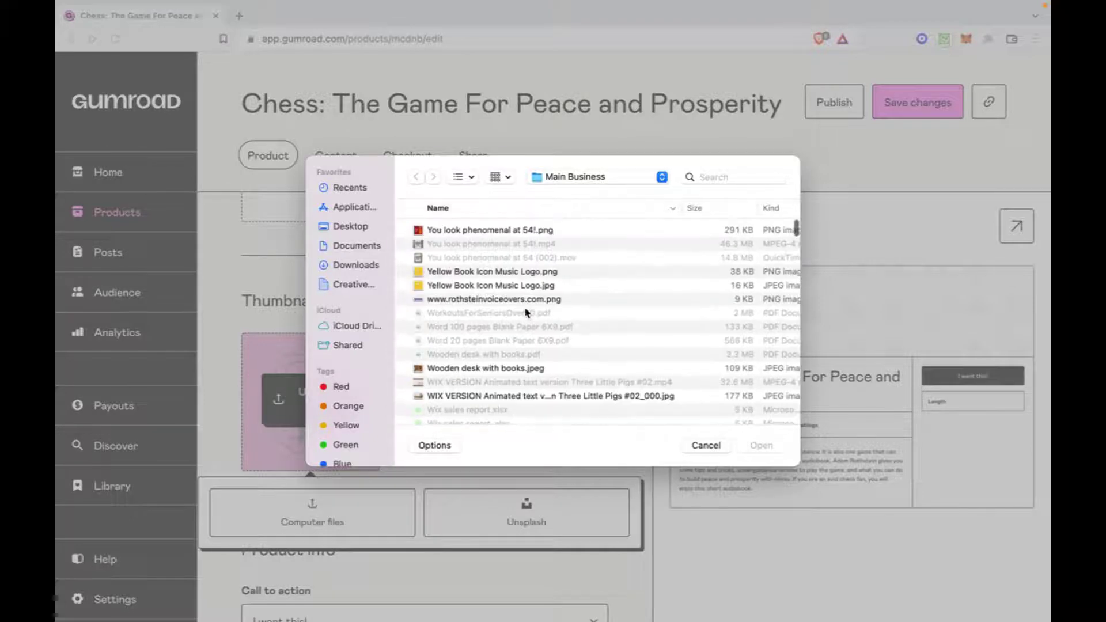
pyautogui.click(527, 217)
pyautogui.scroll(-10, 518, 385)
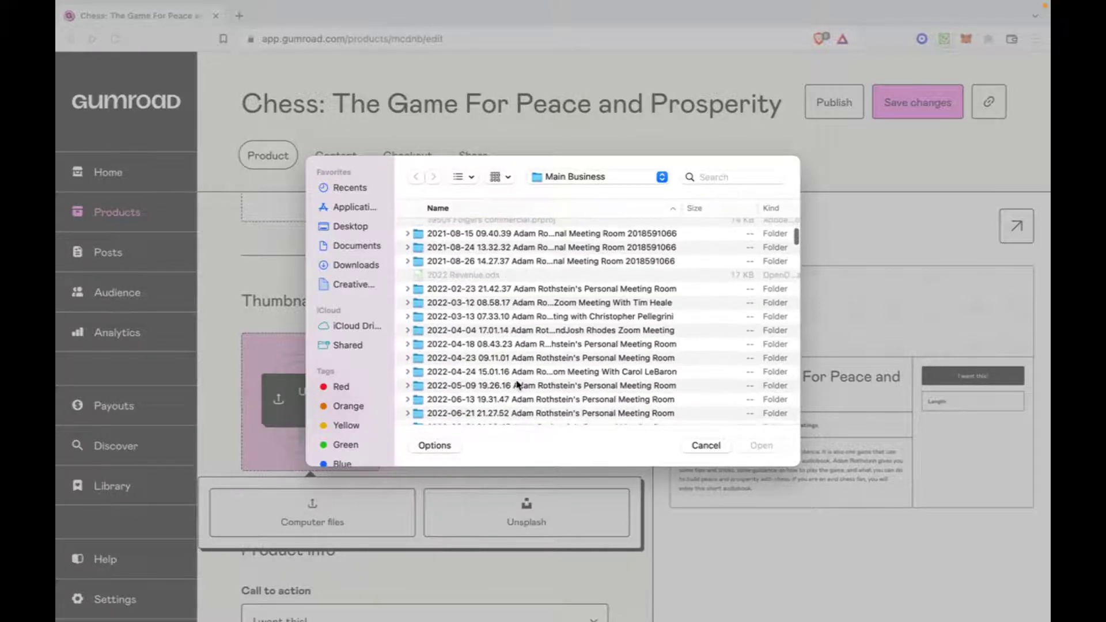
pyautogui.scroll(-10, 516, 385)
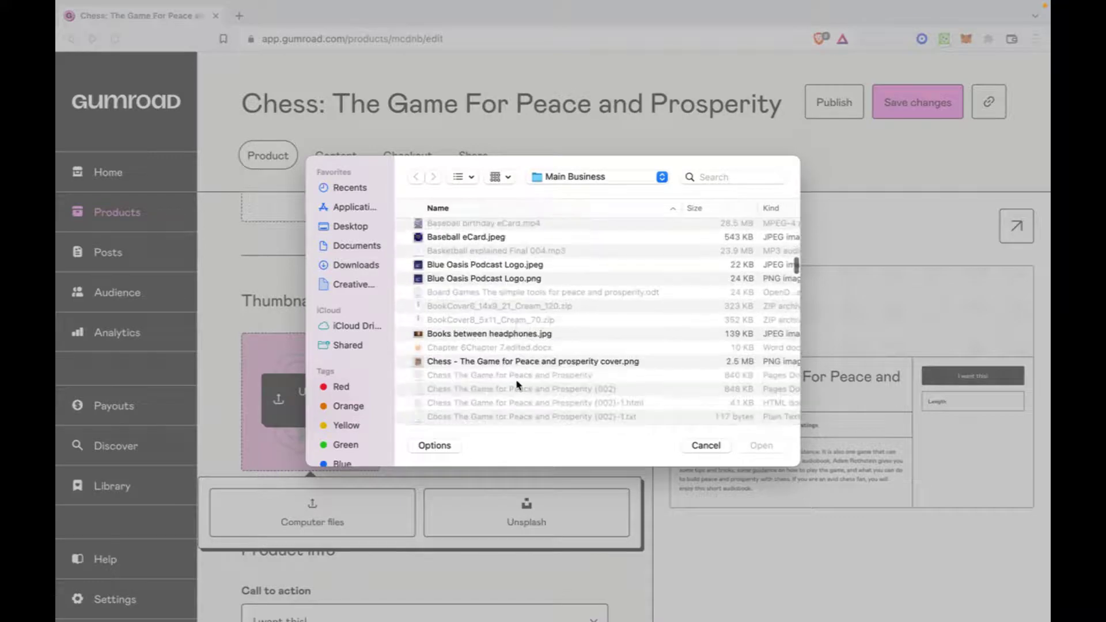
pyautogui.click(553, 332)
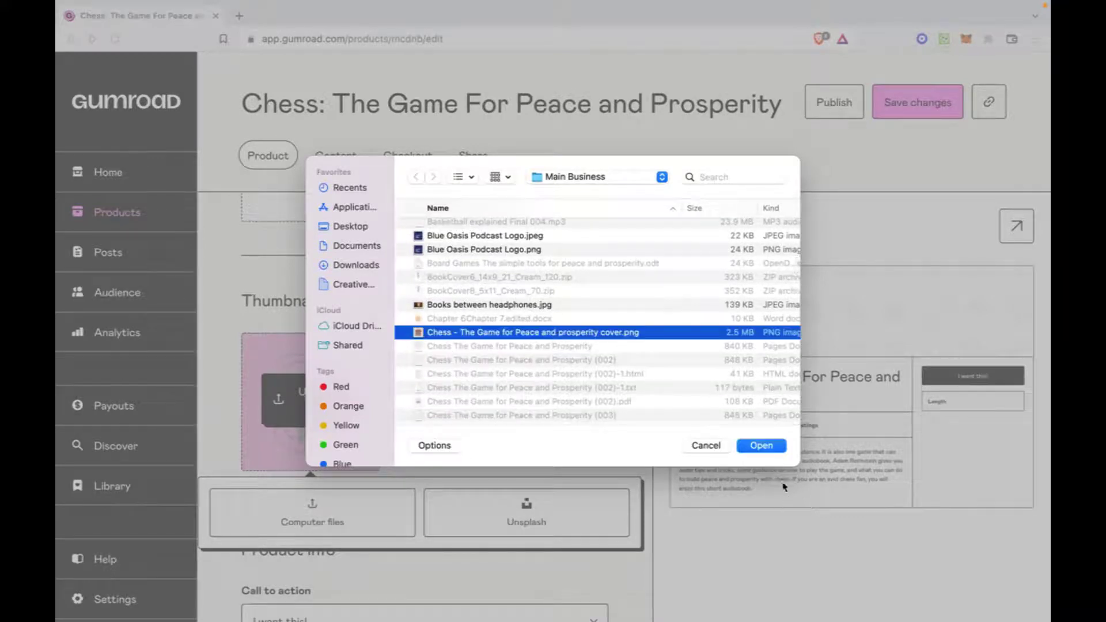
pyautogui.click(774, 449)
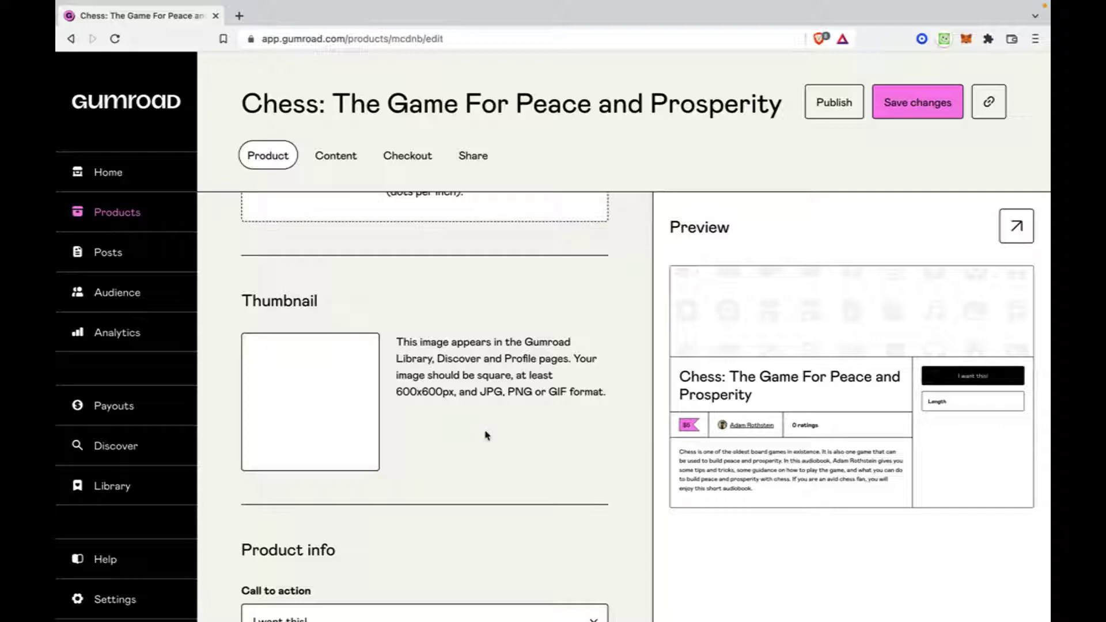
pyautogui.scroll(-10, 416, 468)
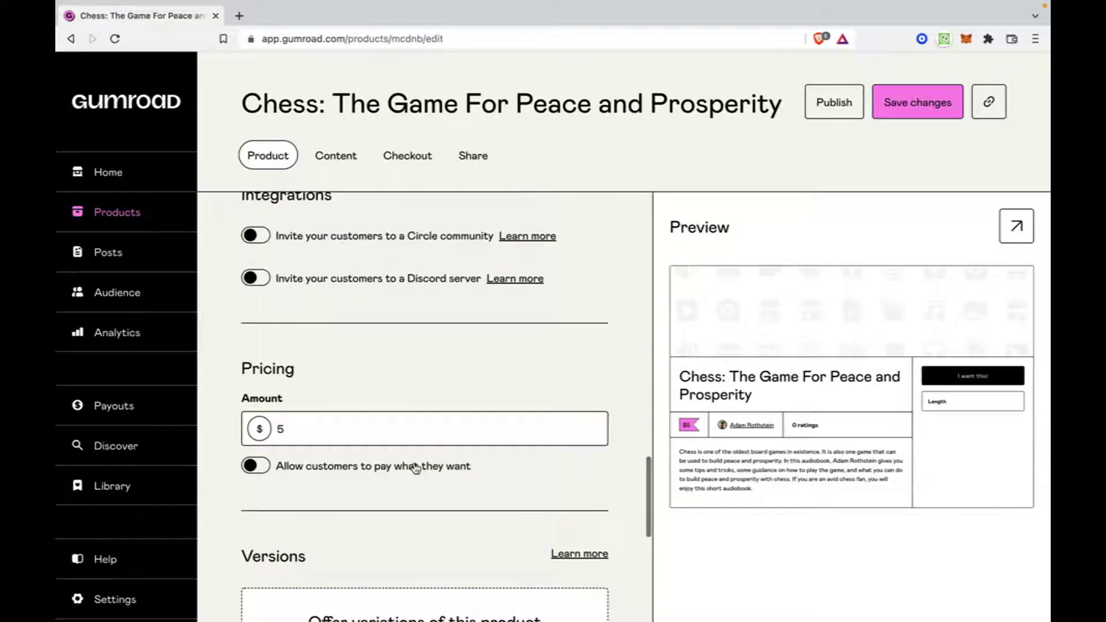
pyautogui.scroll(-4, 416, 468)
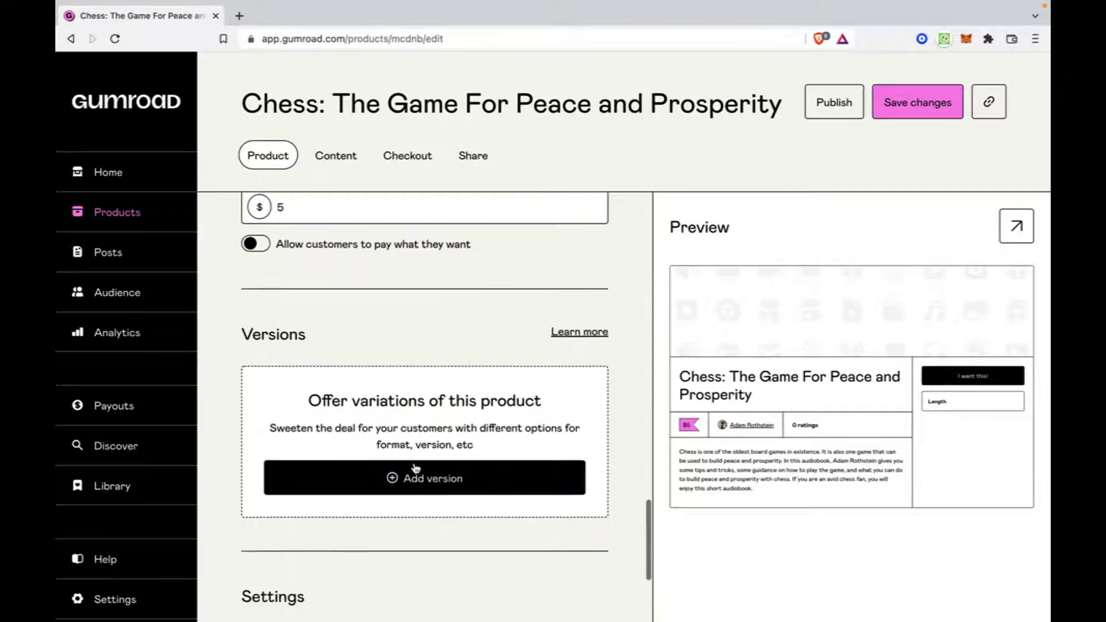
pyautogui.scroll(12, 448, 272)
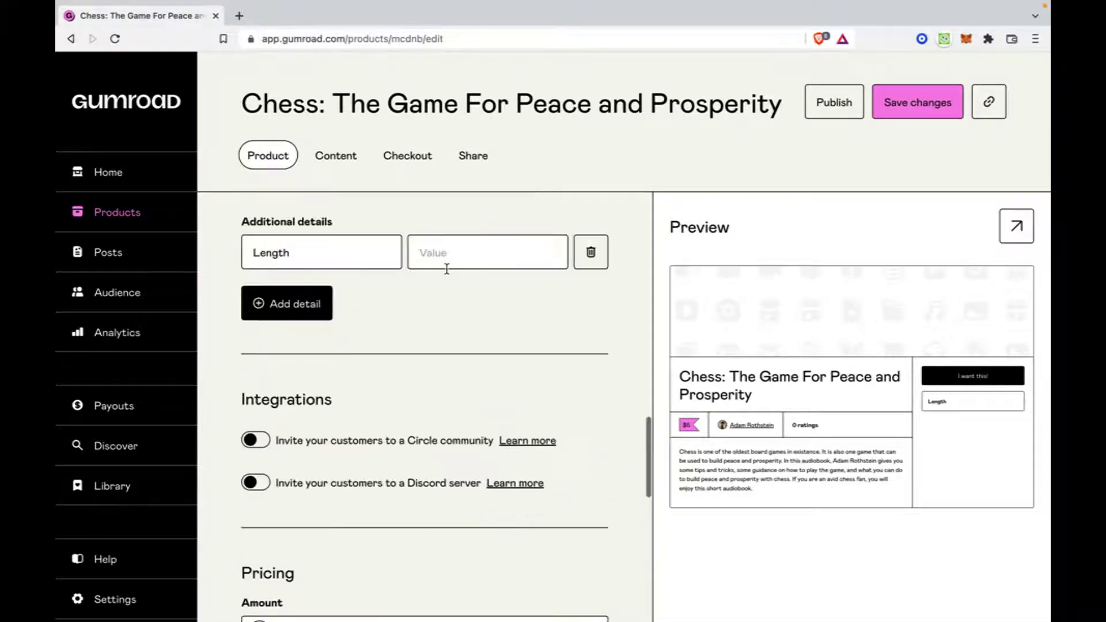
pyautogui.scroll(4, 447, 269)
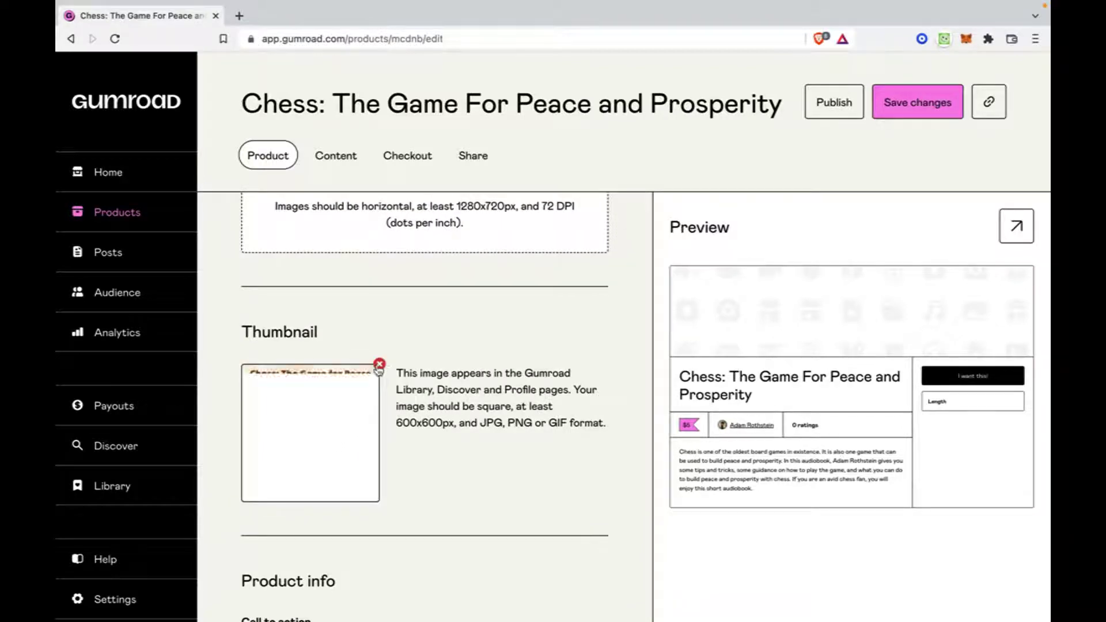
pyautogui.scroll(5, 408, 511)
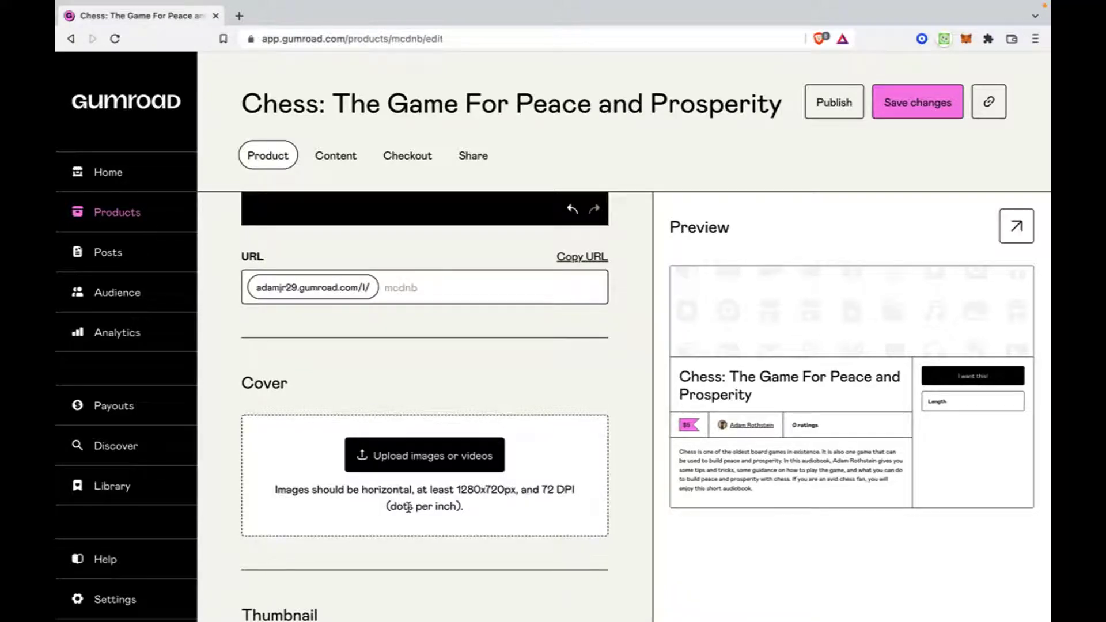
pyautogui.click(440, 465)
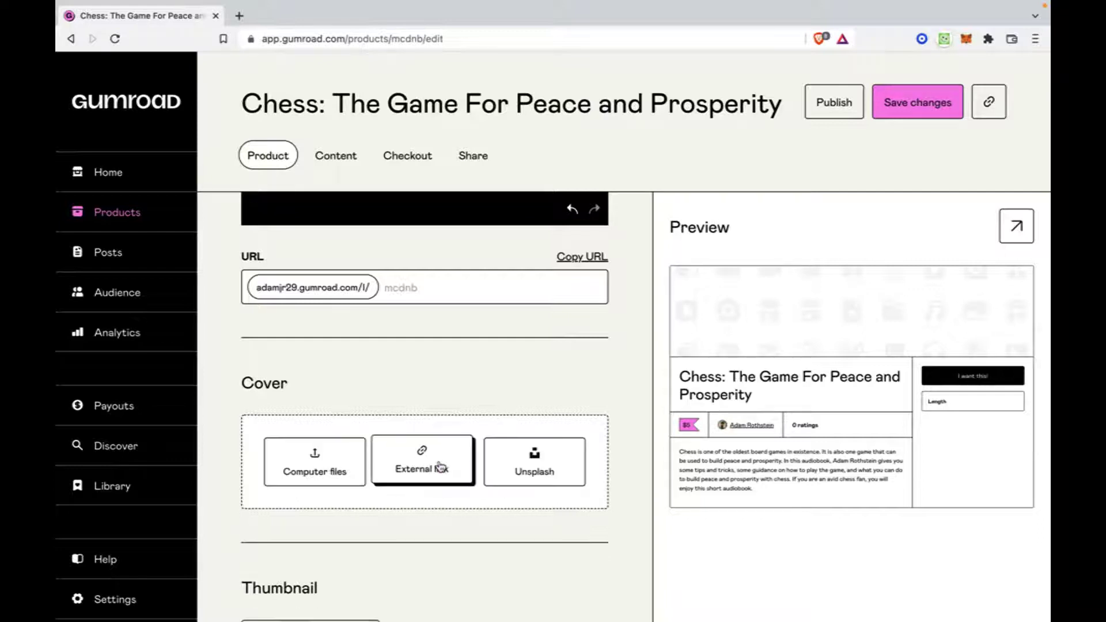
pyautogui.click(329, 477)
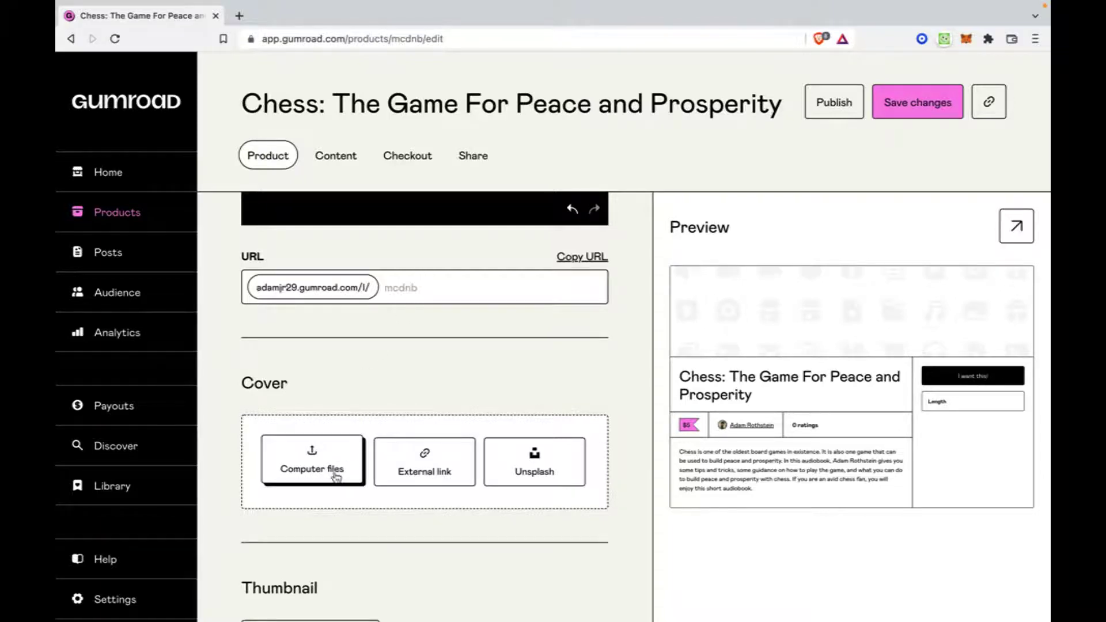
pyautogui.click(336, 476)
pyautogui.scroll(-1, 589, 288)
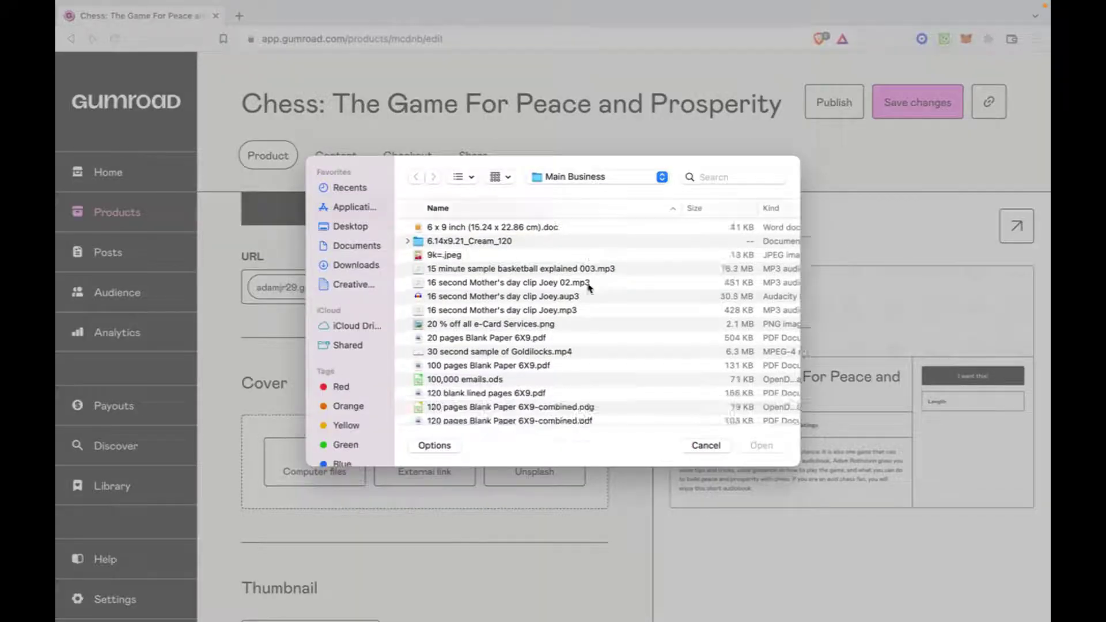
pyautogui.scroll(-5, 589, 289)
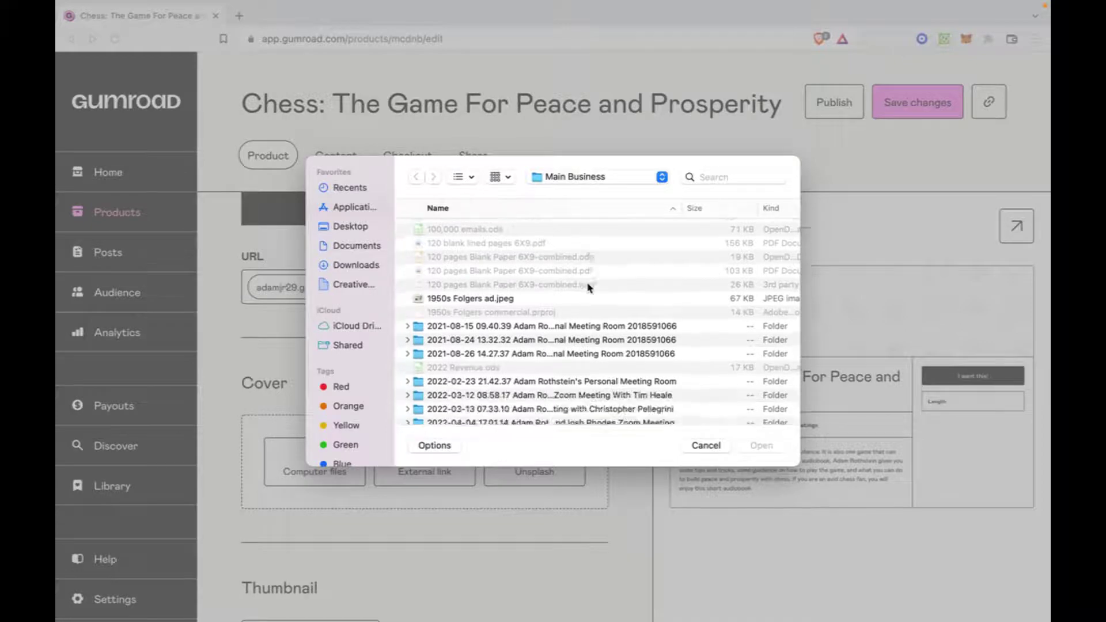
pyautogui.scroll(-10, 589, 288)
pyautogui.scroll(3, 589, 288)
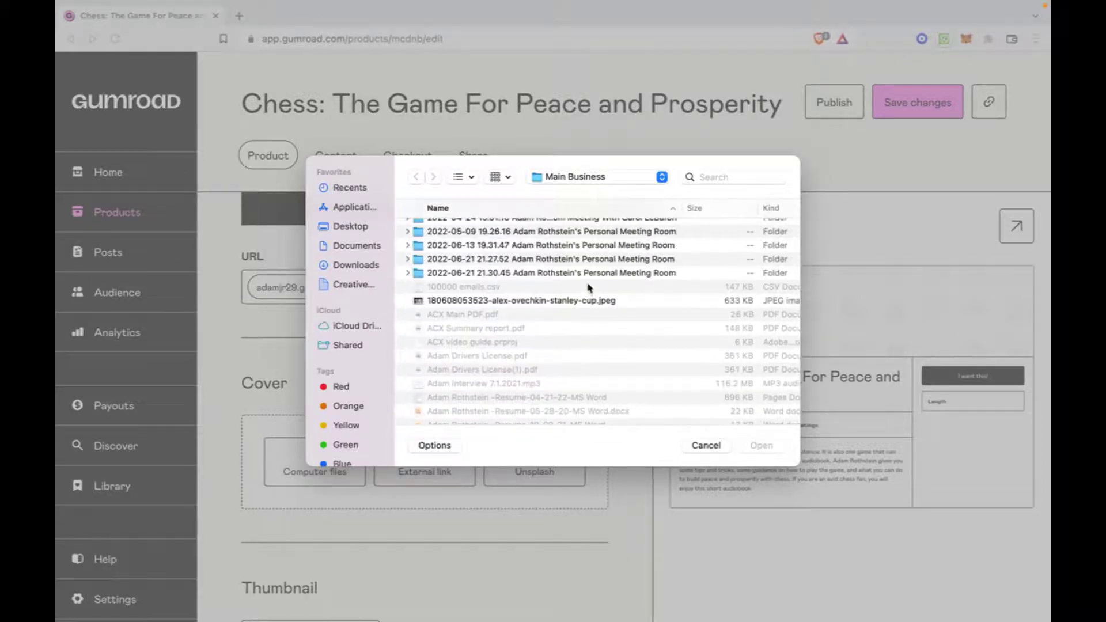
pyautogui.scroll(-5, 591, 305)
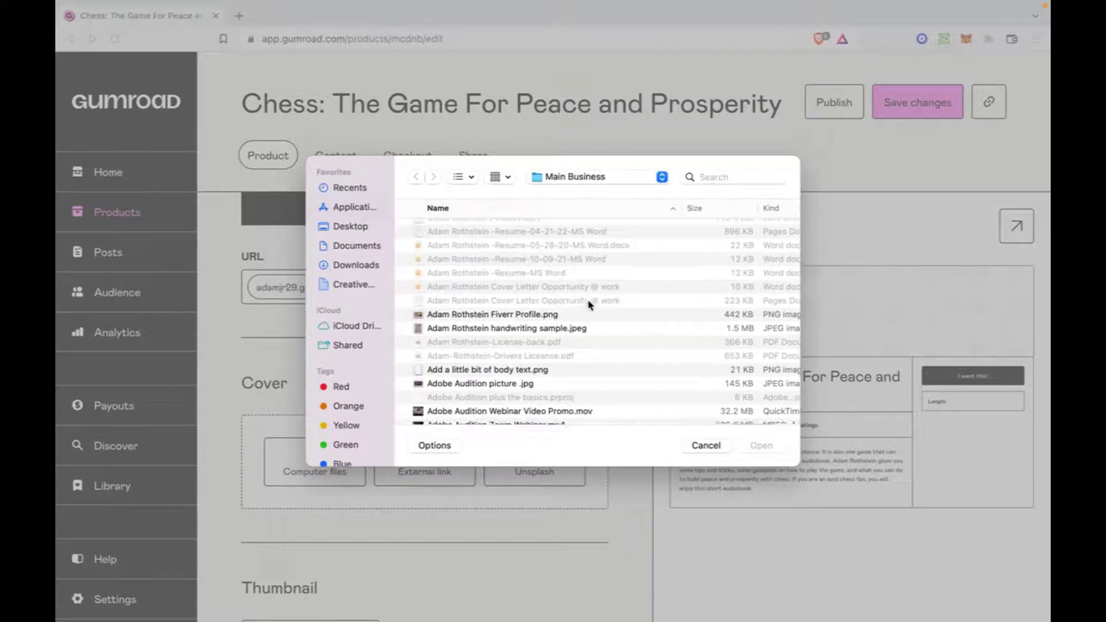
pyautogui.scroll(-6, 590, 304)
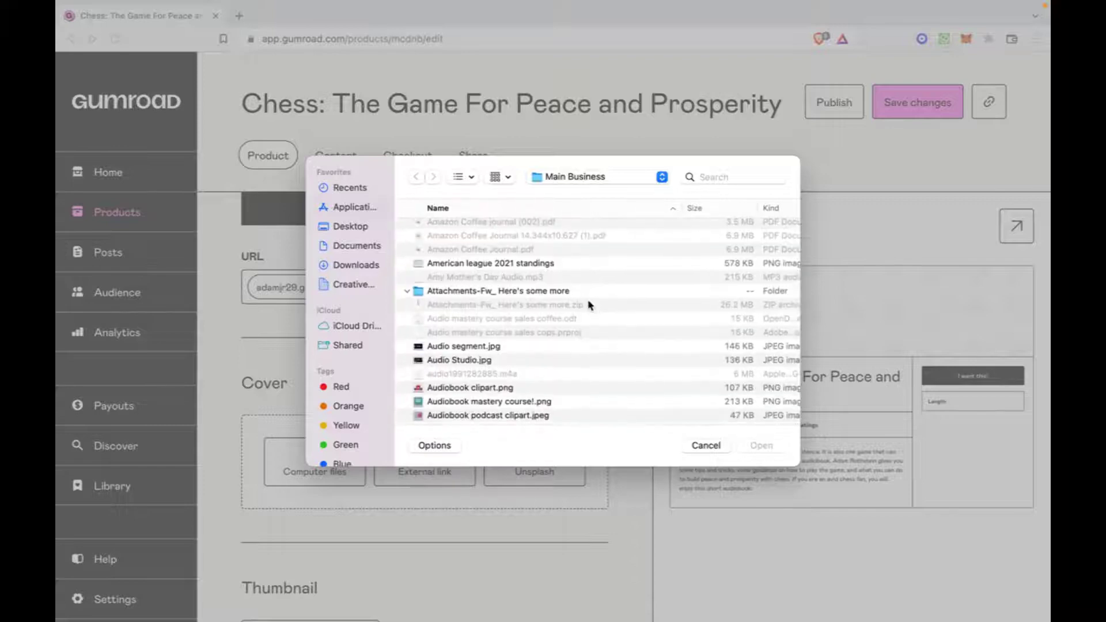
pyautogui.scroll(-5, 591, 306)
pyautogui.click(706, 446)
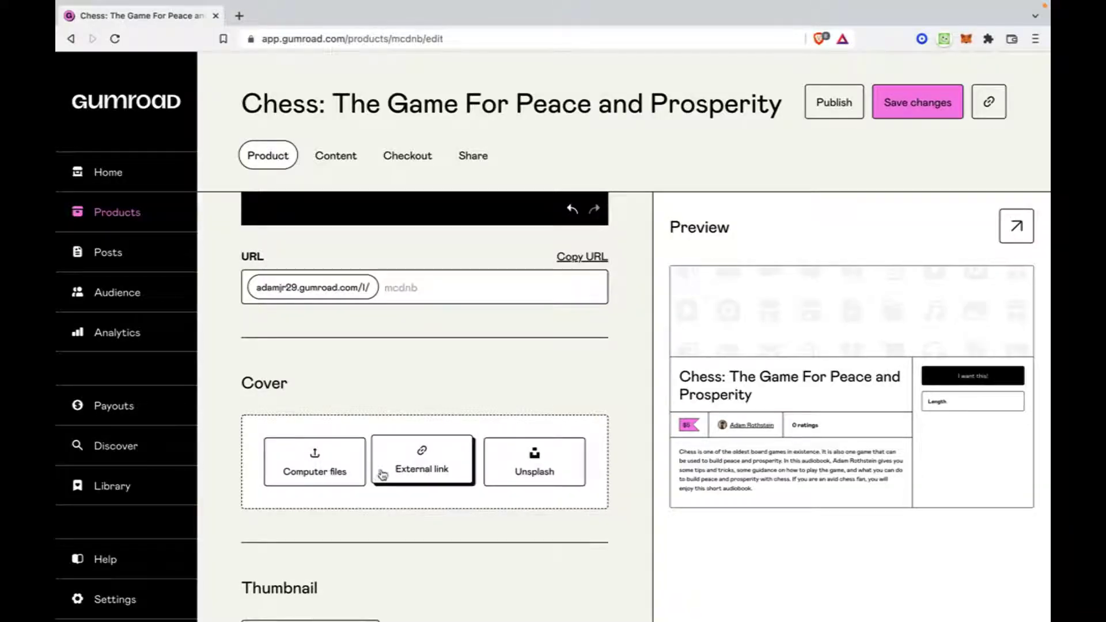
# Step: Switch to Safari and search Google for "Chess" in a new tab
pyautogui.moveTo(236, 602)
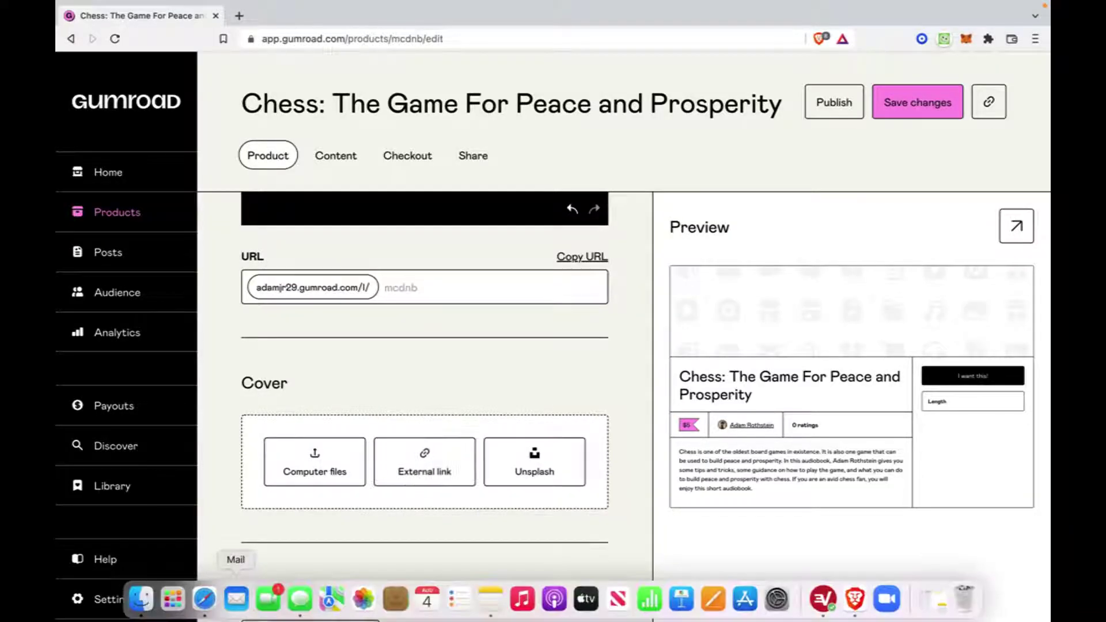
pyautogui.click(202, 603)
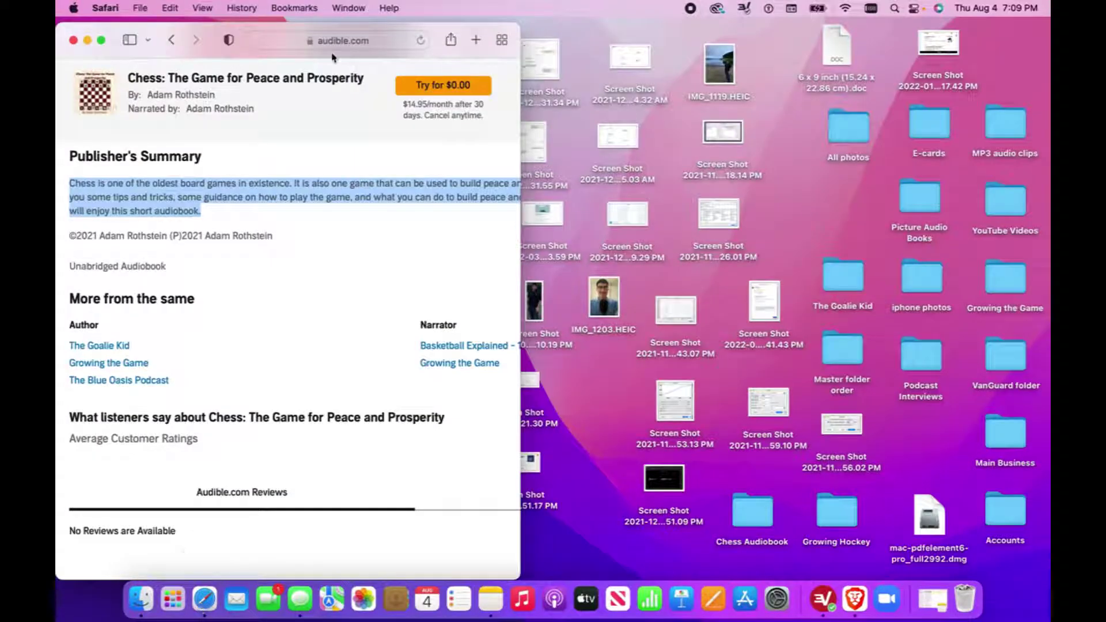
pyautogui.click(476, 40)
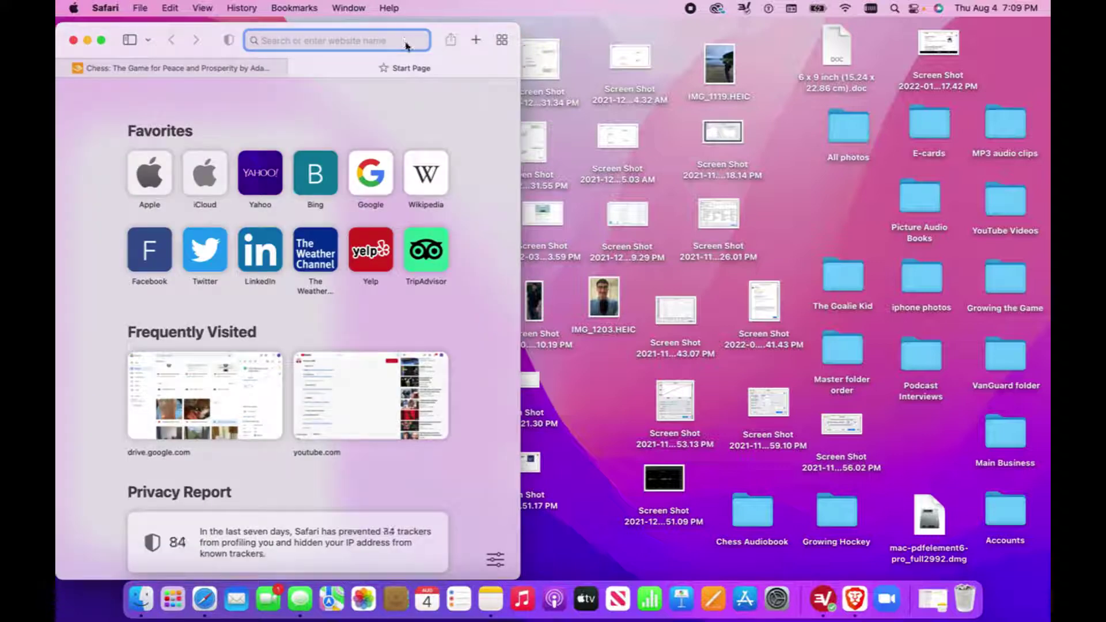
pyautogui.write('c')
pyautogui.press('BackSpace')
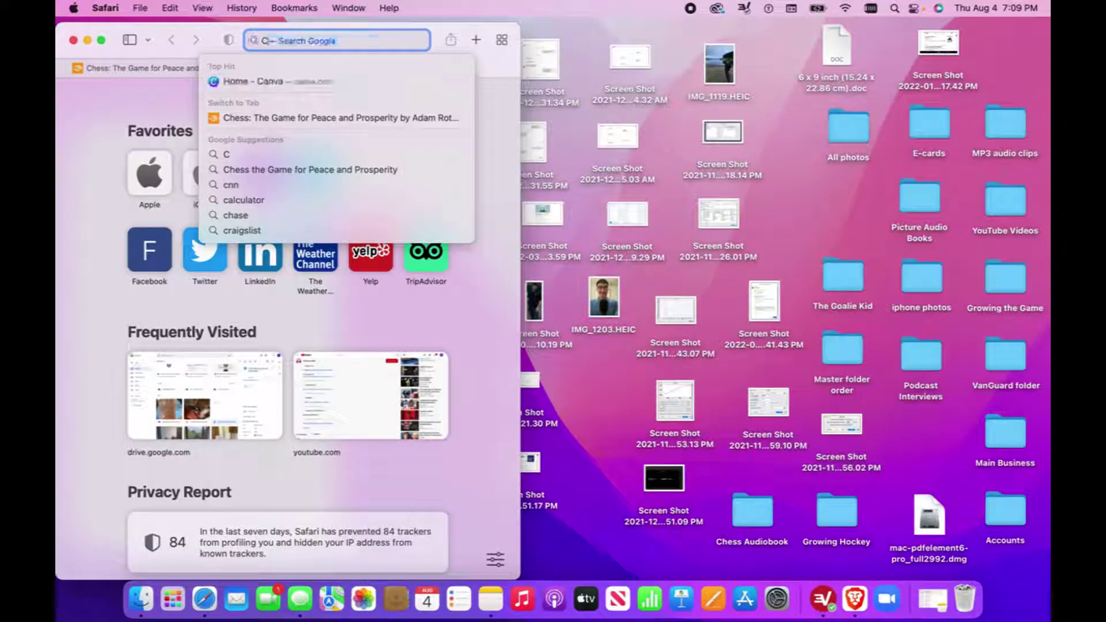
pyautogui.write('hess')
pyautogui.press('BackSpace')
pyautogui.press('Return')
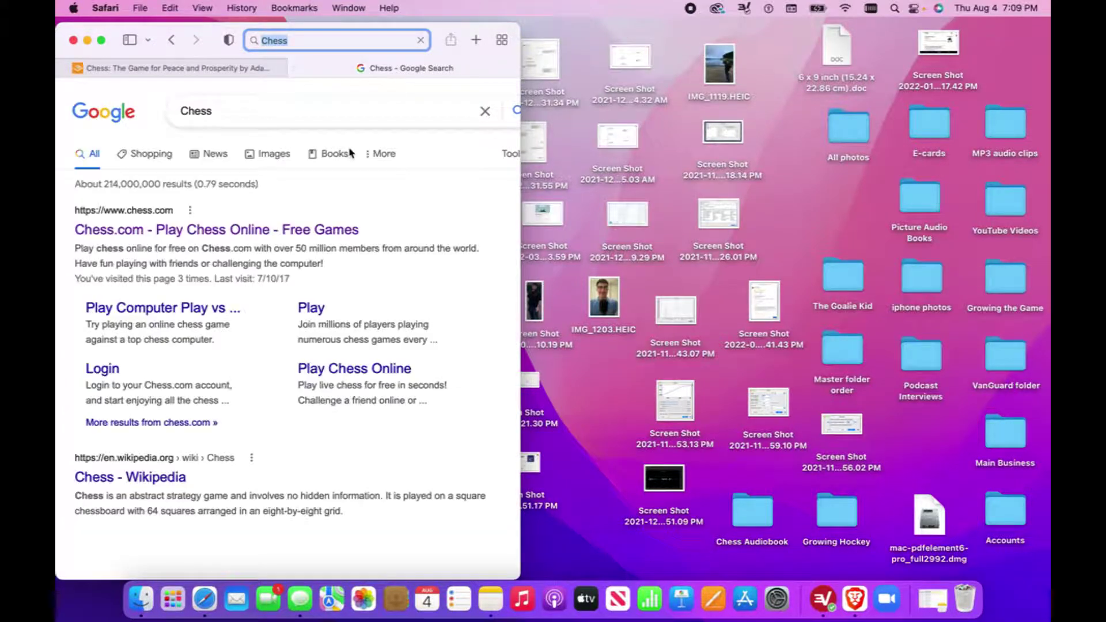
# Step: Extend the Google search to "chess banner background" and run it
pyautogui.click(339, 115)
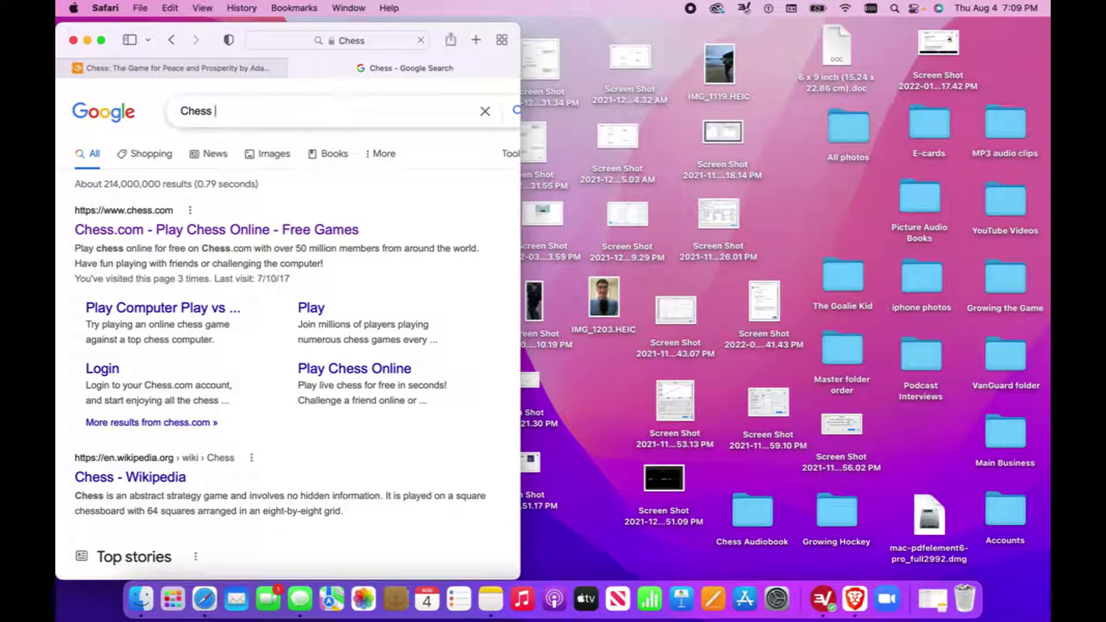
pyautogui.write('ba')
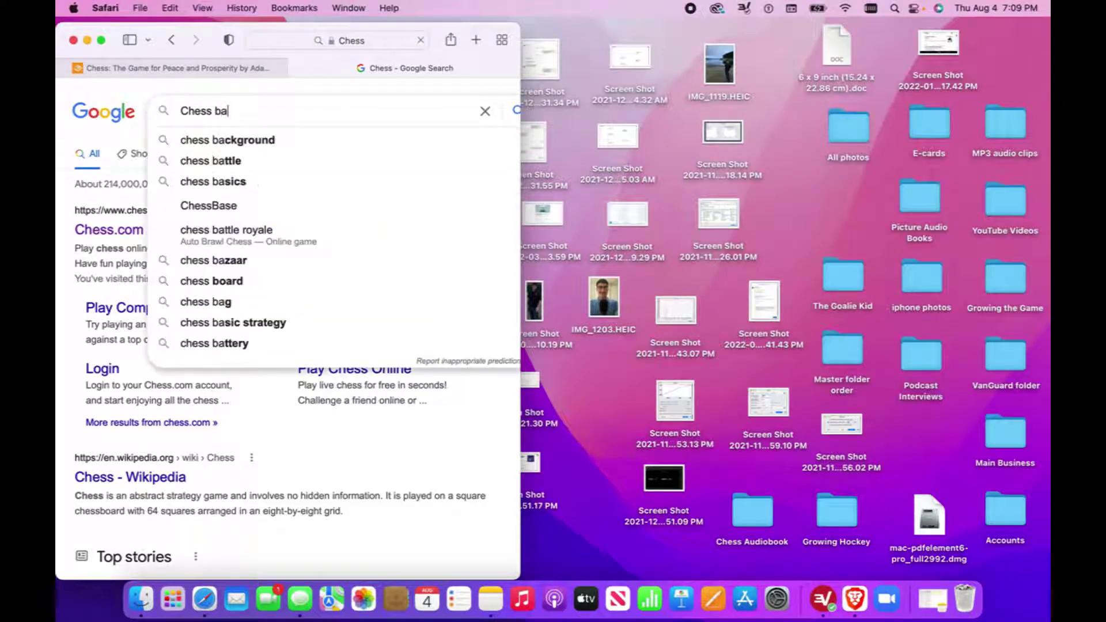
pyautogui.write('nner')
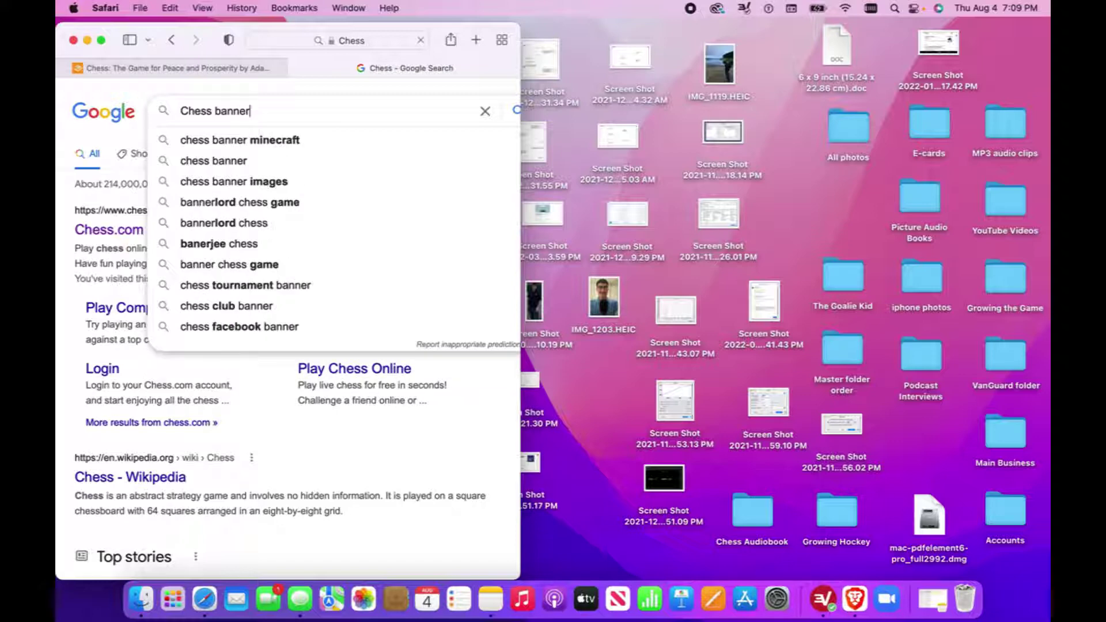
pyautogui.write(' ba')
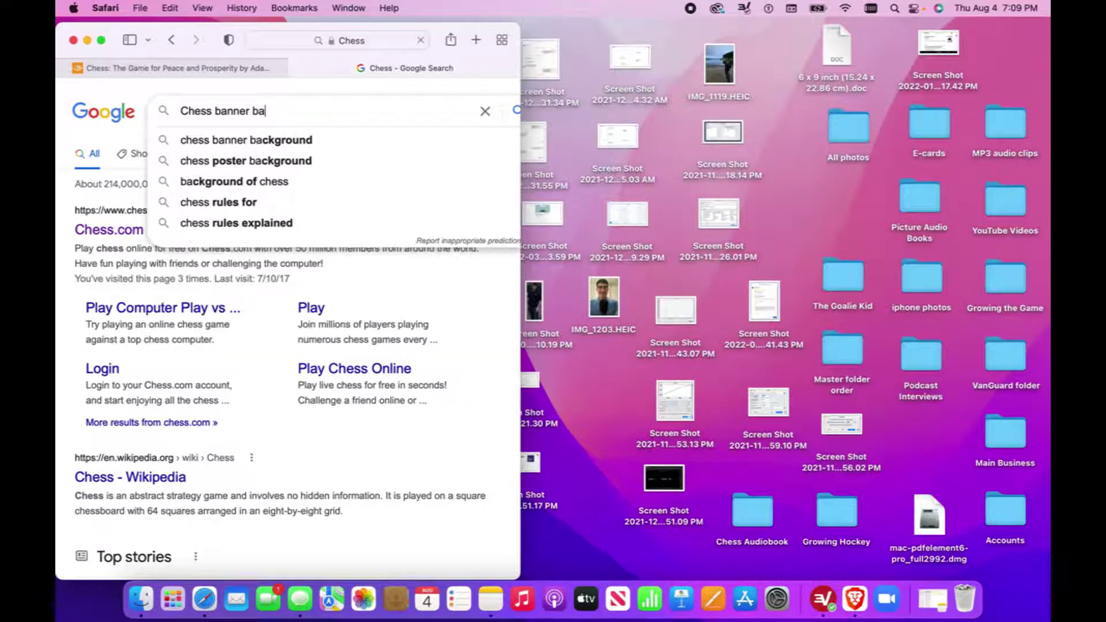
pyautogui.write('ckground')
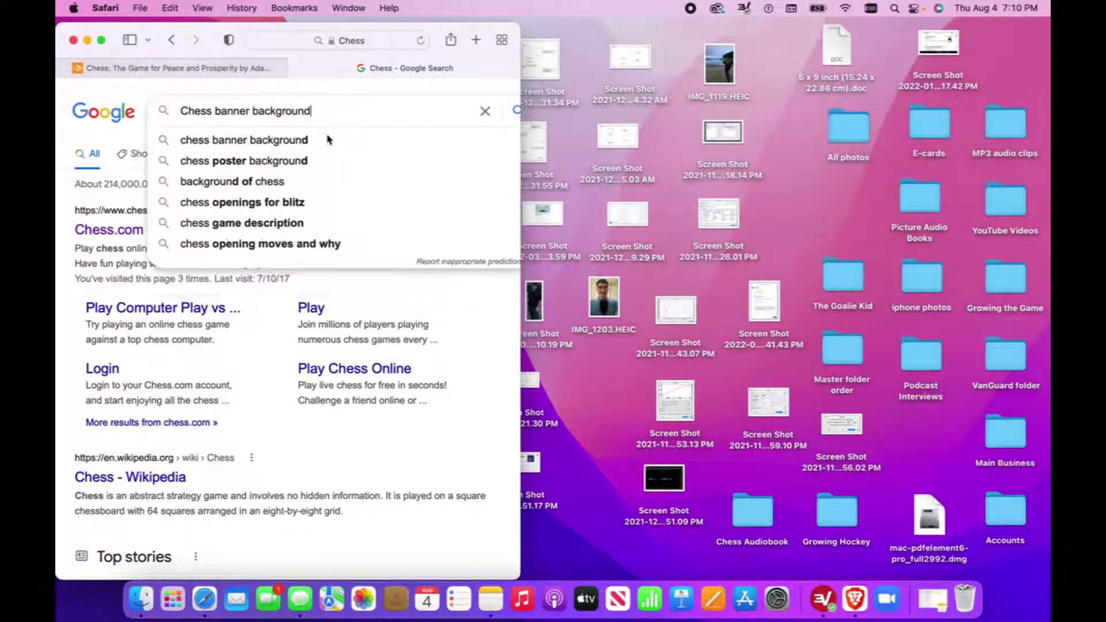
pyautogui.click(327, 142)
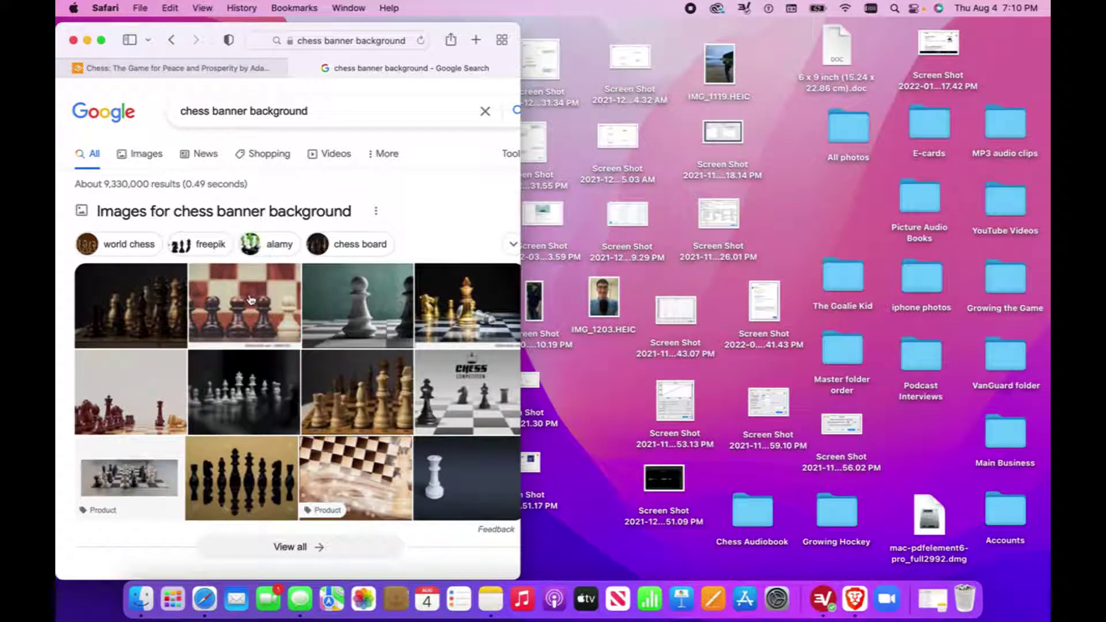
pyautogui.moveTo(251, 299); pyautogui.dragTo(251, 298)
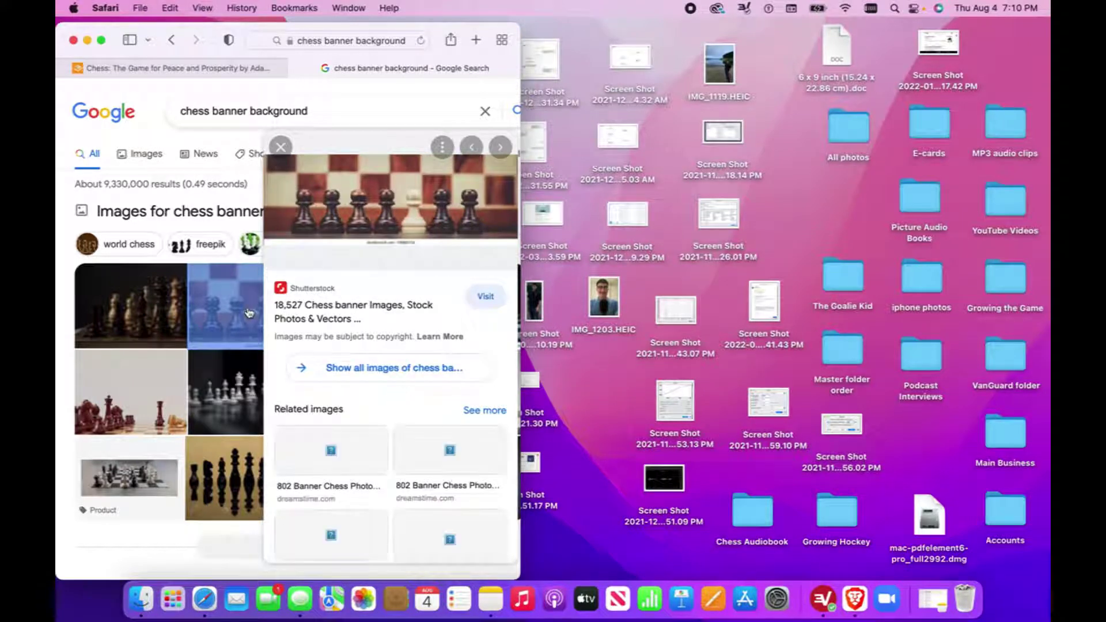
pyautogui.rightClick(249, 311)
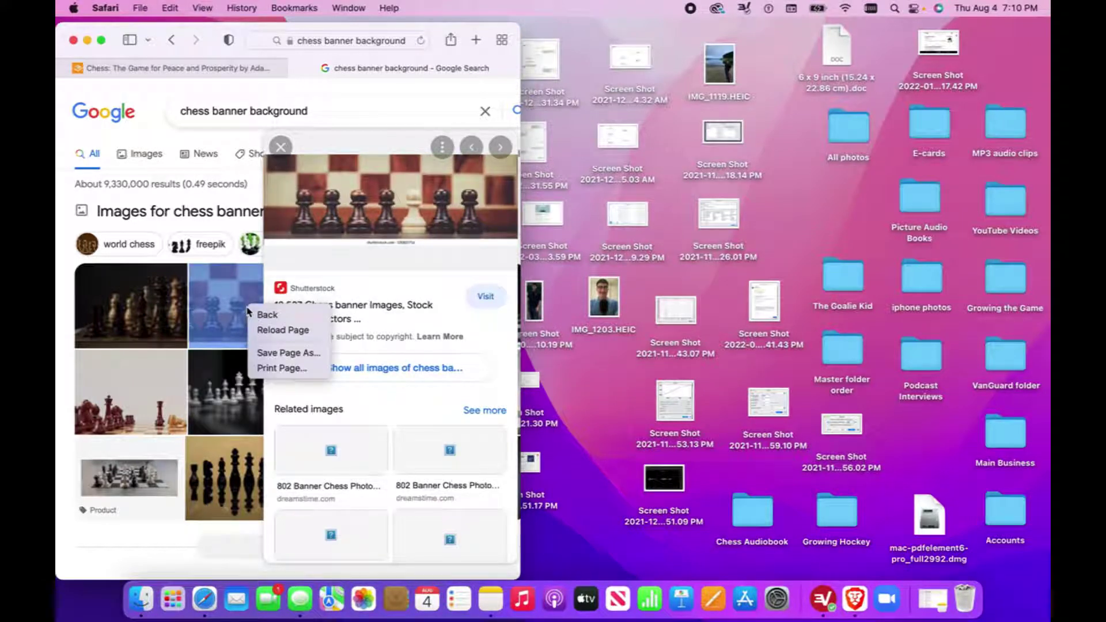
pyautogui.click(249, 299)
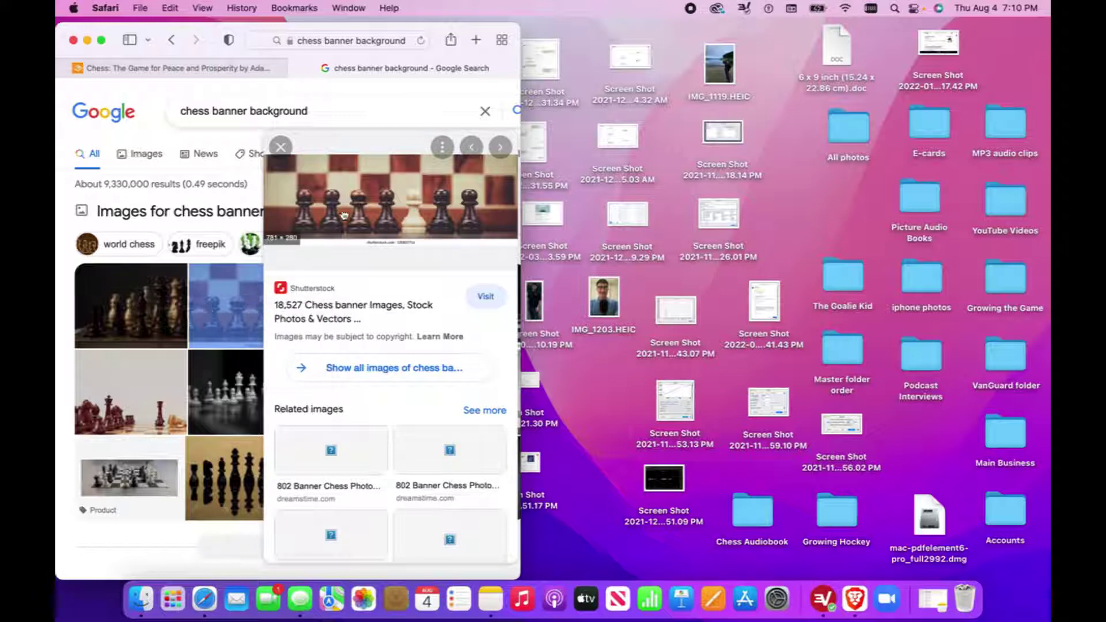
# Step: Preview the Dreamstime image of chess pieces on a dark background and save it to the Chess Audiobook folder
pyautogui.click(143, 306)
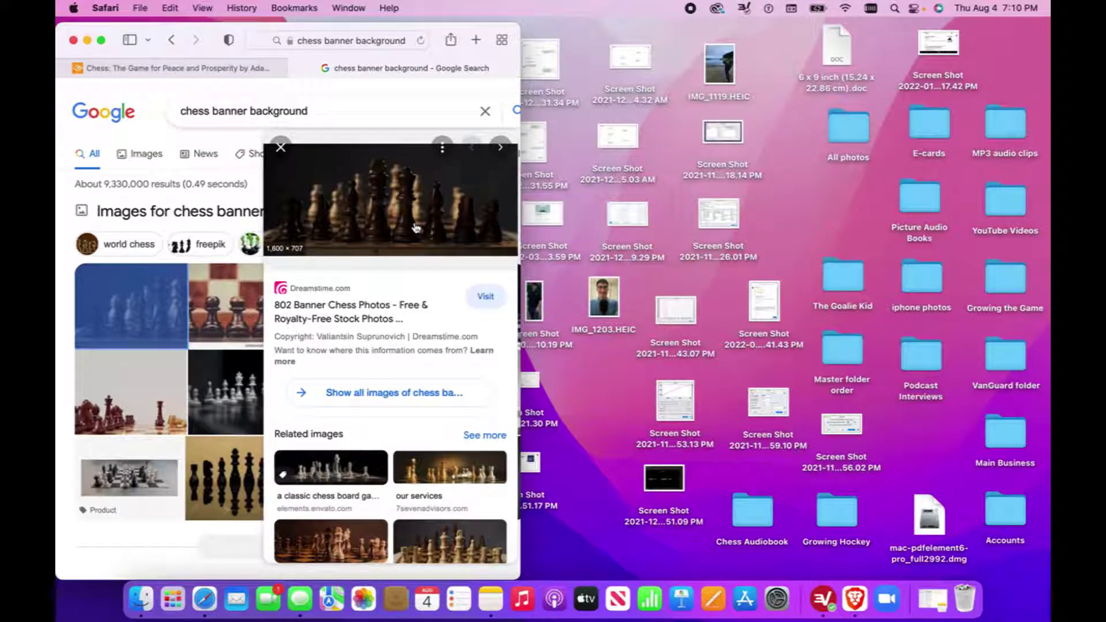
pyautogui.rightClick(416, 227)
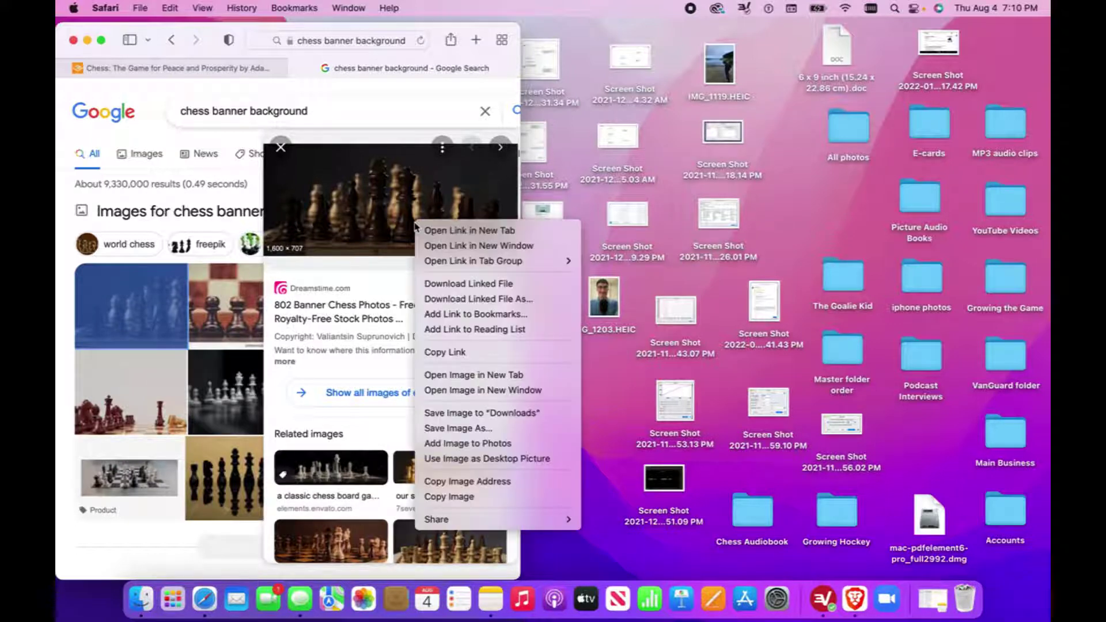
pyautogui.click(461, 431)
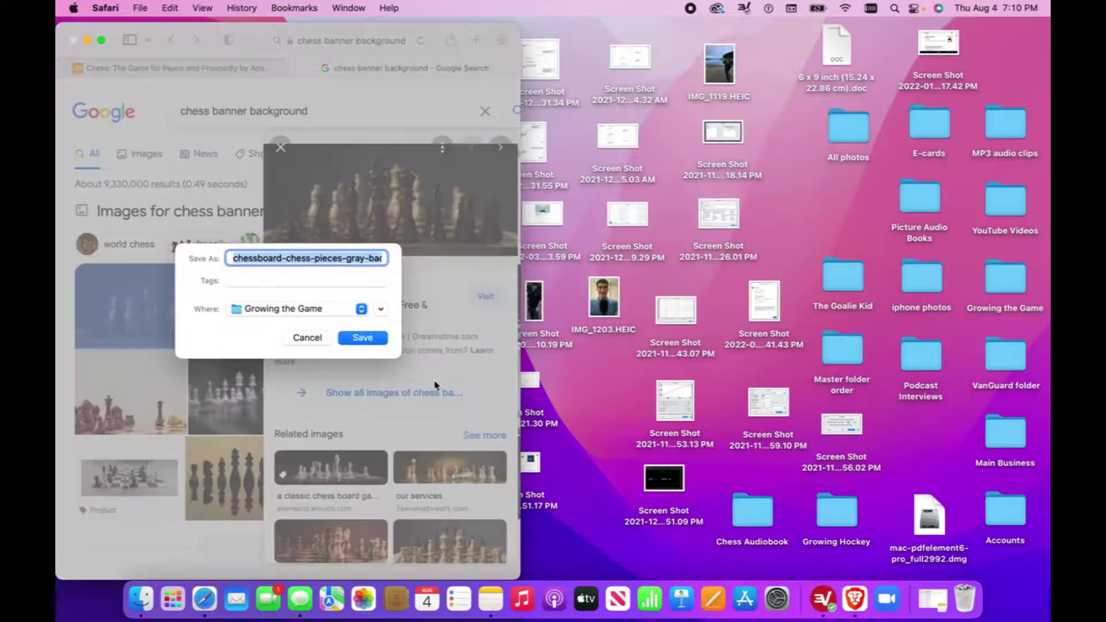
pyautogui.click(361, 309)
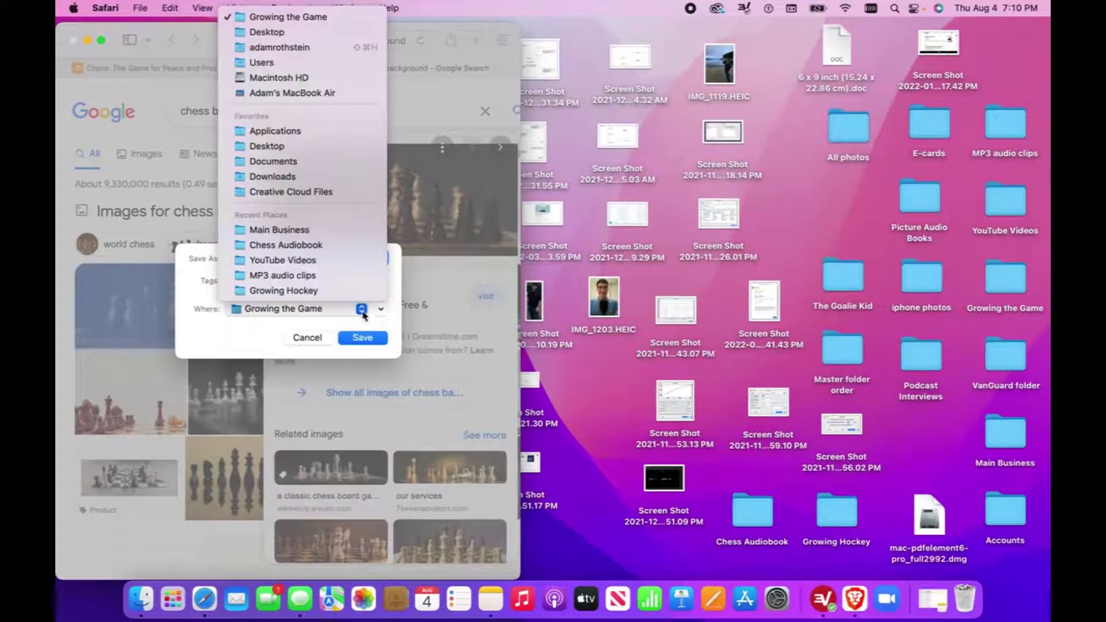
pyautogui.click(331, 229)
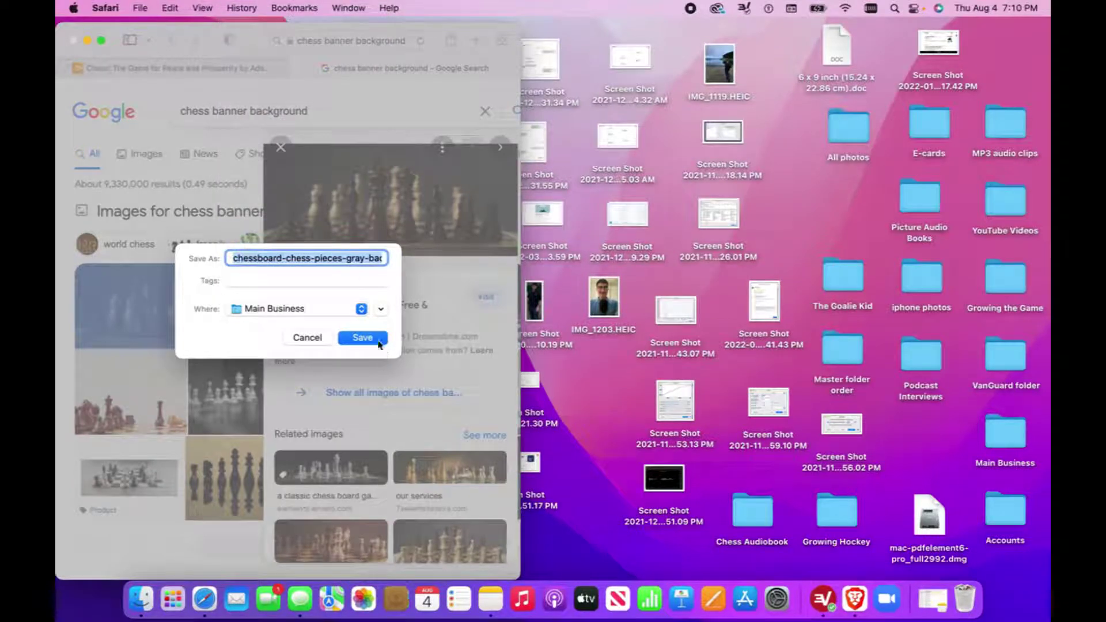
pyautogui.click(362, 309)
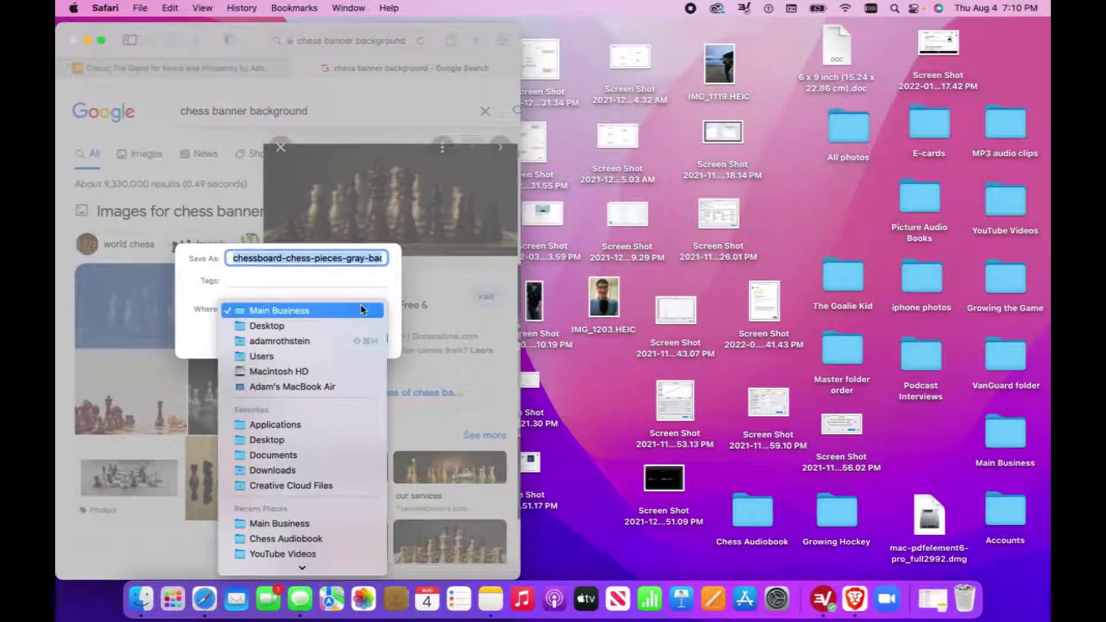
pyautogui.click(340, 539)
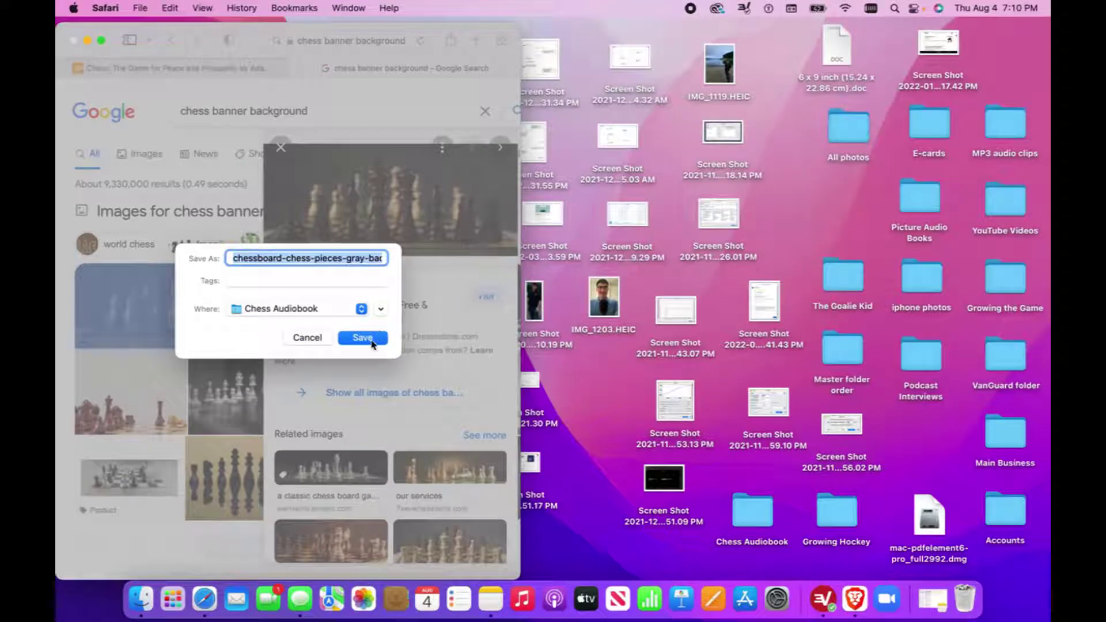
pyautogui.click(363, 339)
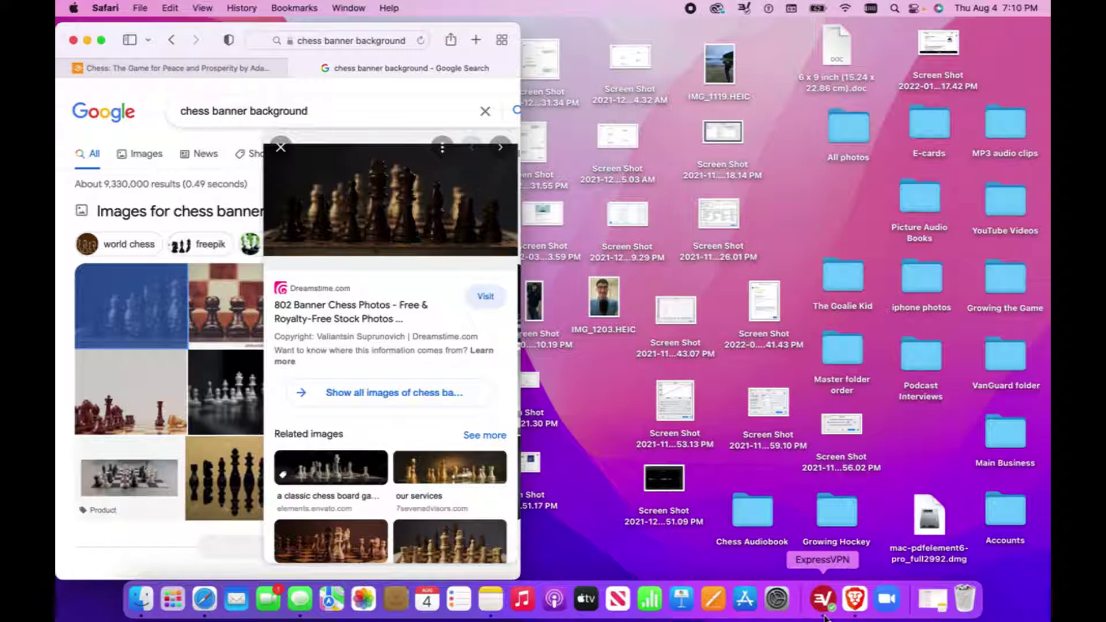
# Step: Switch to Gumroad in Brave and upload the saved chessboard banner JPEG from the Chess Audiobook folder as the product cover
pyautogui.click(851, 601)
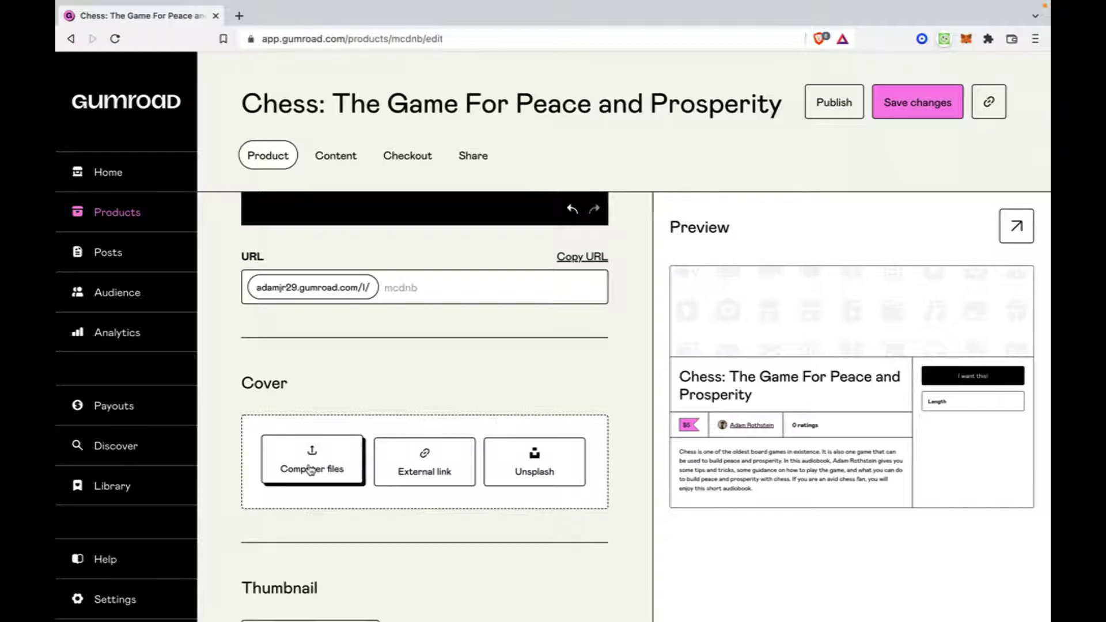
pyautogui.click(311, 470)
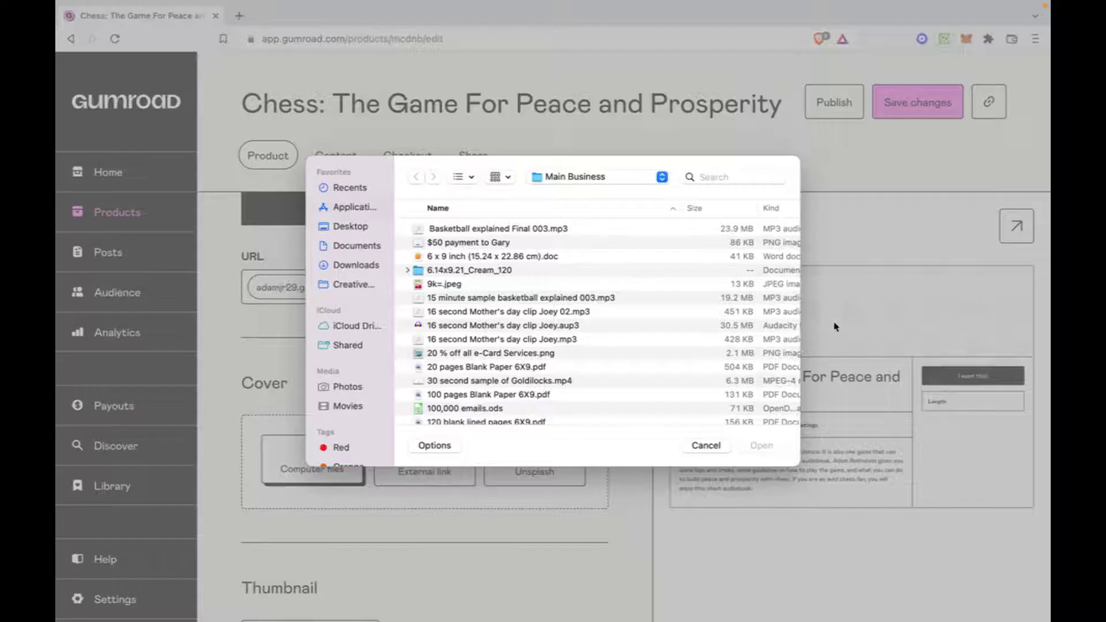
pyautogui.click(662, 178)
pyautogui.click(619, 293)
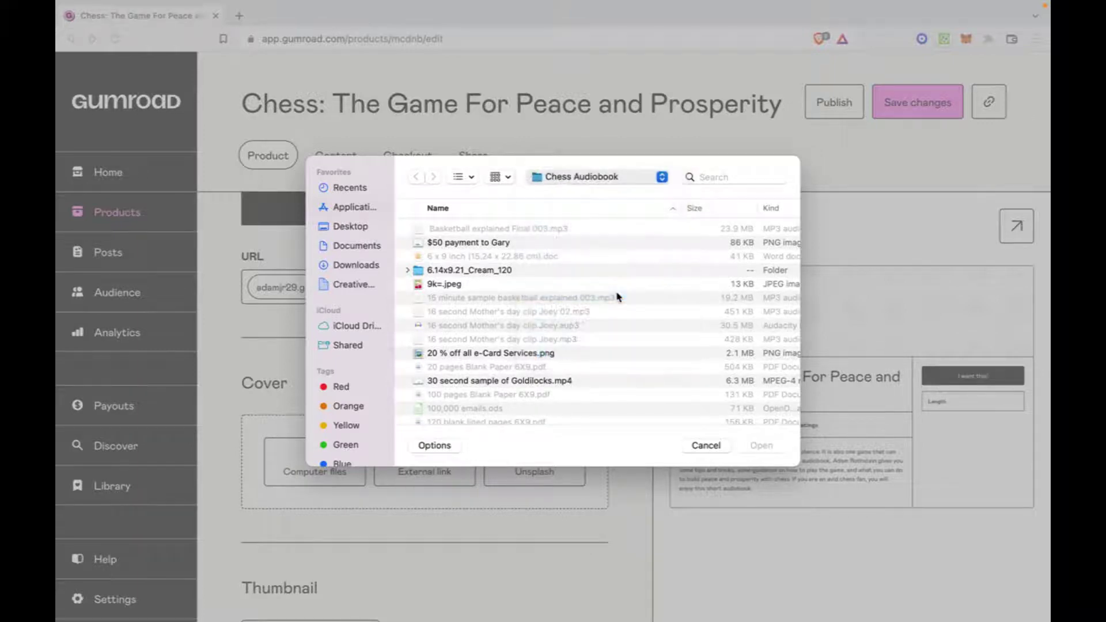
pyautogui.click(626, 284)
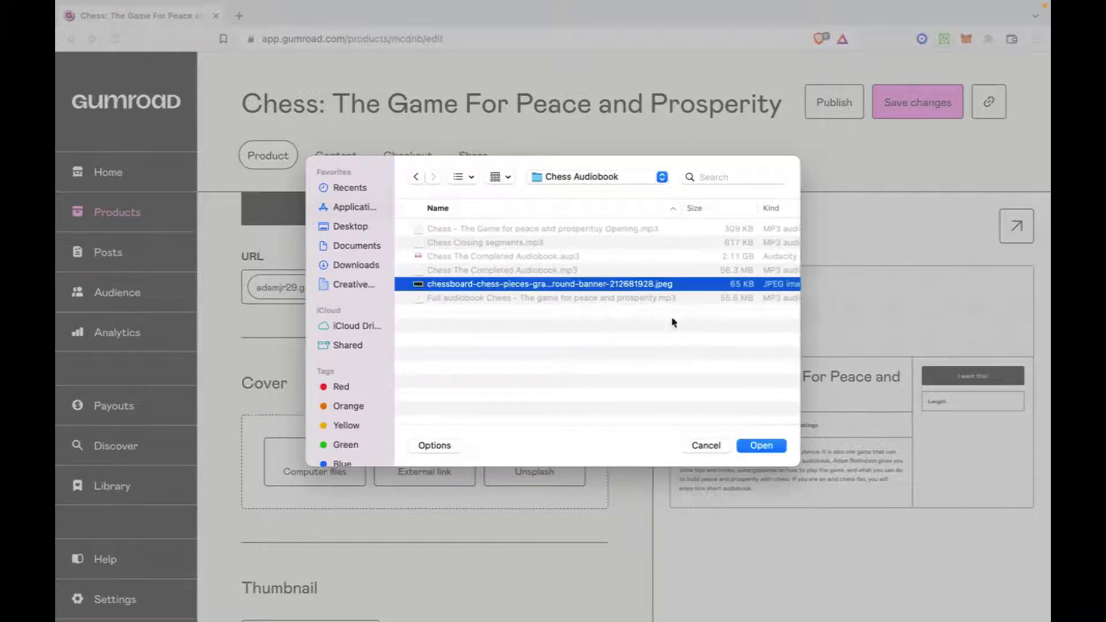
pyautogui.click(770, 449)
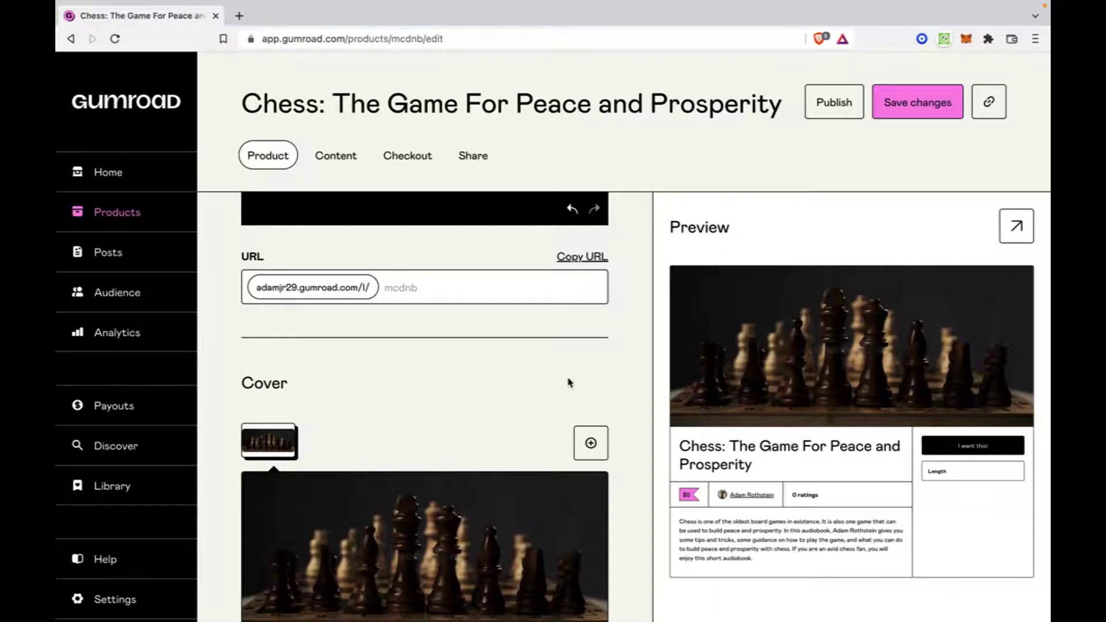
# Step: Review the product's cover, thumbnail, pricing, versions and settings sections
pyautogui.scroll(-3, 569, 383)
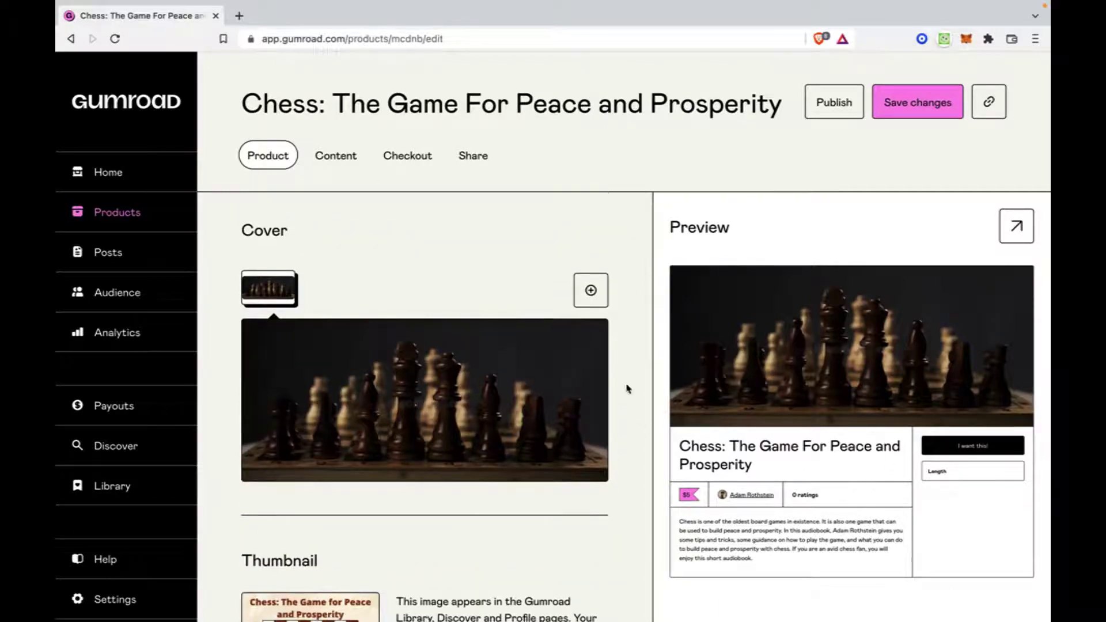
pyautogui.scroll(-2, 628, 386)
pyautogui.scroll(-15, 627, 382)
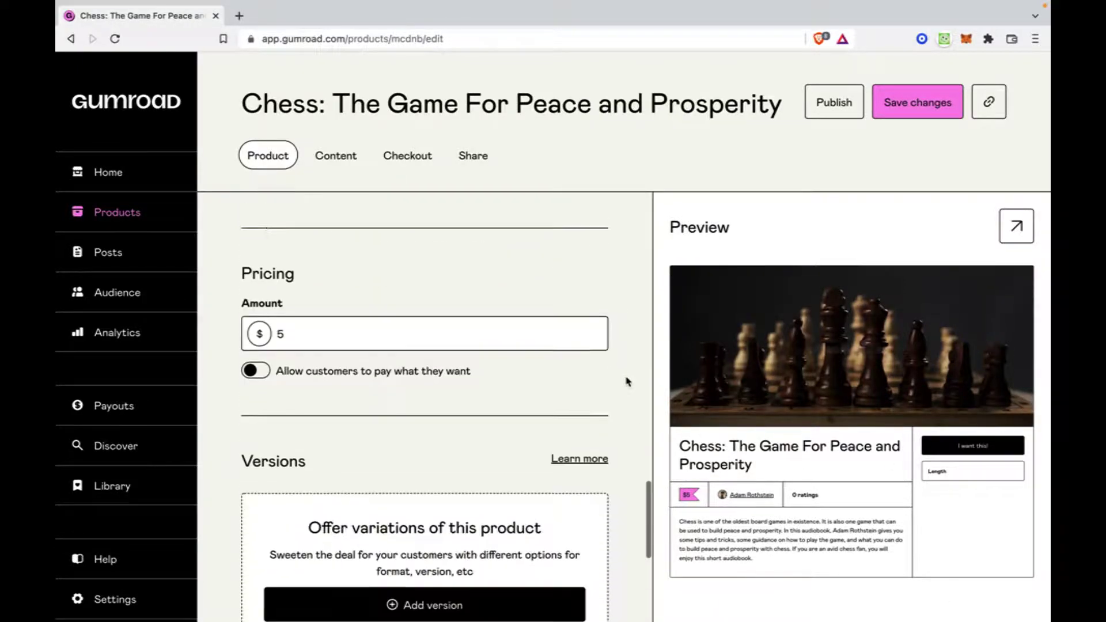
pyautogui.scroll(-2, 628, 383)
pyautogui.scroll(5, 627, 382)
pyautogui.scroll(-5, 628, 383)
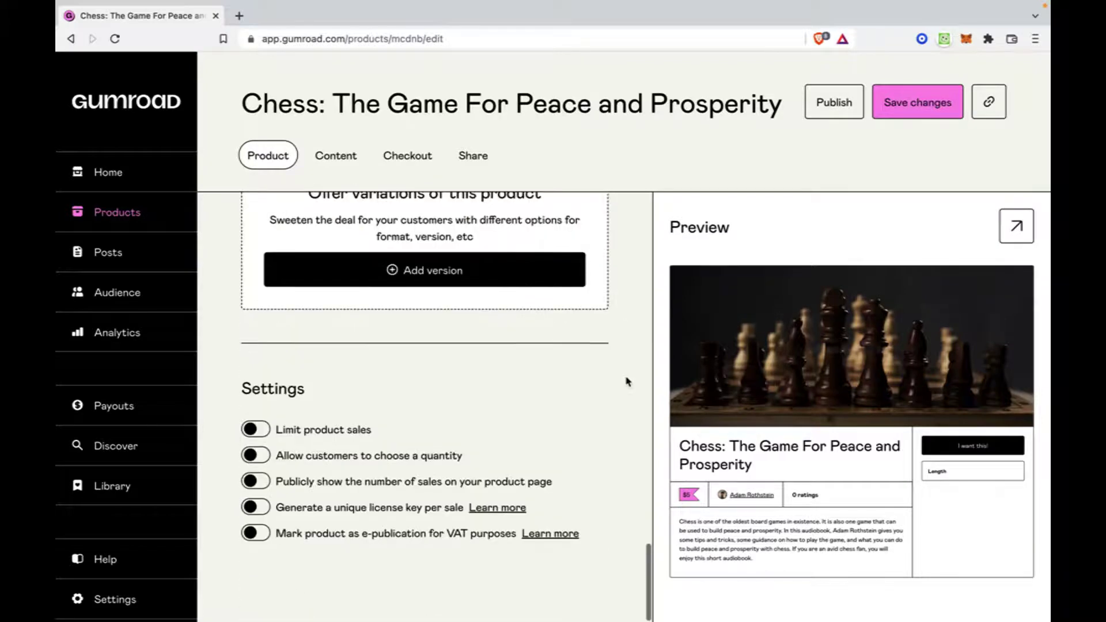
pyautogui.scroll(20, 627, 382)
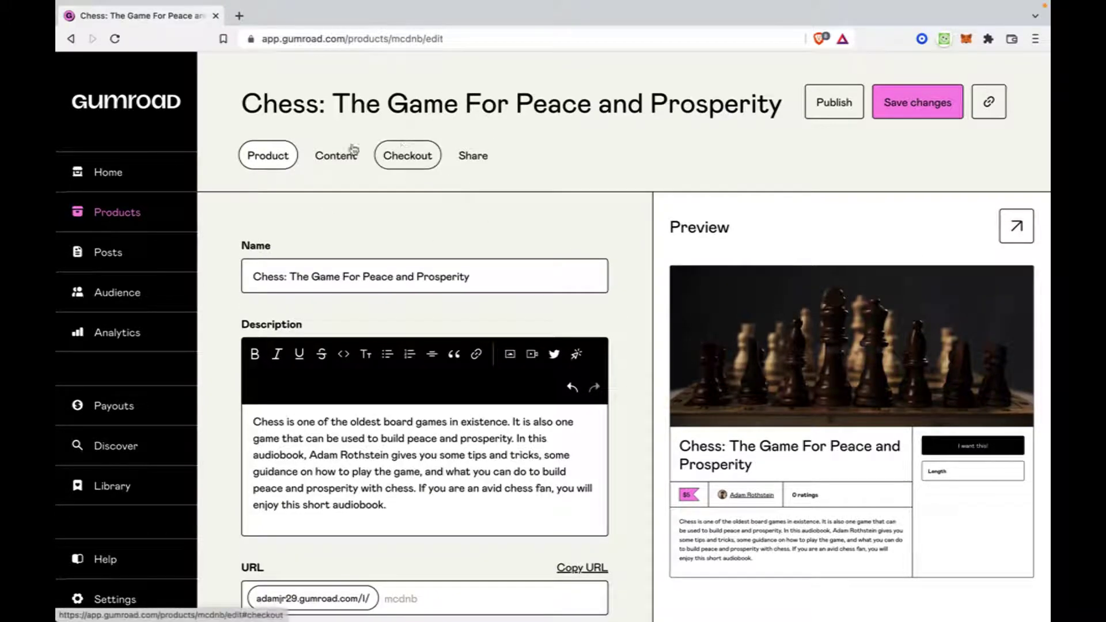
# Step: Upload "Chess The Completed Audiobook.mp3" as the product's content file, sorting the Chess Audiobook folder by date added to find it
pyautogui.click(339, 162)
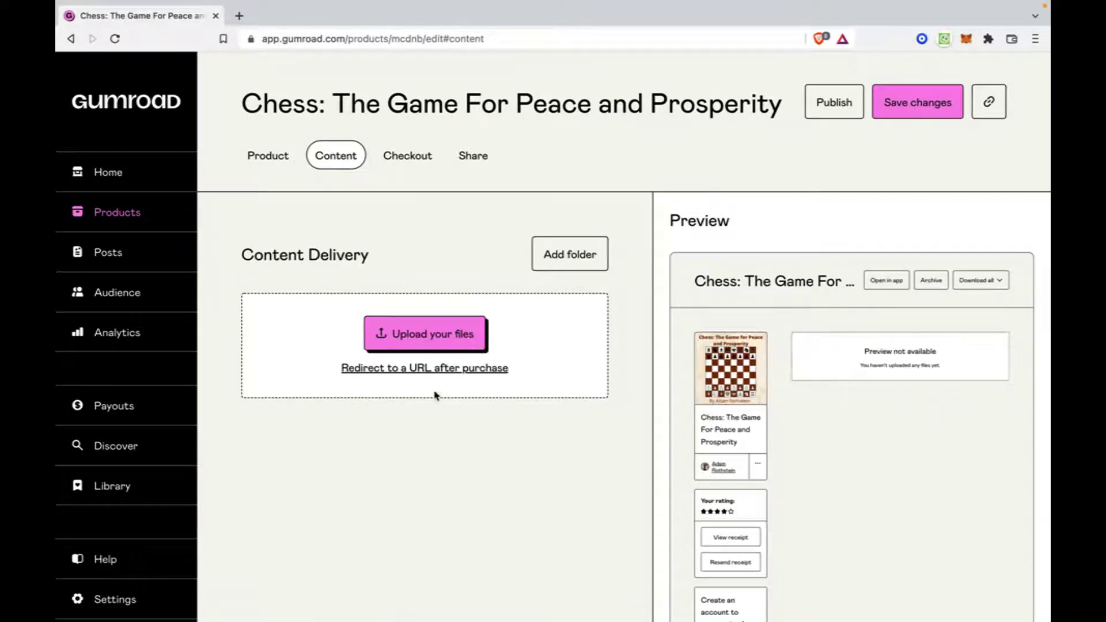
pyautogui.click(451, 333)
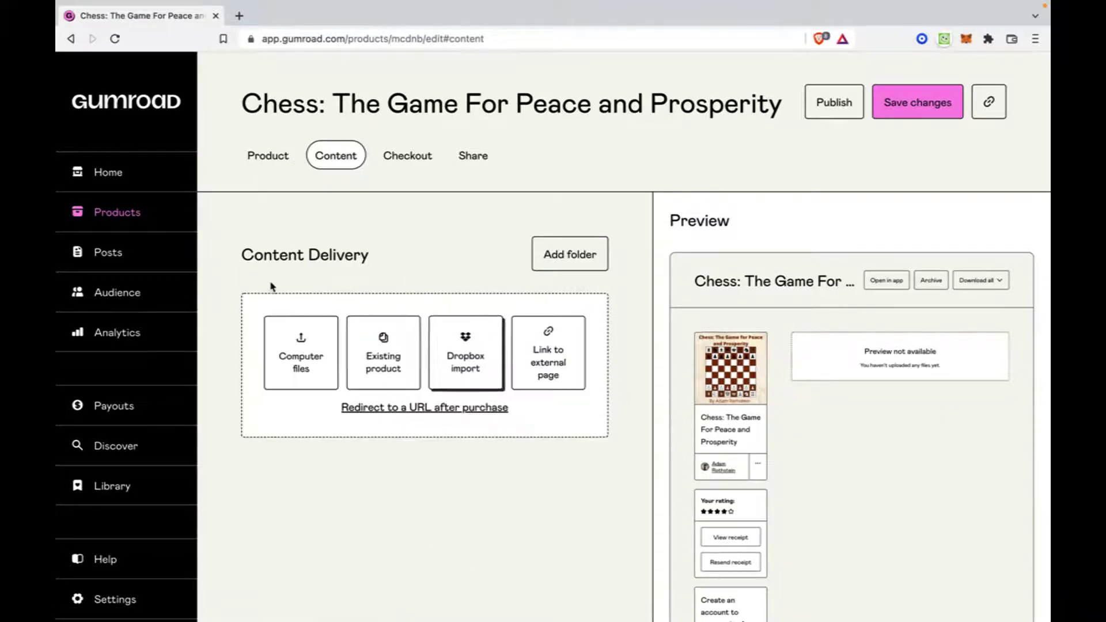
pyautogui.click(308, 355)
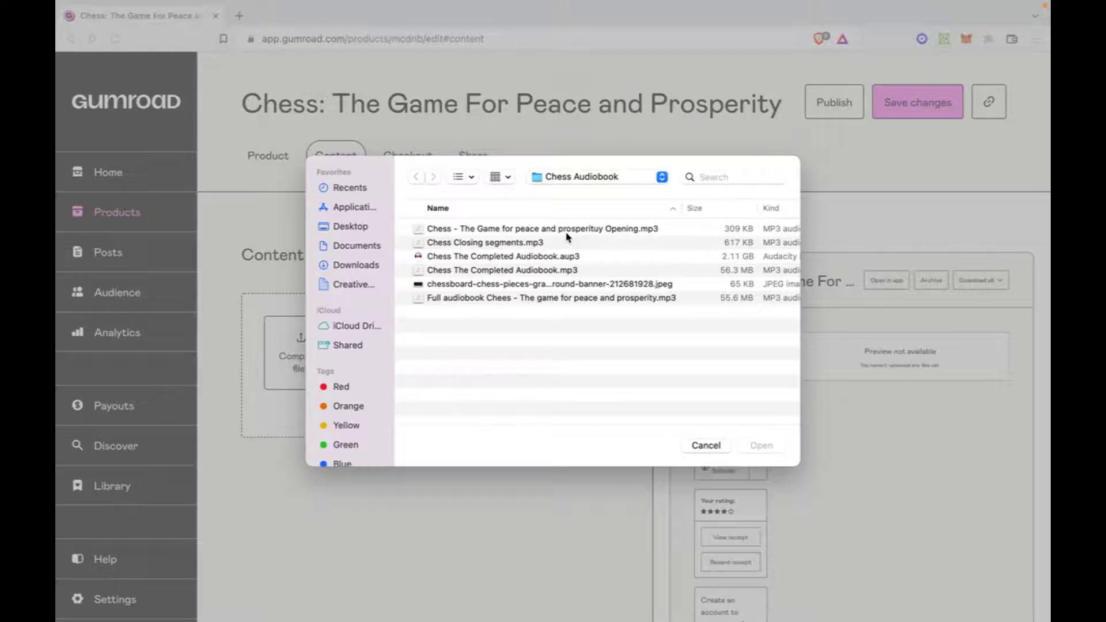
pyautogui.hscroll(5, 726, 282)
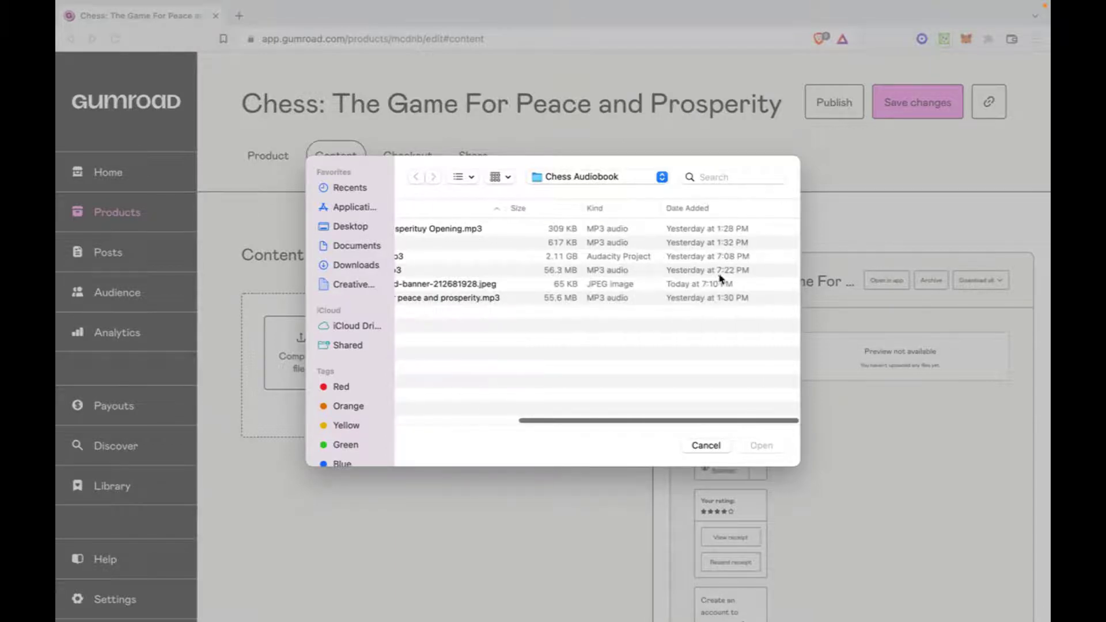
pyautogui.click(708, 208)
pyautogui.hscroll(-5, 712, 260)
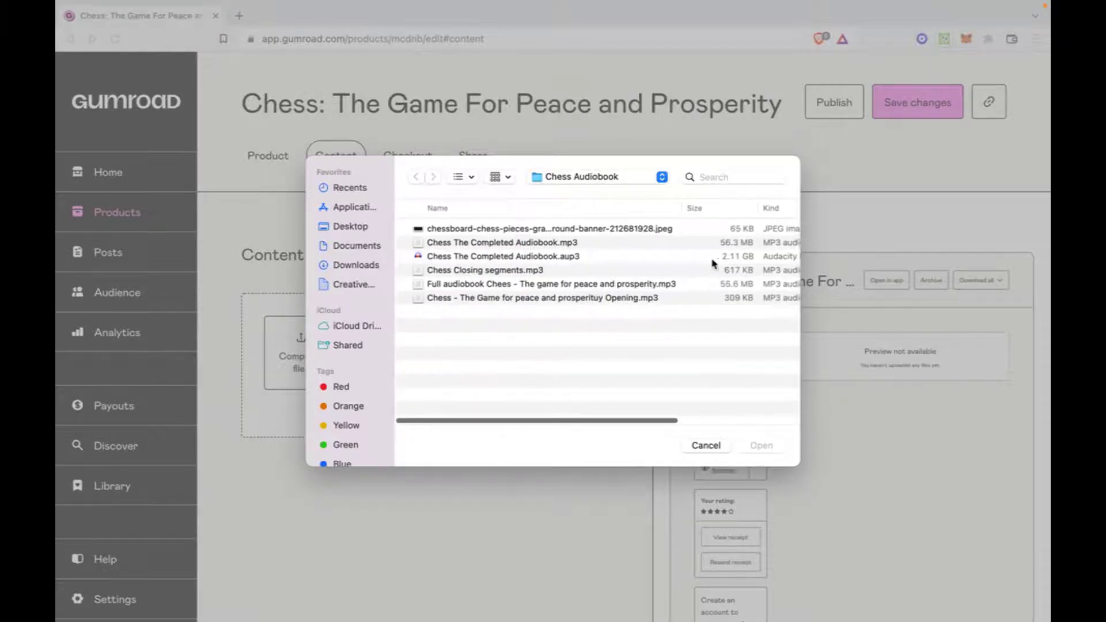
pyautogui.click(649, 243)
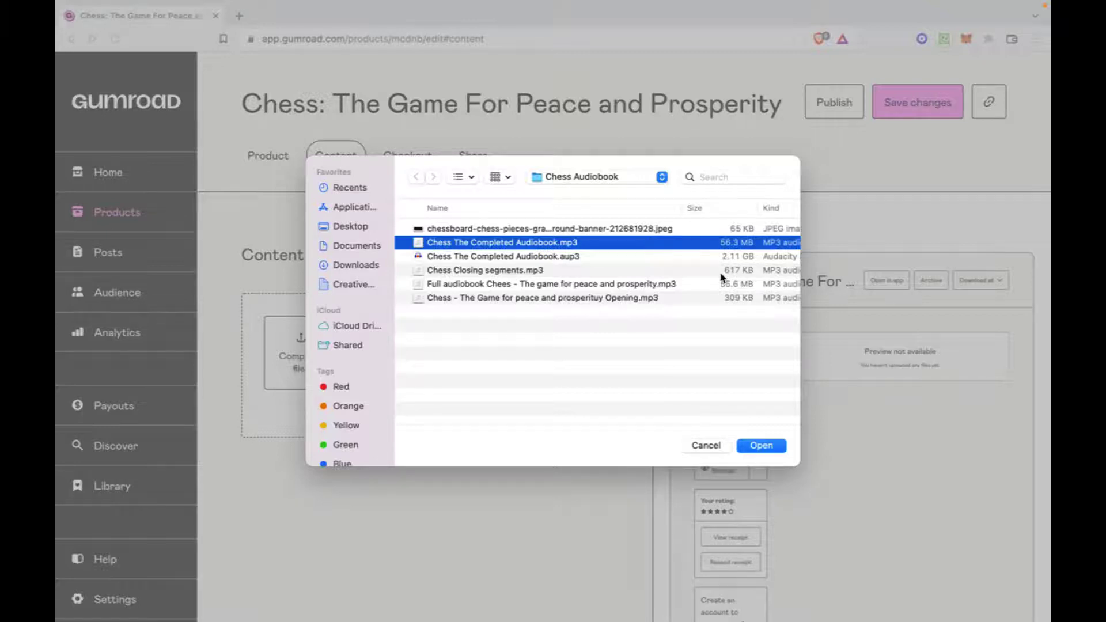
pyautogui.click(768, 447)
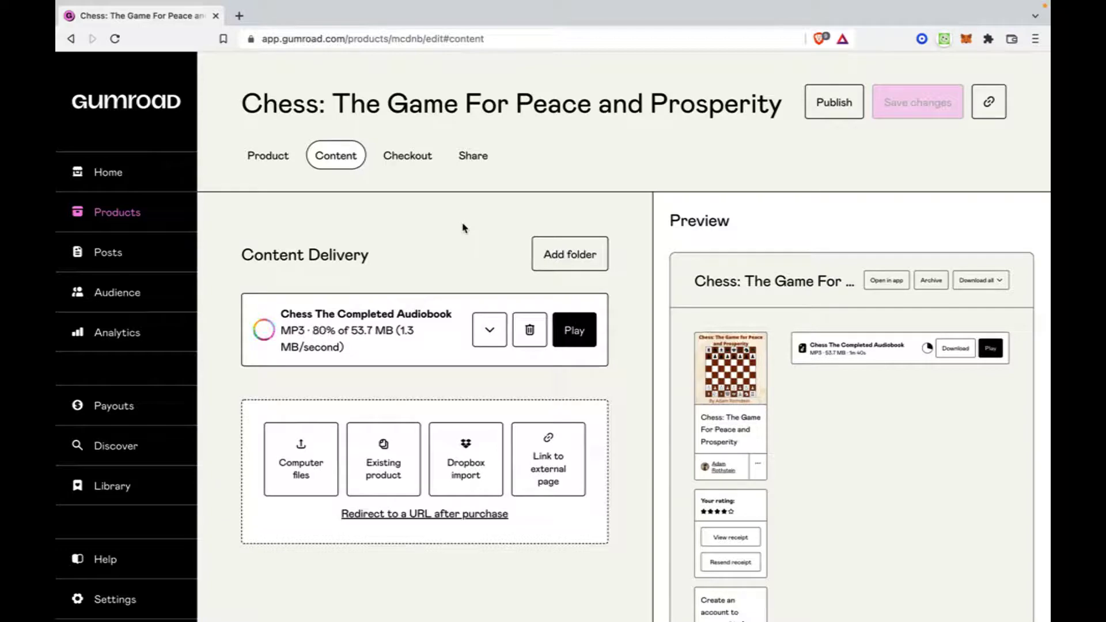
pyautogui.scroll(-1, 440, 547)
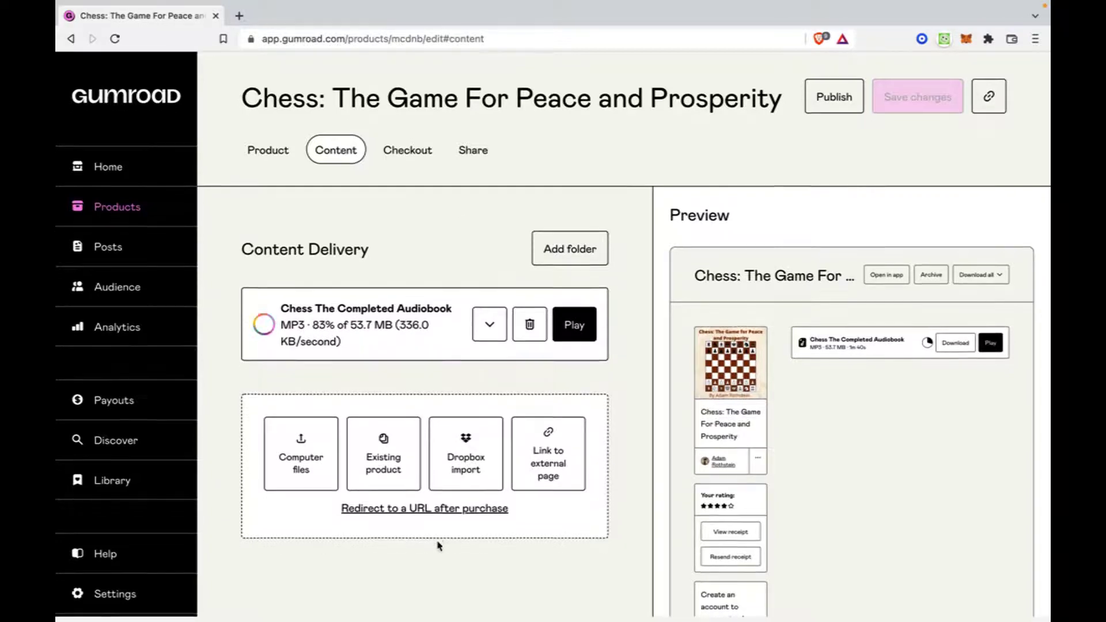
pyautogui.scroll(1, 735, 507)
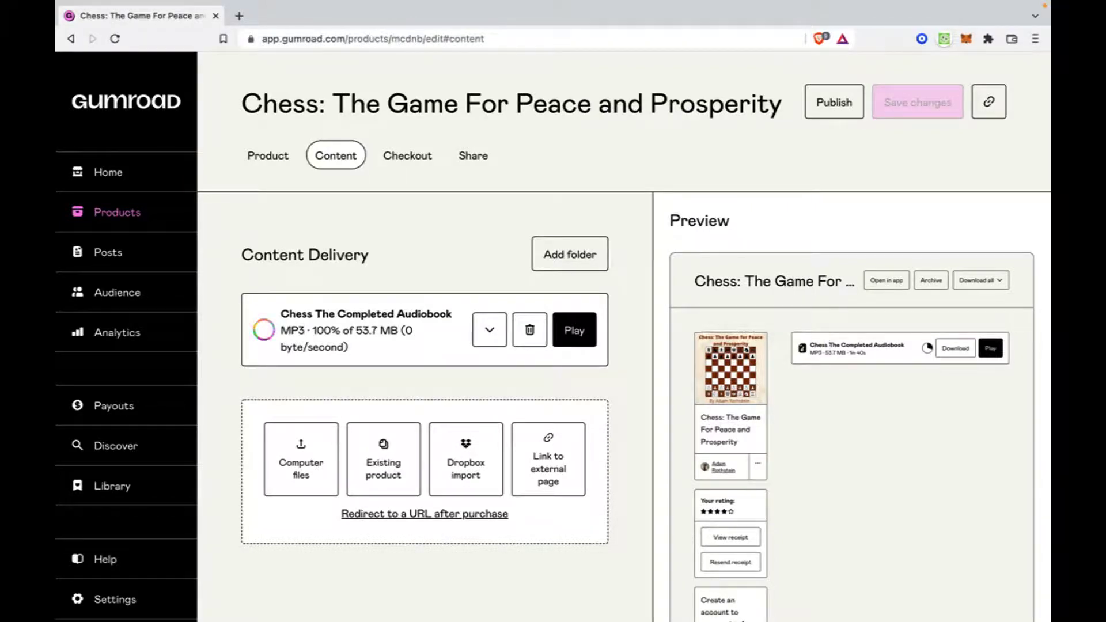
# Step: Save the product with its uploaded audiobook file, and open the checkout settings to review the discount code and payment form options
pyautogui.scroll(-1, 517, 574)
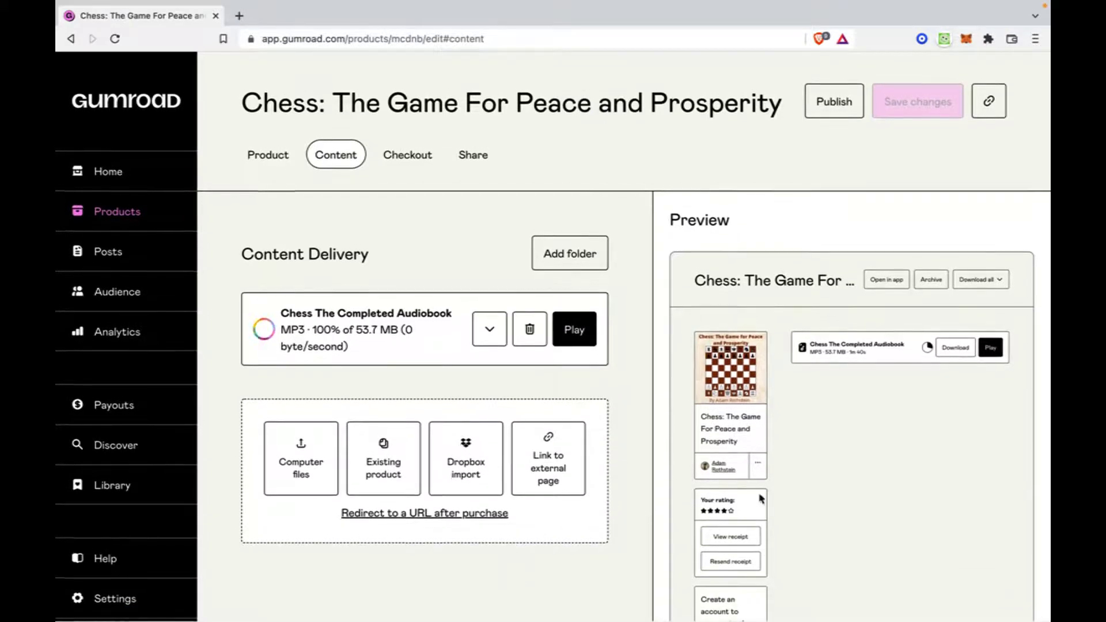
pyautogui.scroll(-5, 755, 535)
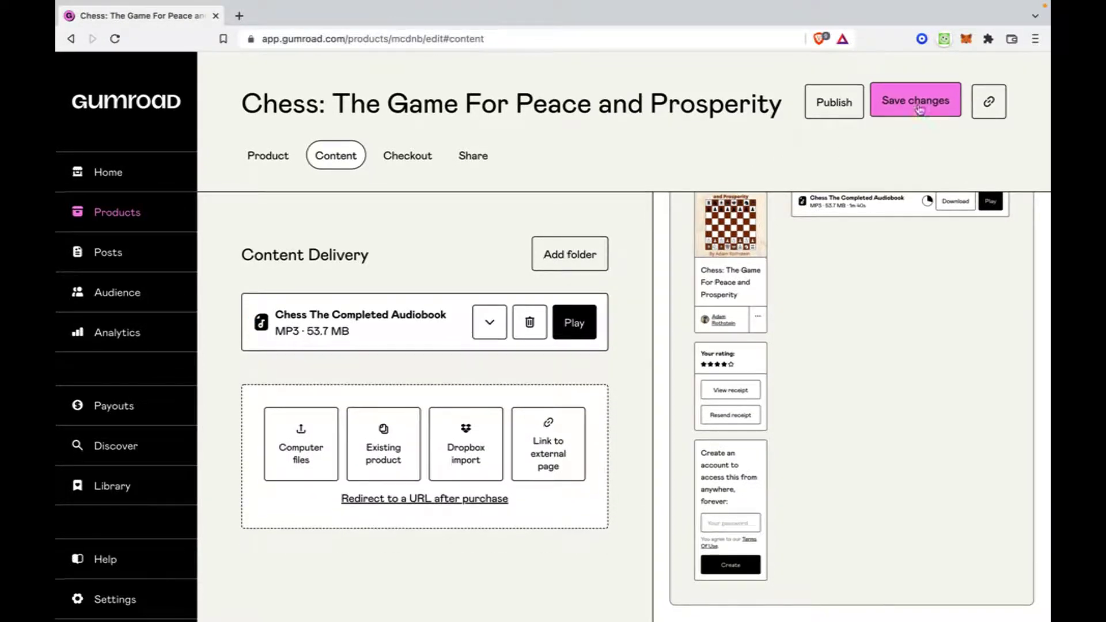
pyautogui.click(919, 109)
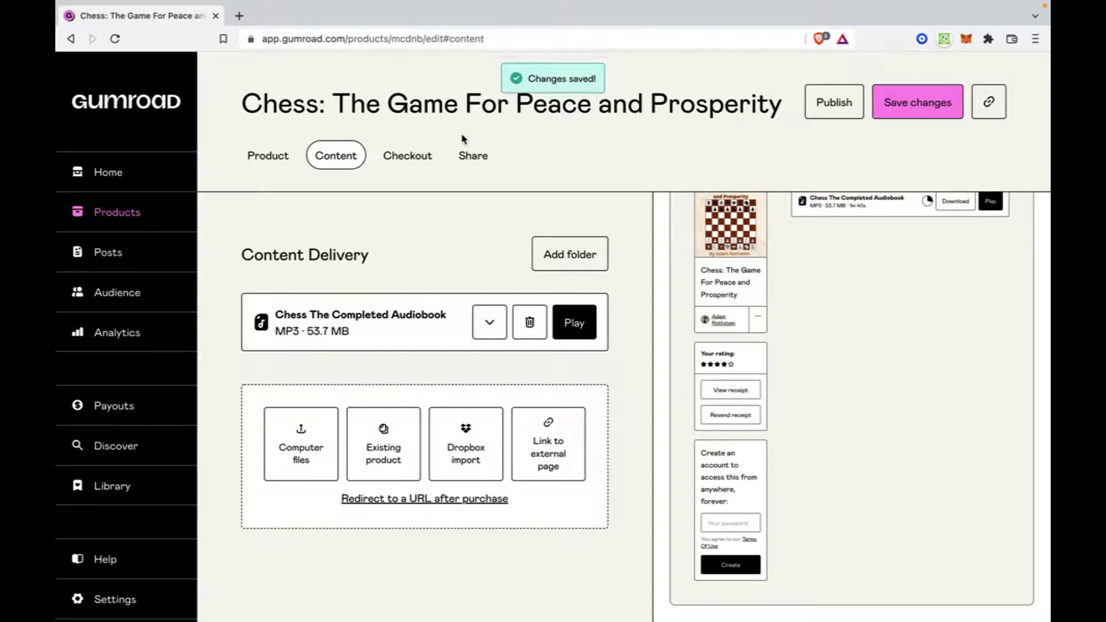
pyautogui.click(403, 166)
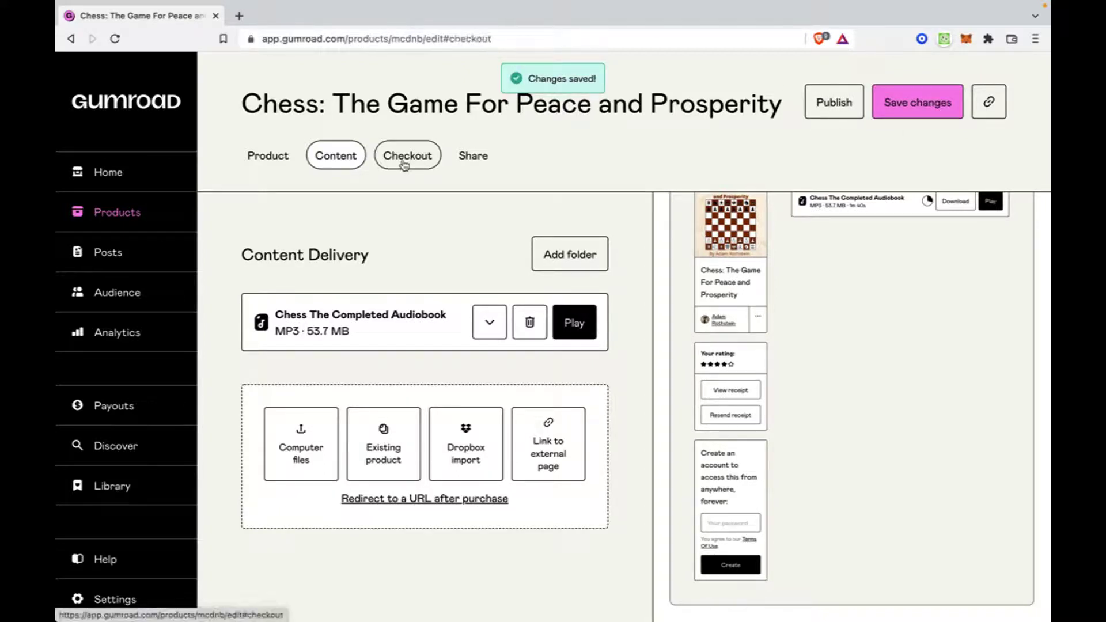
pyautogui.scroll(-1, 442, 440)
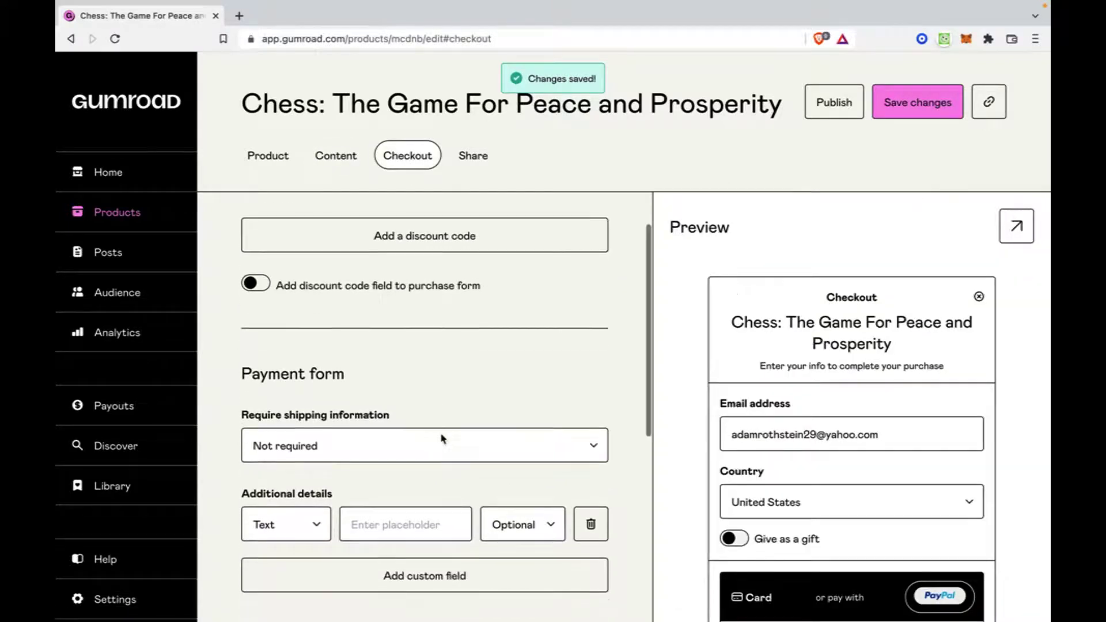
pyautogui.scroll(1, 470, 333)
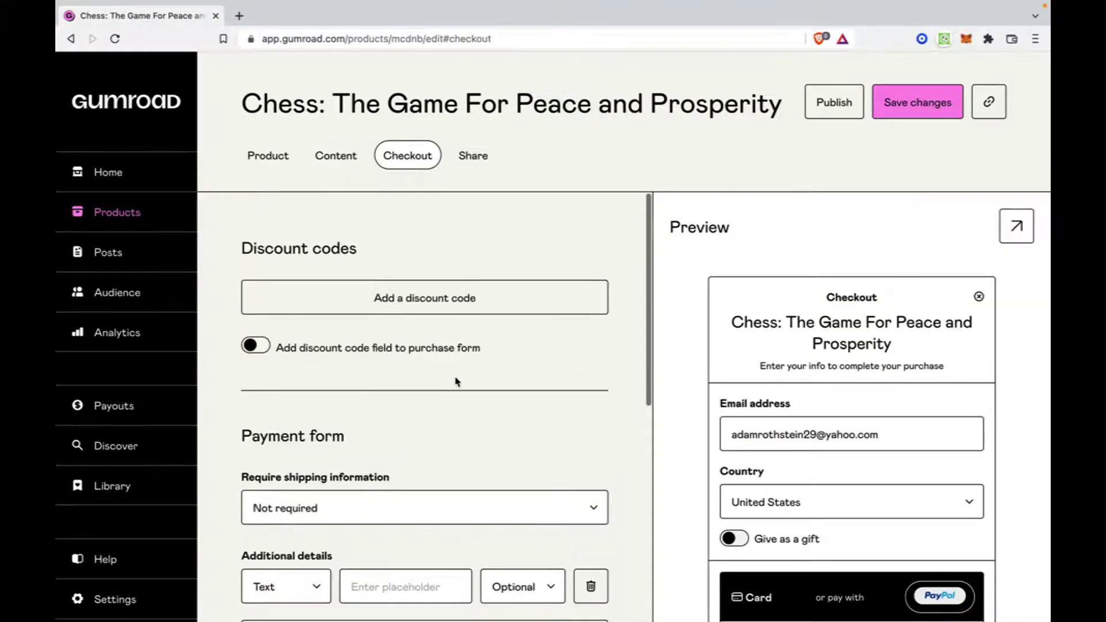
pyautogui.scroll(-2, 457, 381)
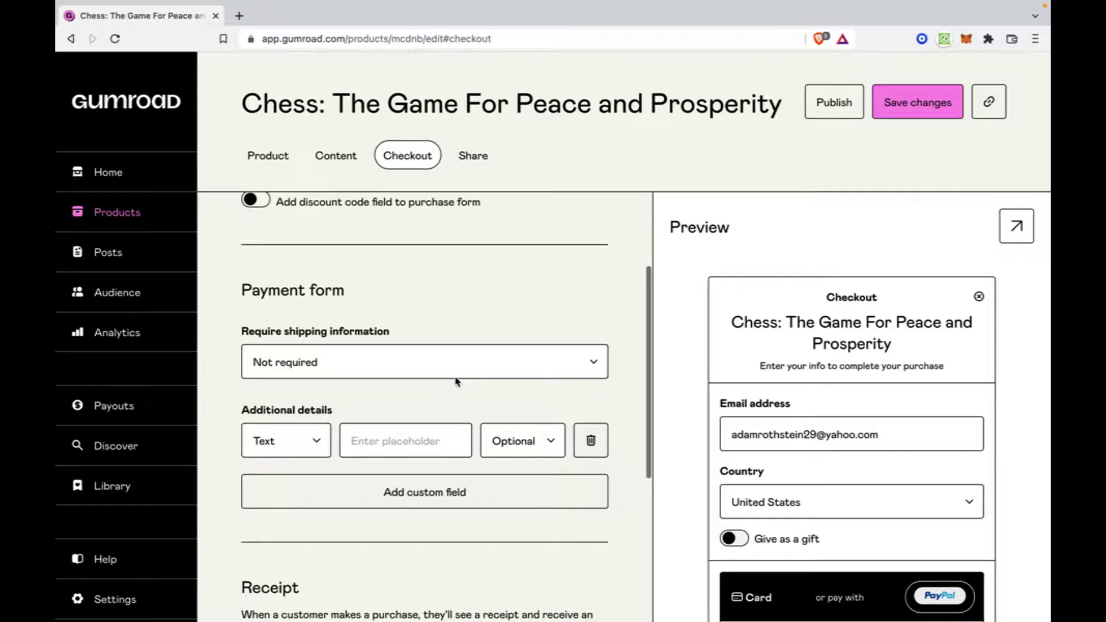
# Step: Try making shipping information Required on the payment form, and return the setting to Not required
pyautogui.click(465, 362)
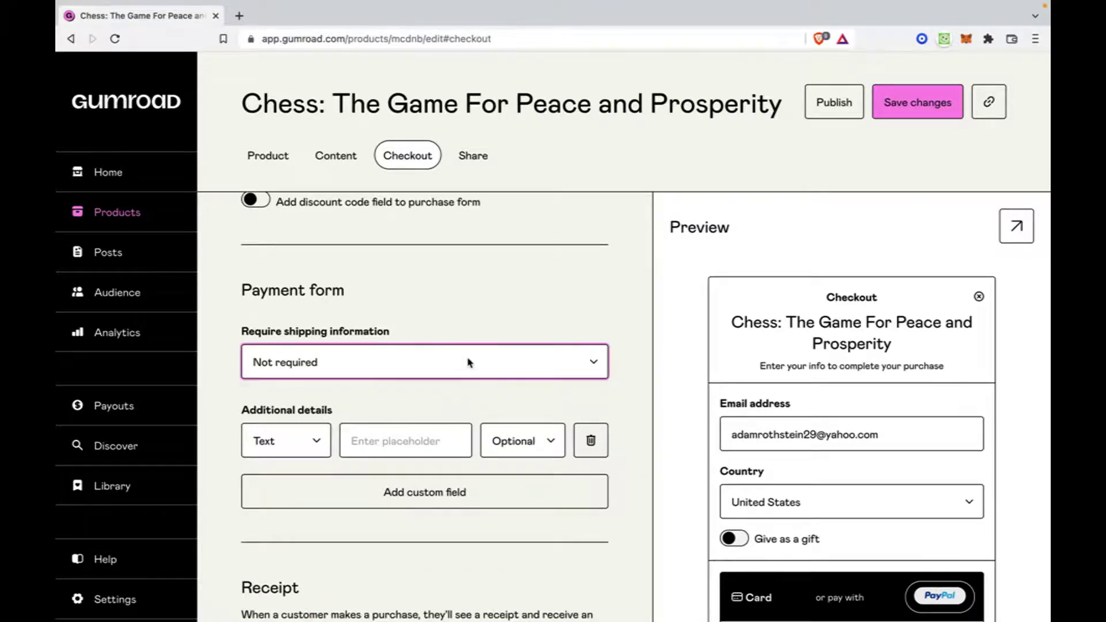
pyautogui.click(470, 344)
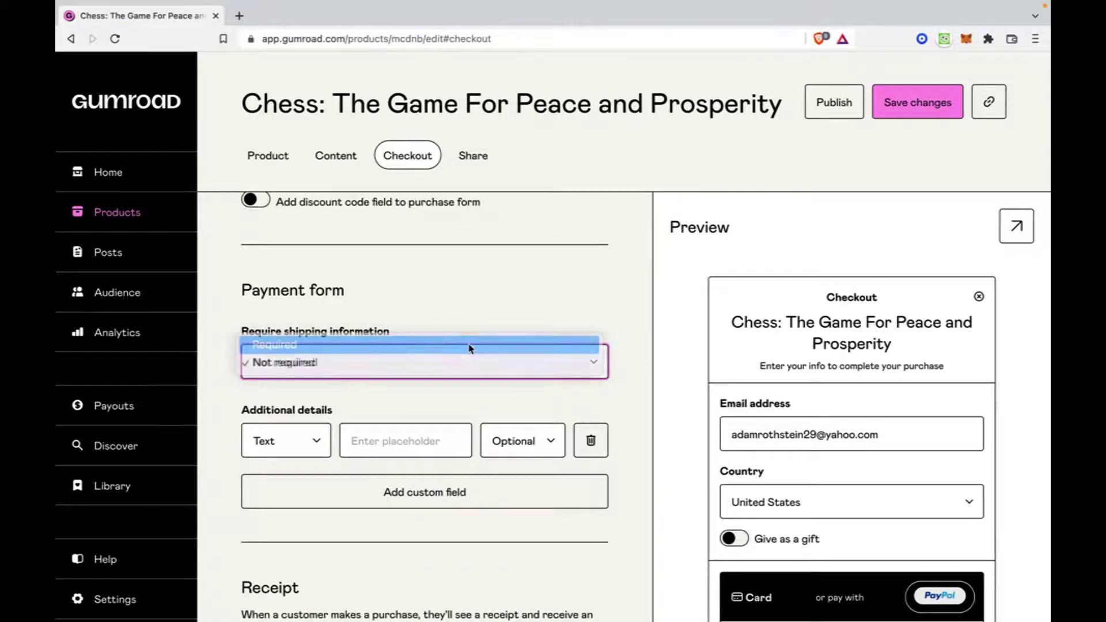
pyautogui.scroll(-2, 471, 349)
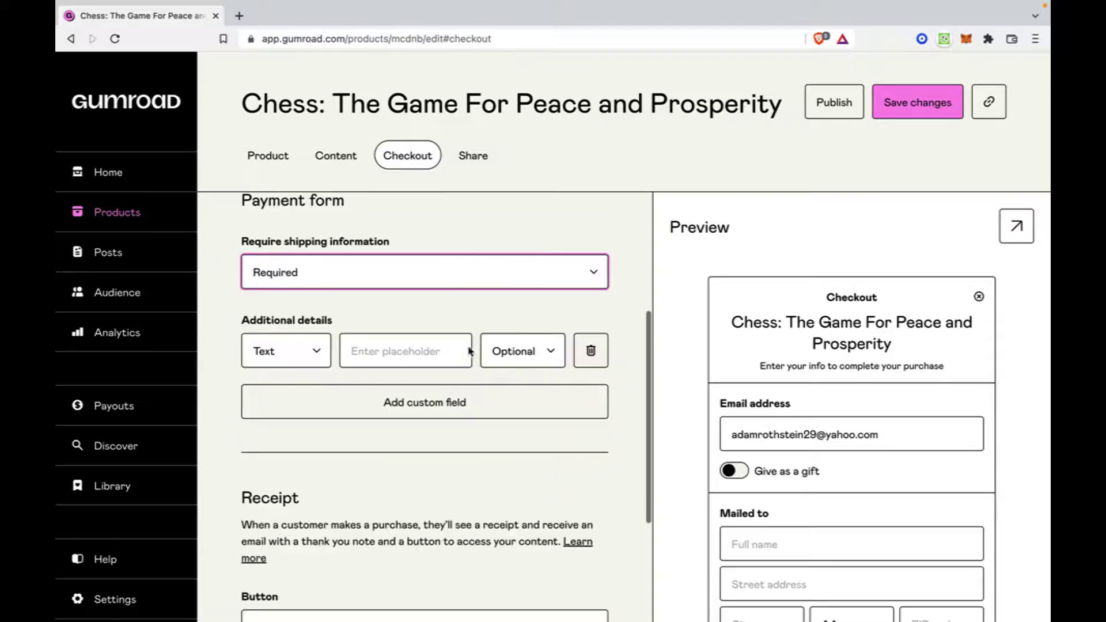
pyautogui.scroll(1, 470, 351)
pyautogui.click(470, 351)
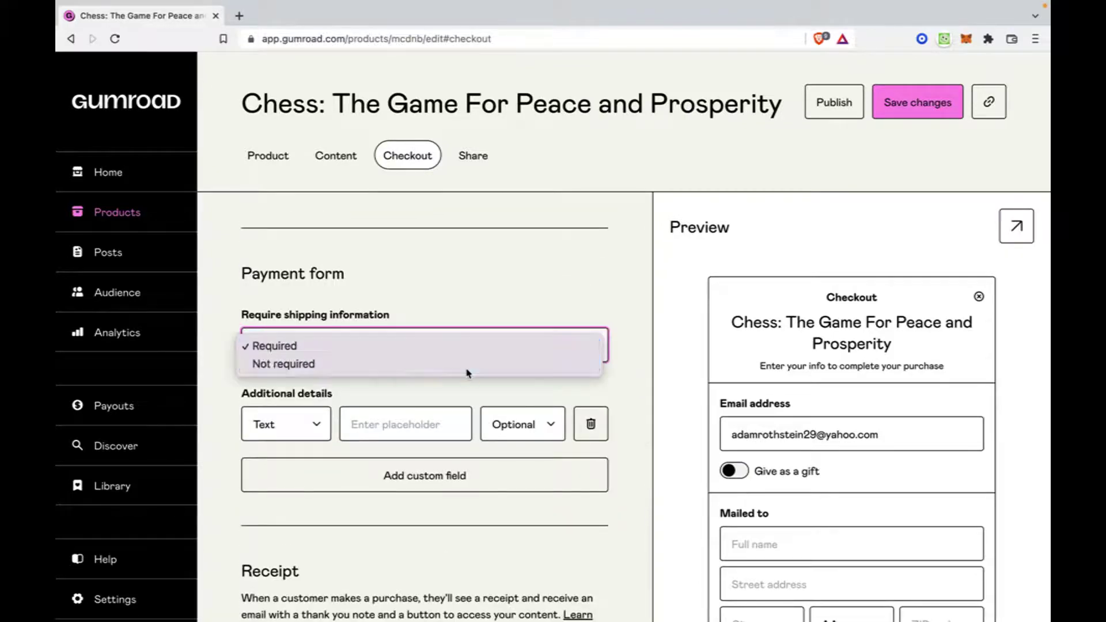
pyautogui.click(467, 370)
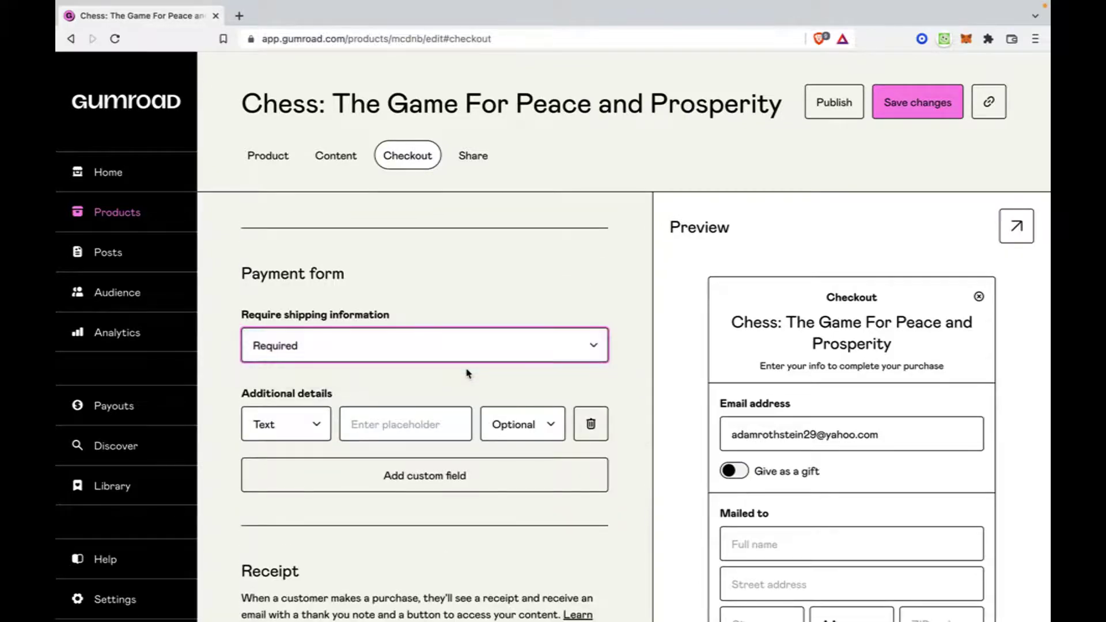
# Step: Try "Buy now" as the placeholder of the additional details text field, check it in the preview, and clear it
pyautogui.click(440, 426)
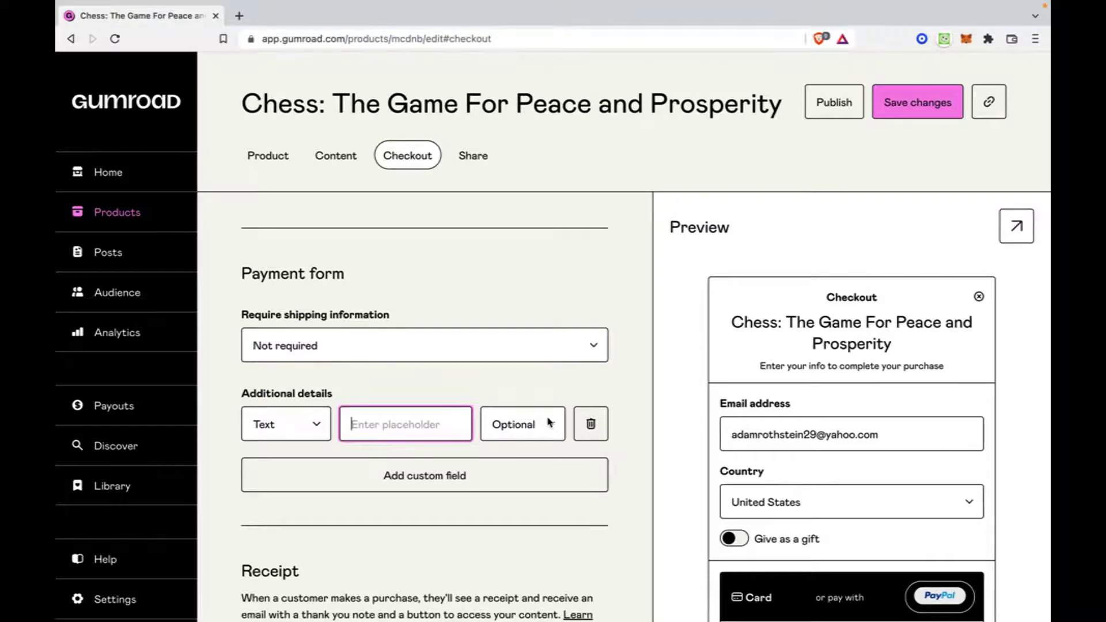
pyautogui.write('Buy now')
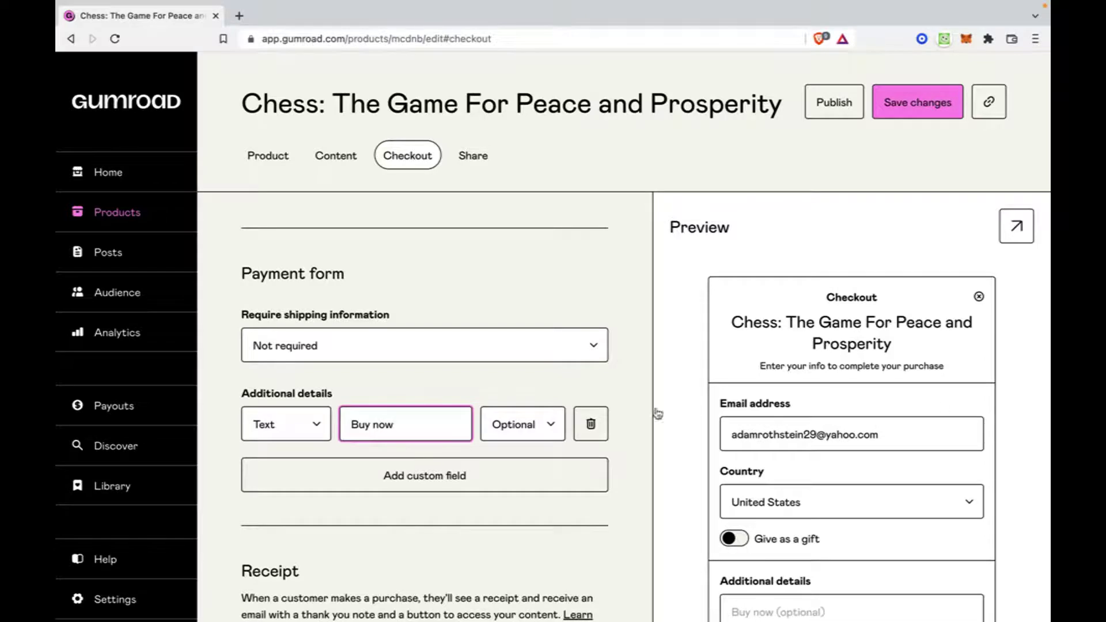
pyautogui.scroll(-3, 934, 504)
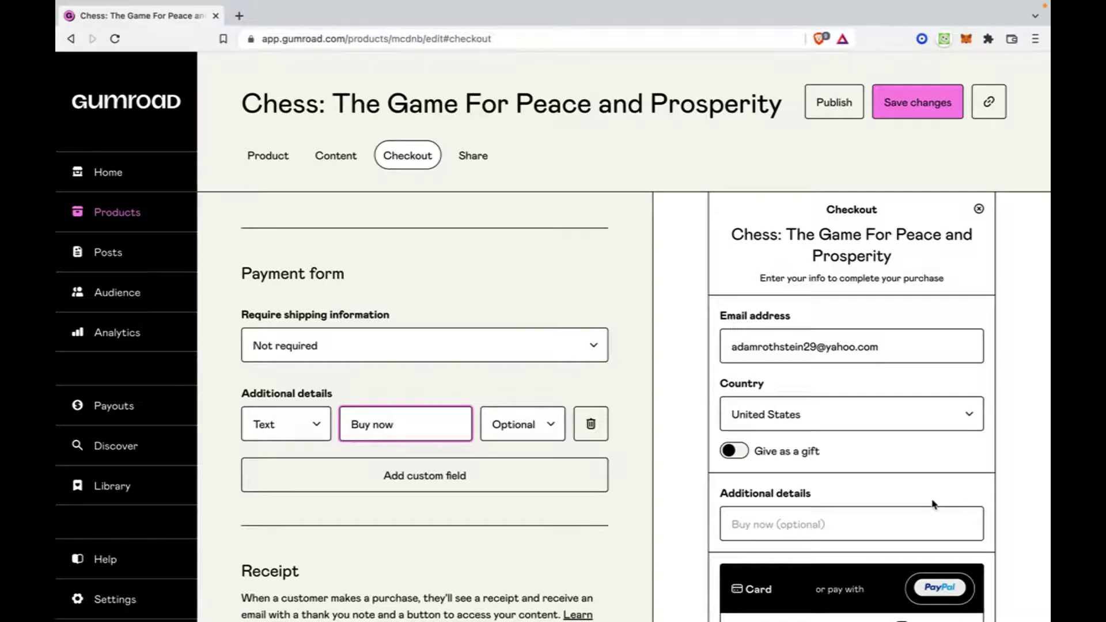
pyautogui.press('BackSpace')
pyautogui.press('BackSpace')
pyautogui.press('BackSpace')
pyautogui.press('BackSpace')
pyautogui.press('BackSpace')
pyautogui.press('BackSpace')
pyautogui.press('BackSpace')
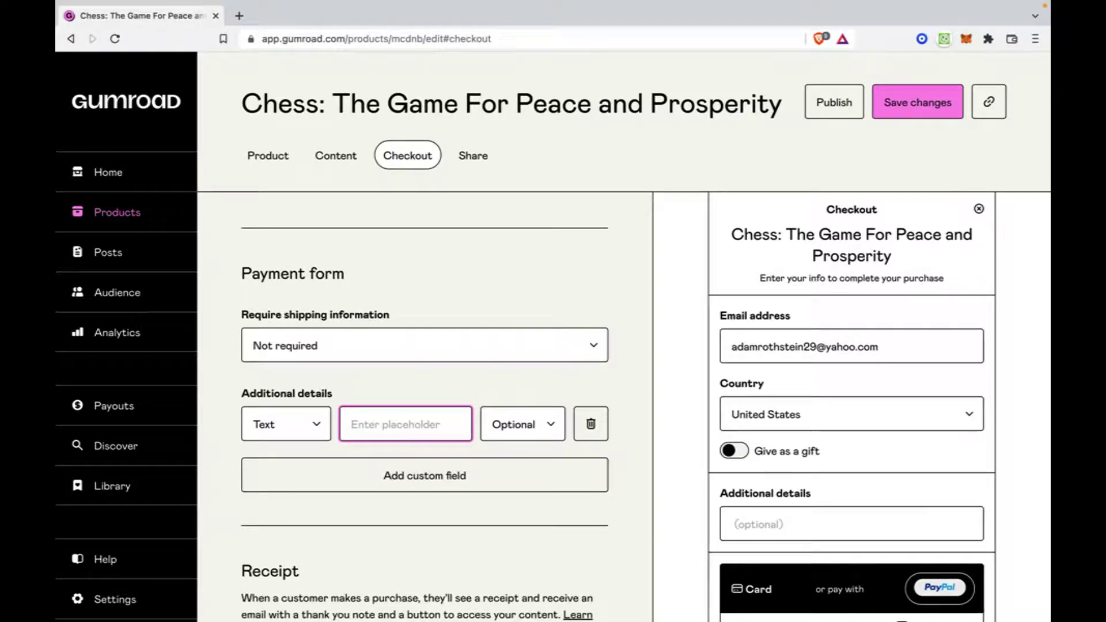
# Step: Change the receipt's button text to "Start Listening" with a capital L
pyautogui.scroll(-2, 492, 464)
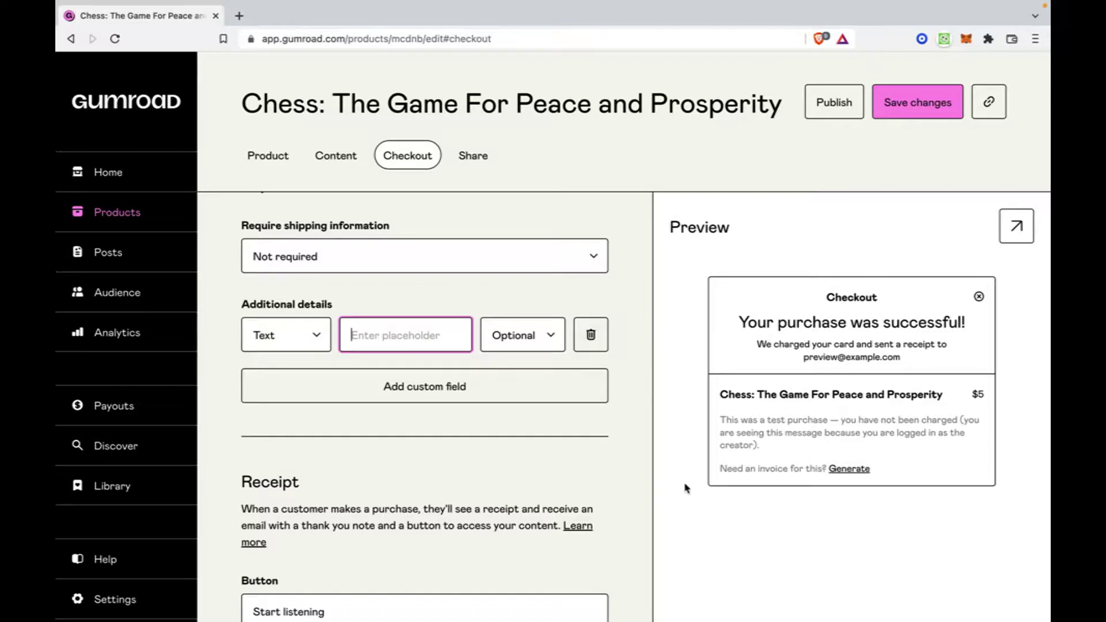
pyautogui.scroll(-3, 448, 442)
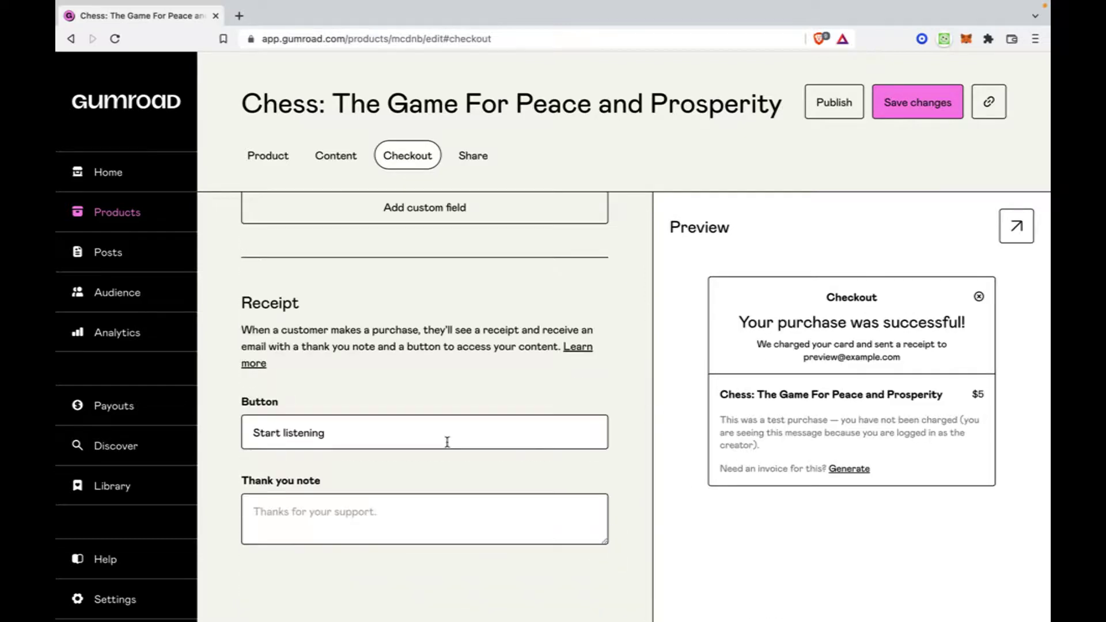
pyautogui.click(445, 440)
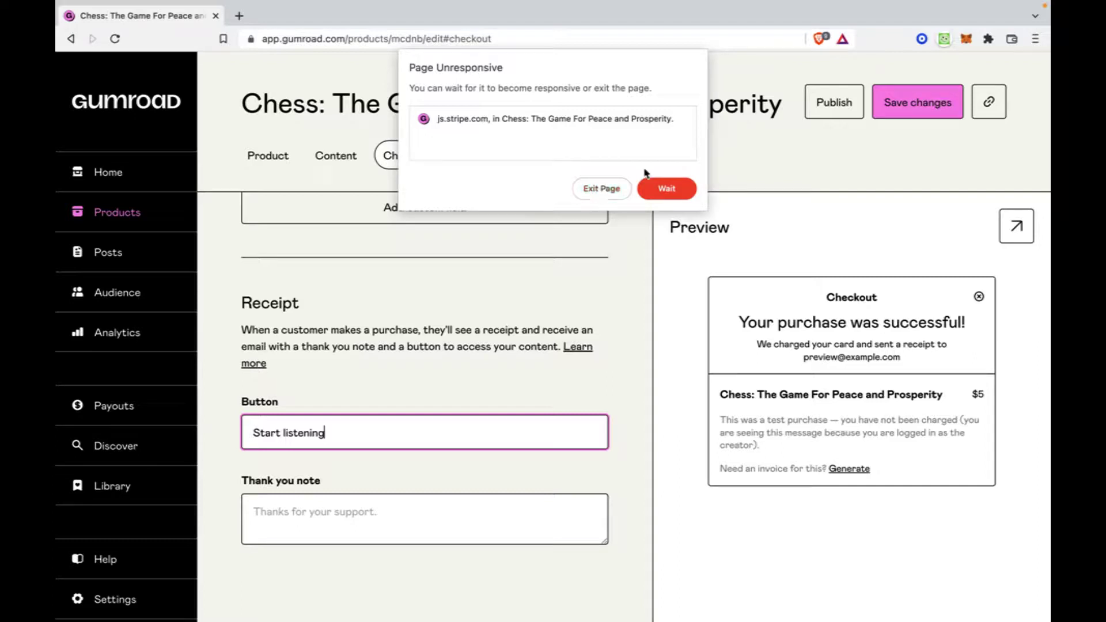
pyautogui.click(685, 194)
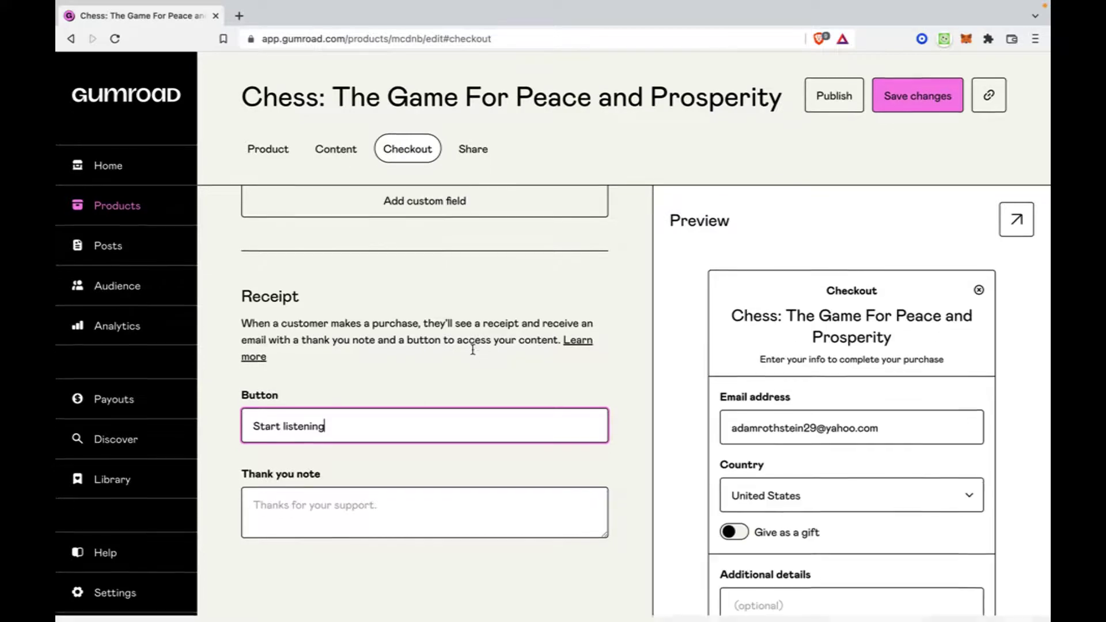
pyautogui.scroll(6, 474, 354)
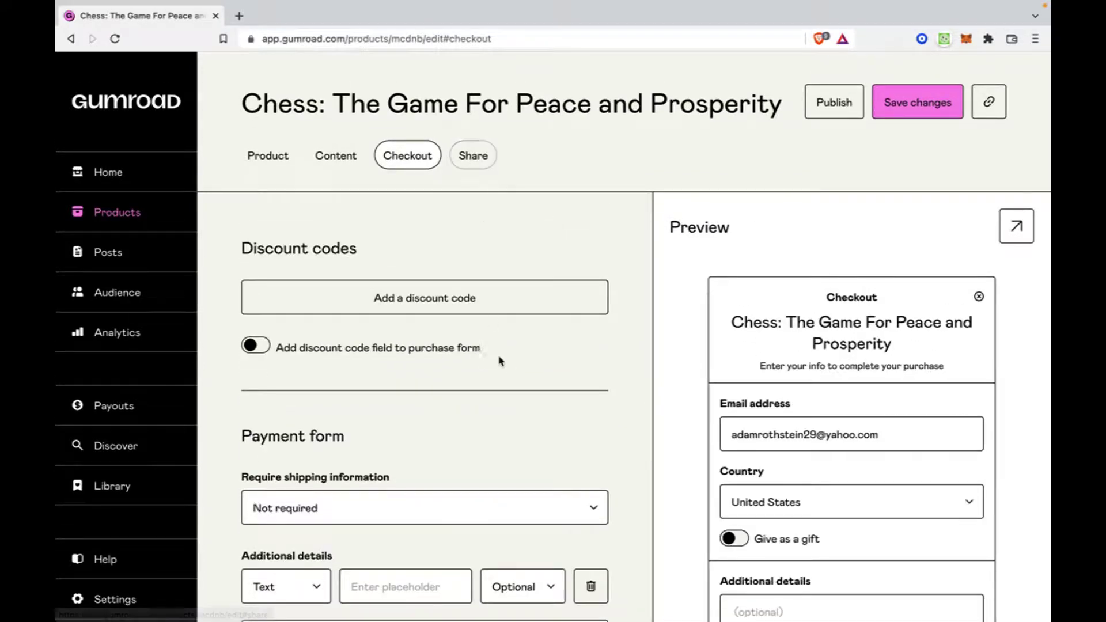
pyautogui.scroll(-6, 501, 362)
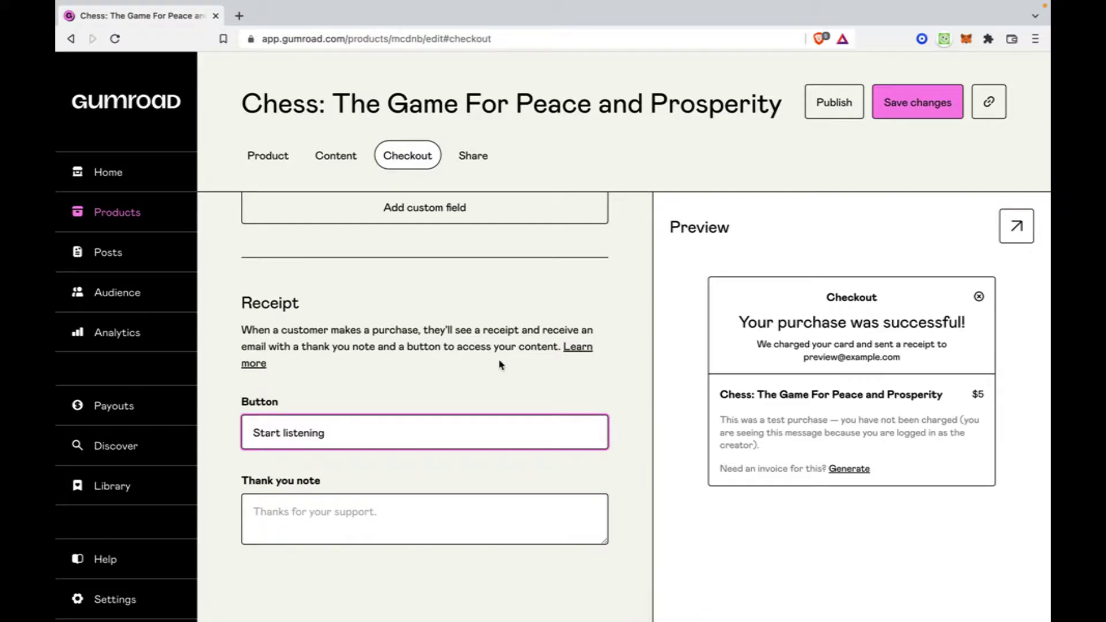
pyautogui.moveTo(335, 432); pyautogui.dragTo(283, 433)
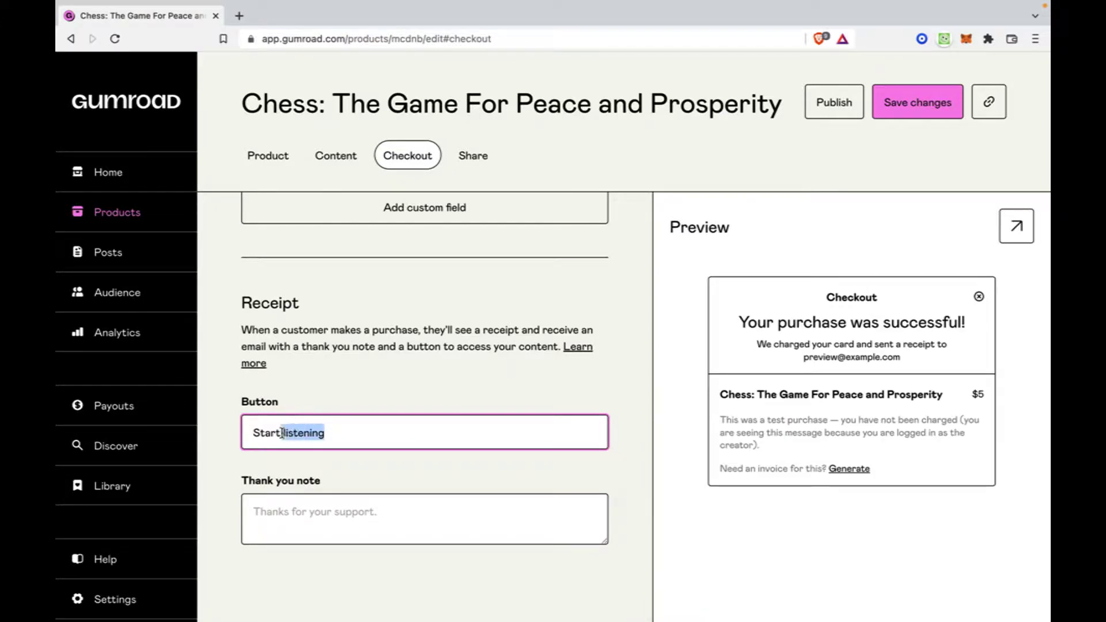
pyautogui.press('BackSpace')
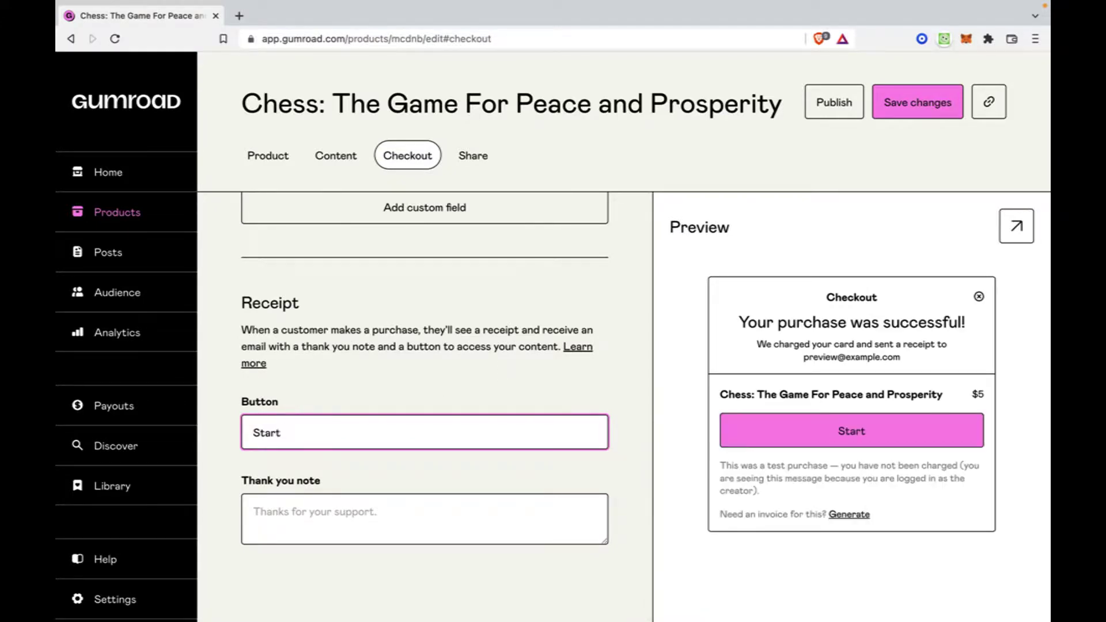
pyautogui.write('Listening')
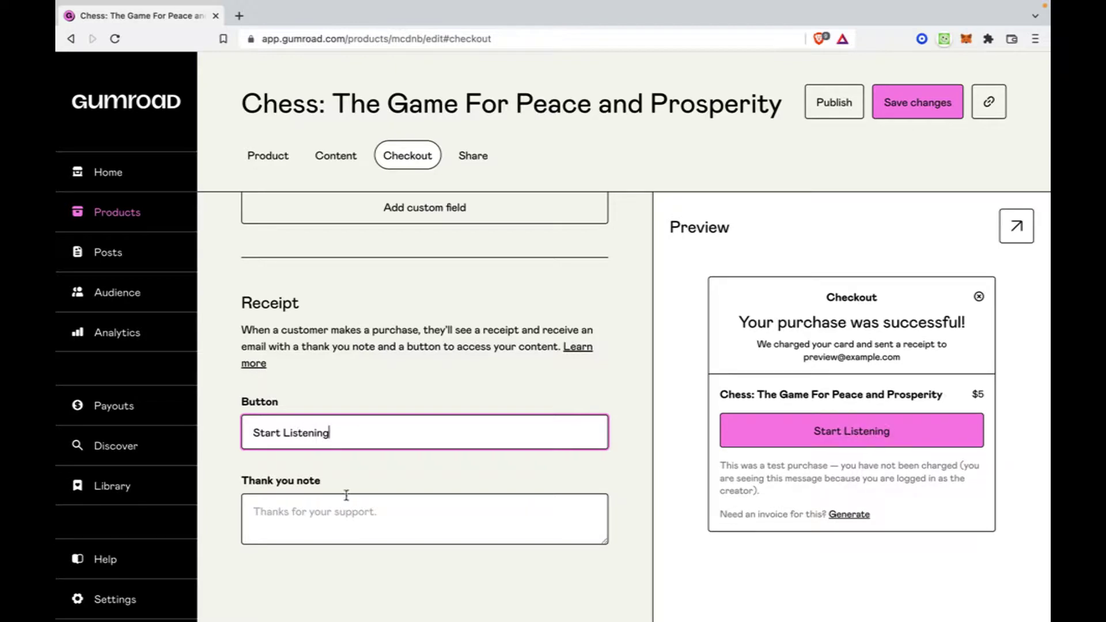
# Step: Enter the receipt's thank you note "Thank you for purchasing Chess: The Game for Peace and Prosperity." and save the product changes
pyautogui.click(355, 513)
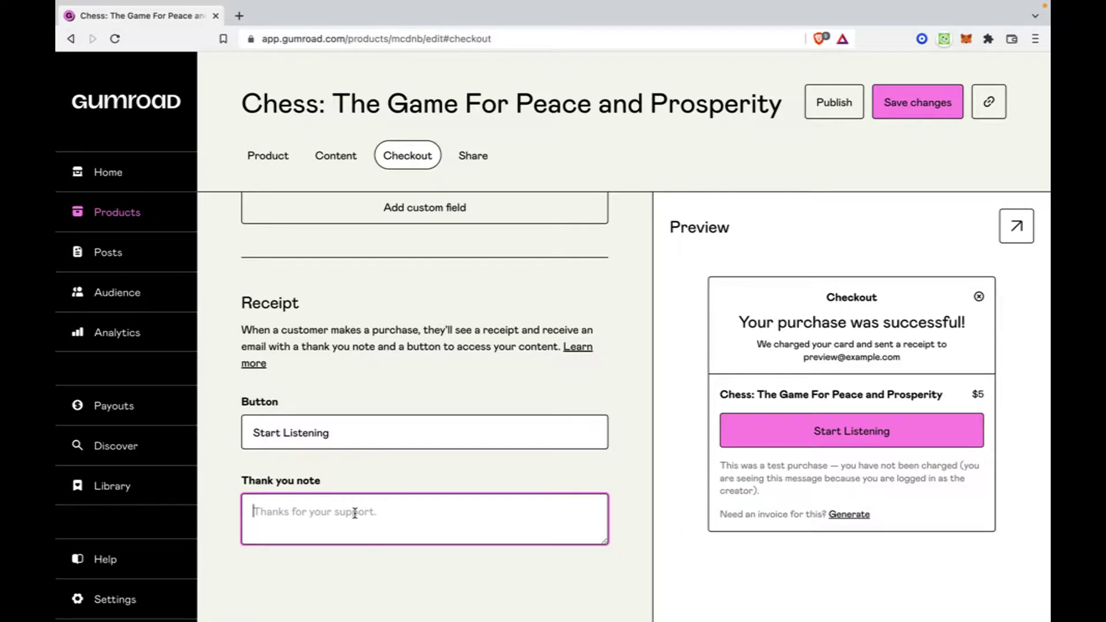
pyautogui.write('Thank')
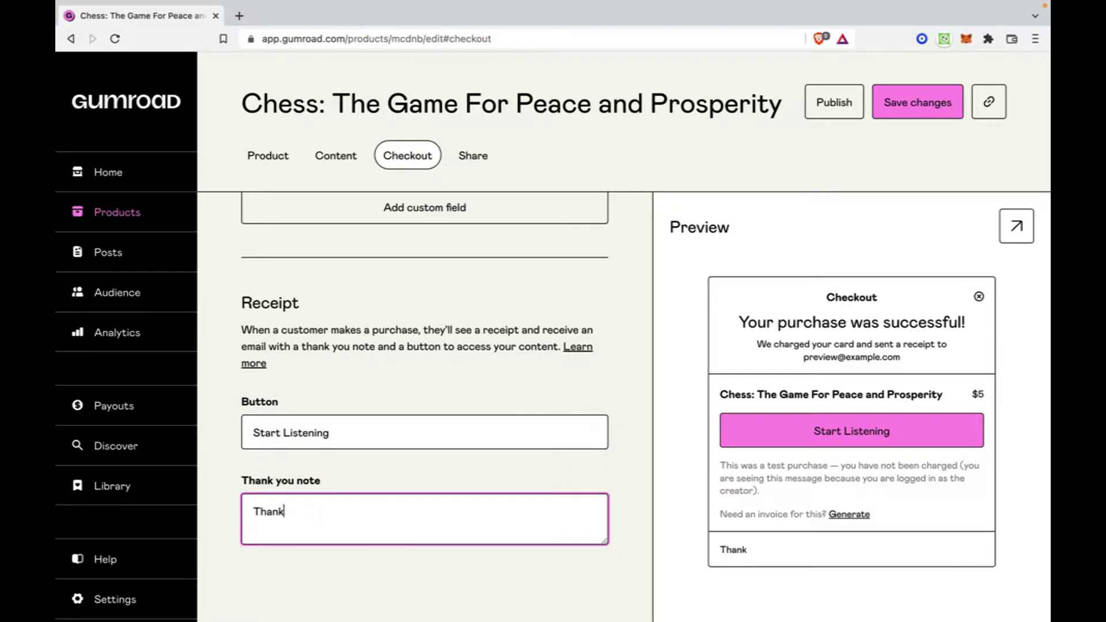
pyautogui.write(' you for pu')
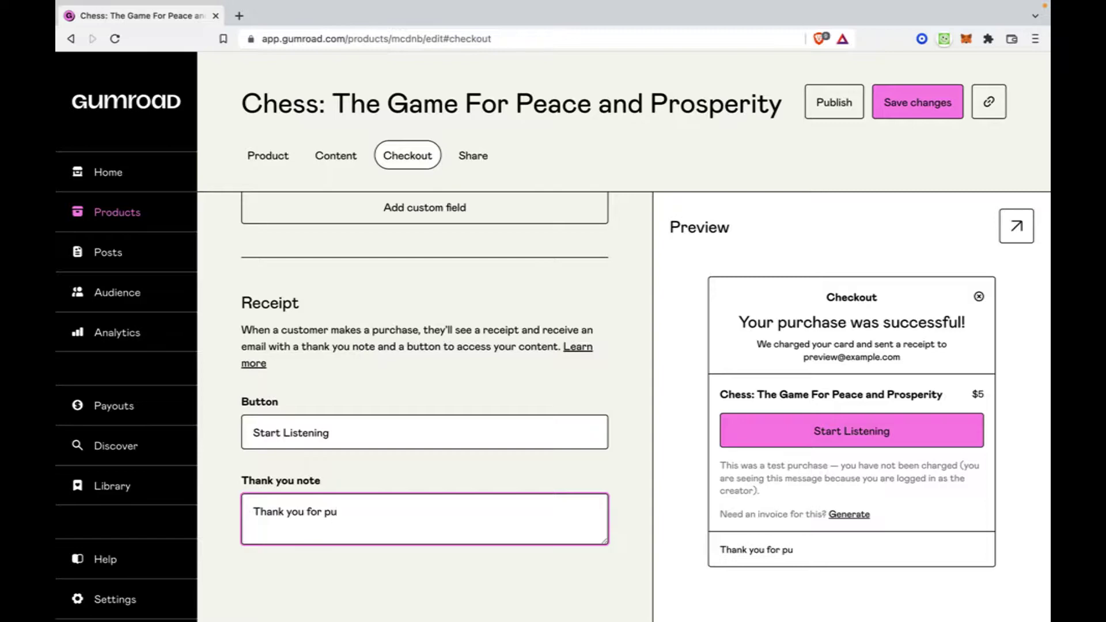
pyautogui.write('rchasing')
pyautogui.press('Tab')
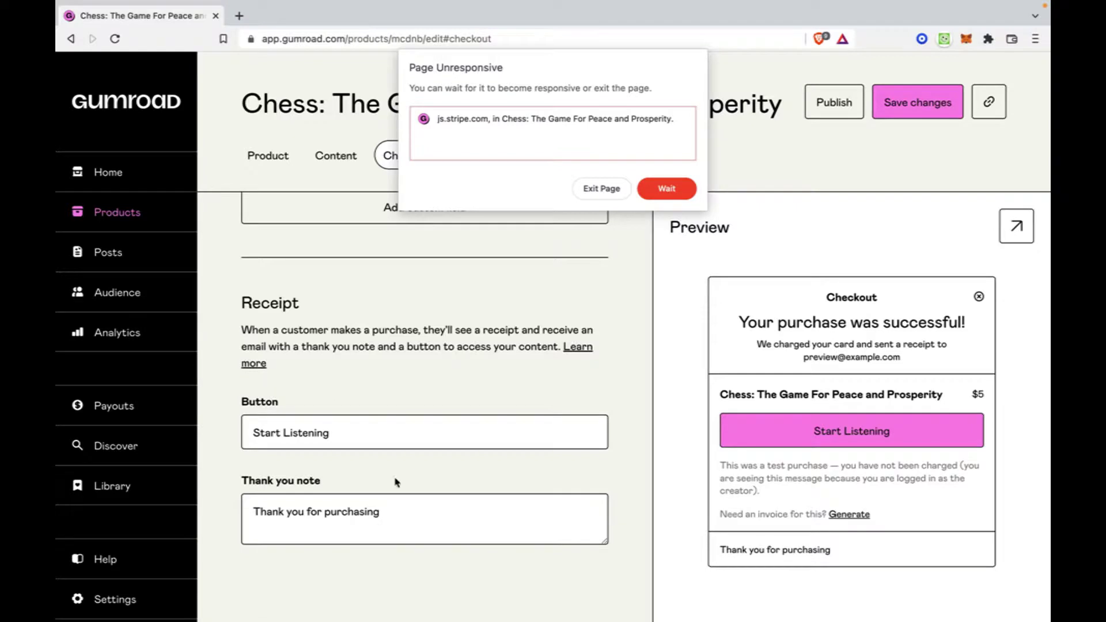
pyautogui.click(657, 190)
pyautogui.click(433, 542)
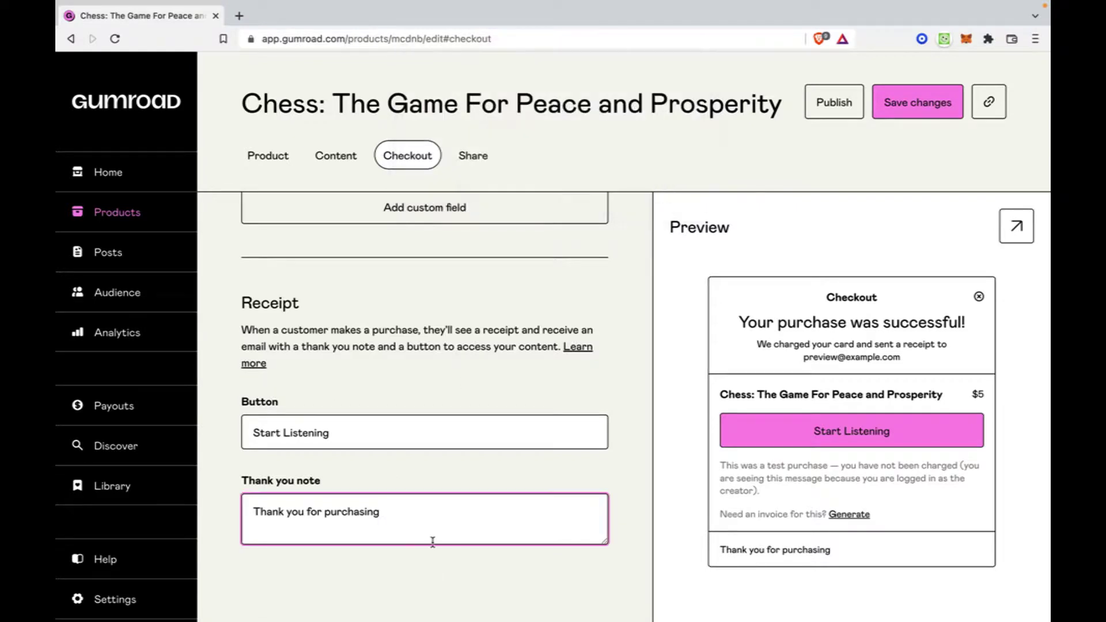
pyautogui.write('Chess: The Game')
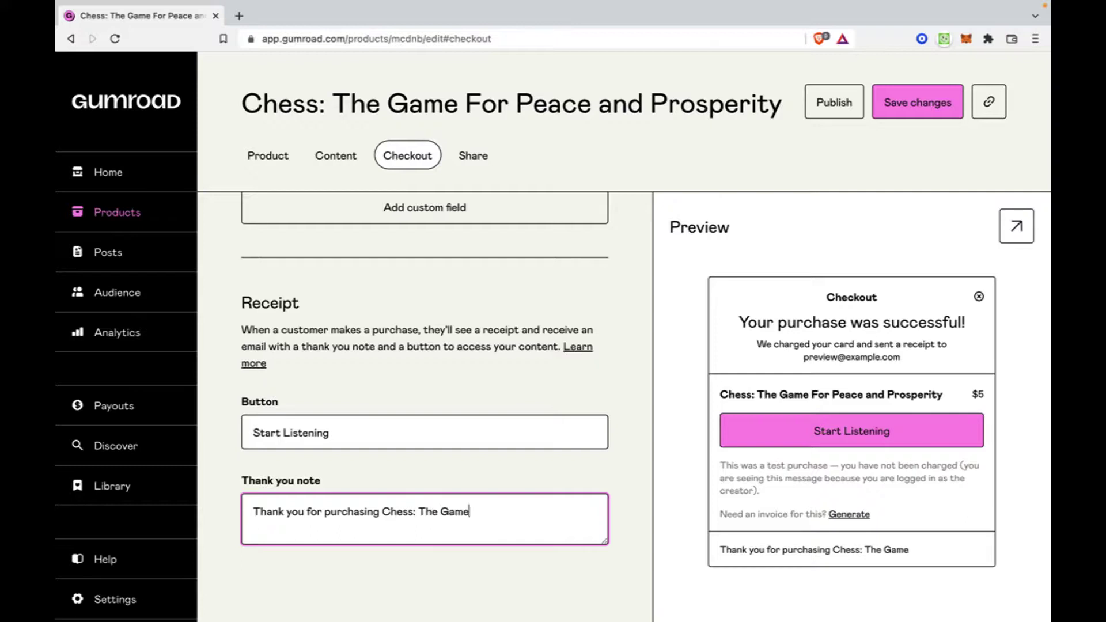
pyautogui.write(' for P')
pyautogui.write('eace and Prosperity')
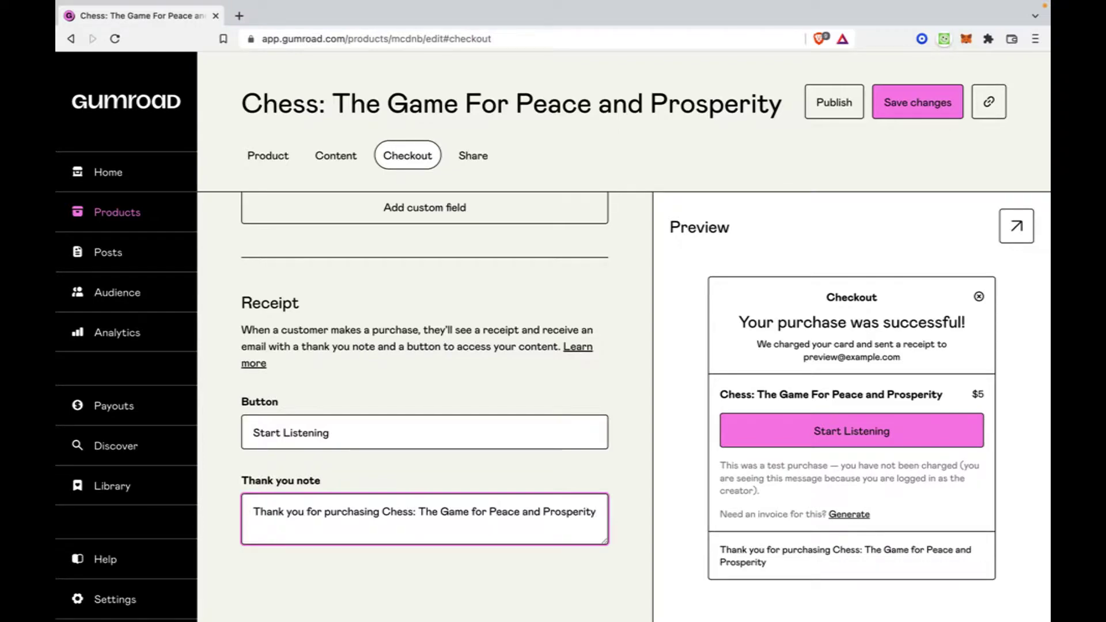
pyautogui.write('.')
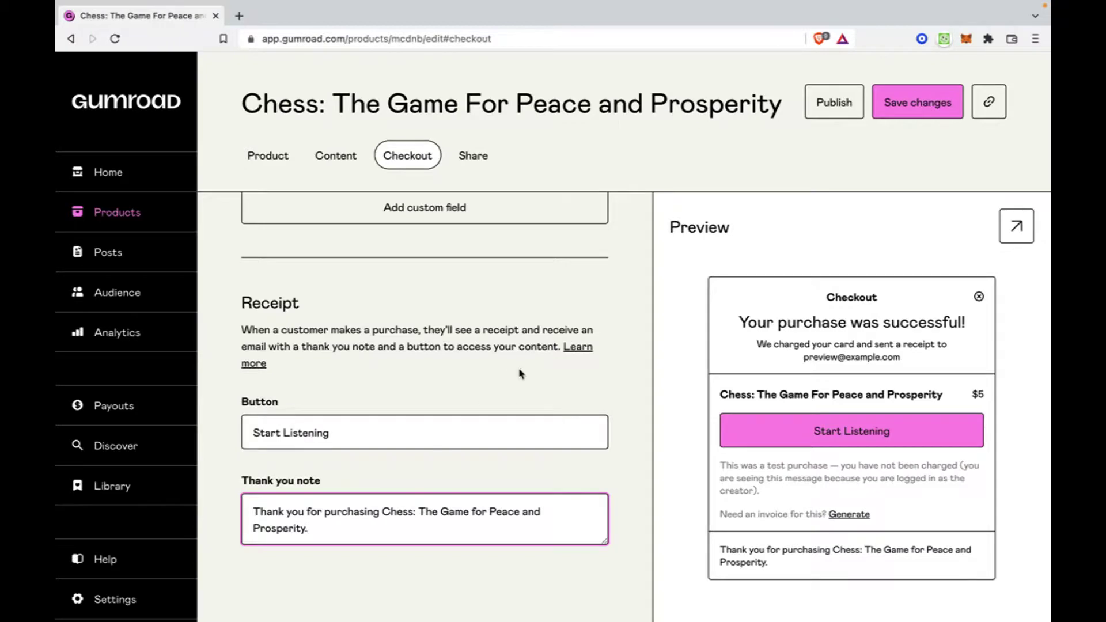
pyautogui.scroll(5, 522, 374)
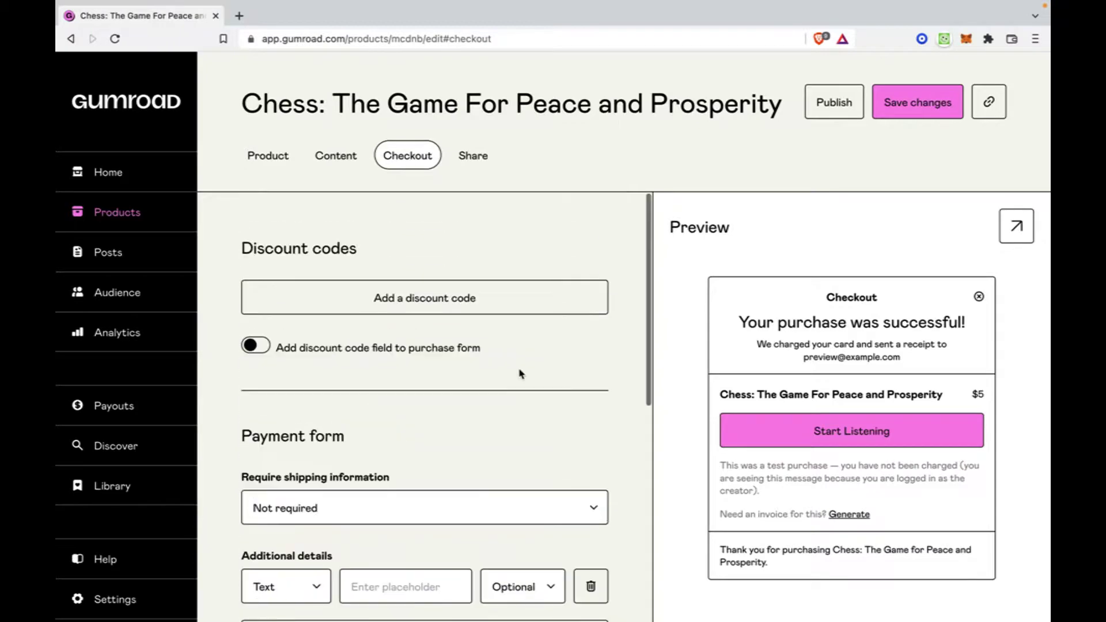
pyautogui.click(921, 102)
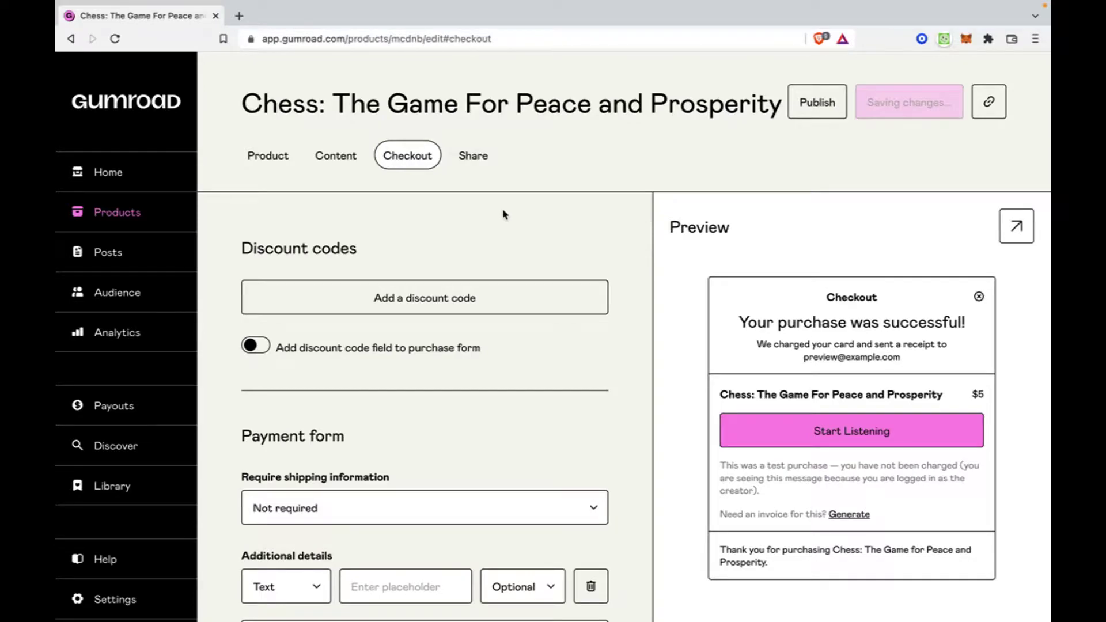
# Step: Keep waiting for the unresponsive page and try to open the product's Share settings
pyautogui.scroll(-8, 512, 445)
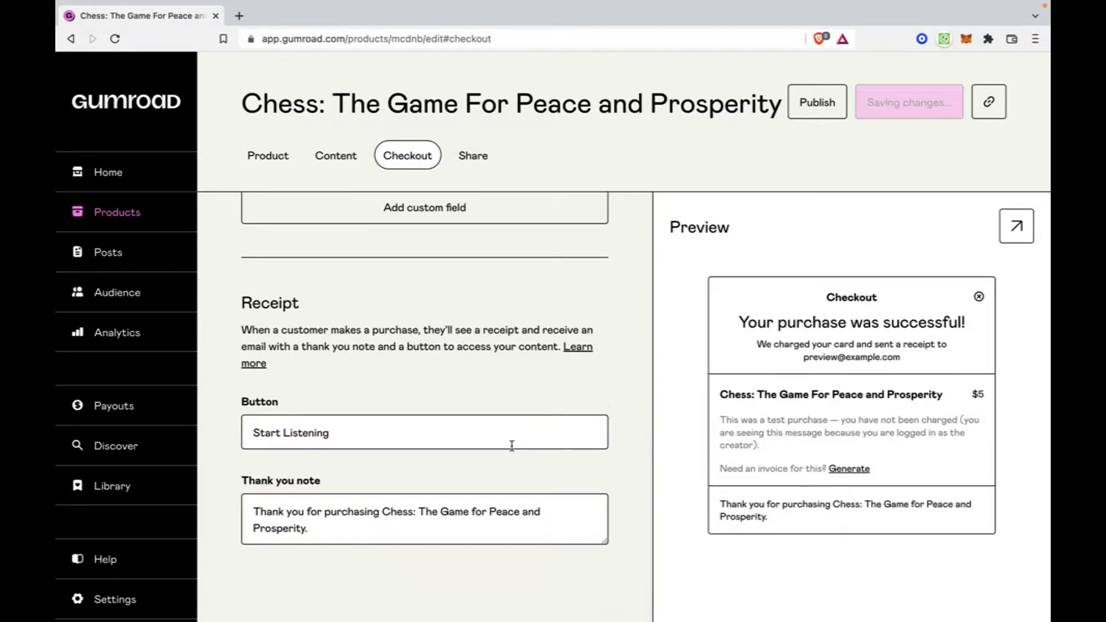
pyautogui.scroll(7, 511, 446)
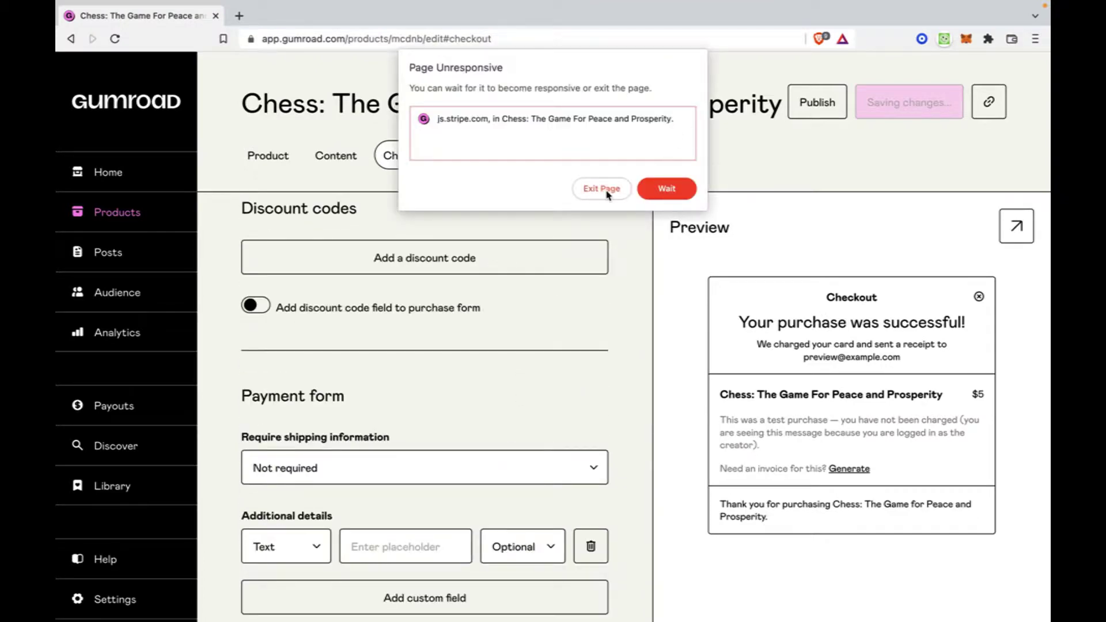
pyautogui.click(669, 198)
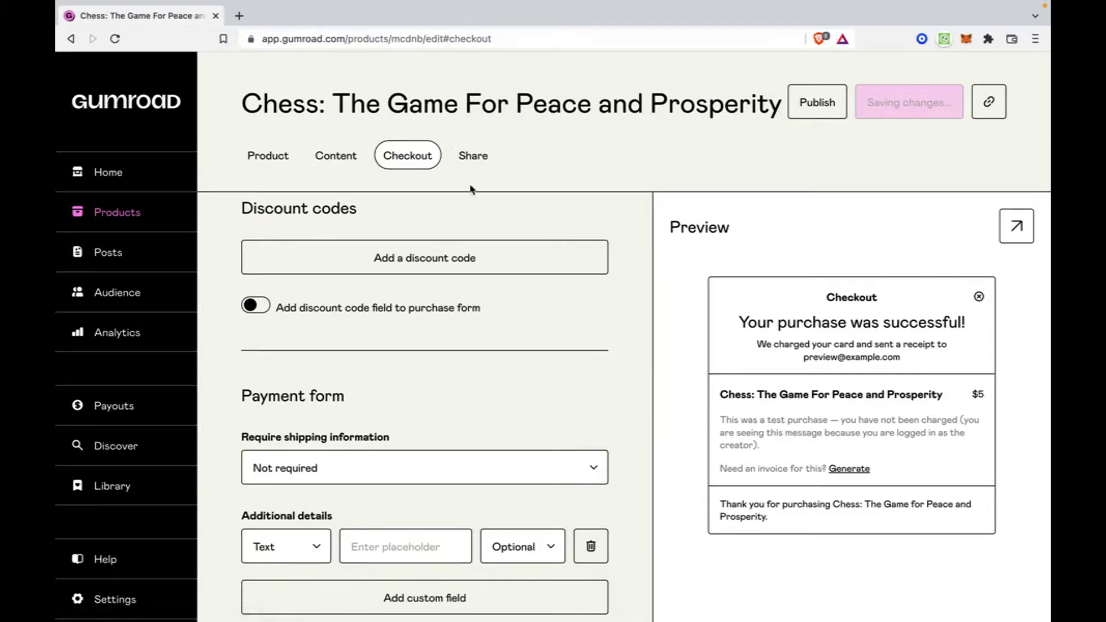
pyautogui.click(474, 154)
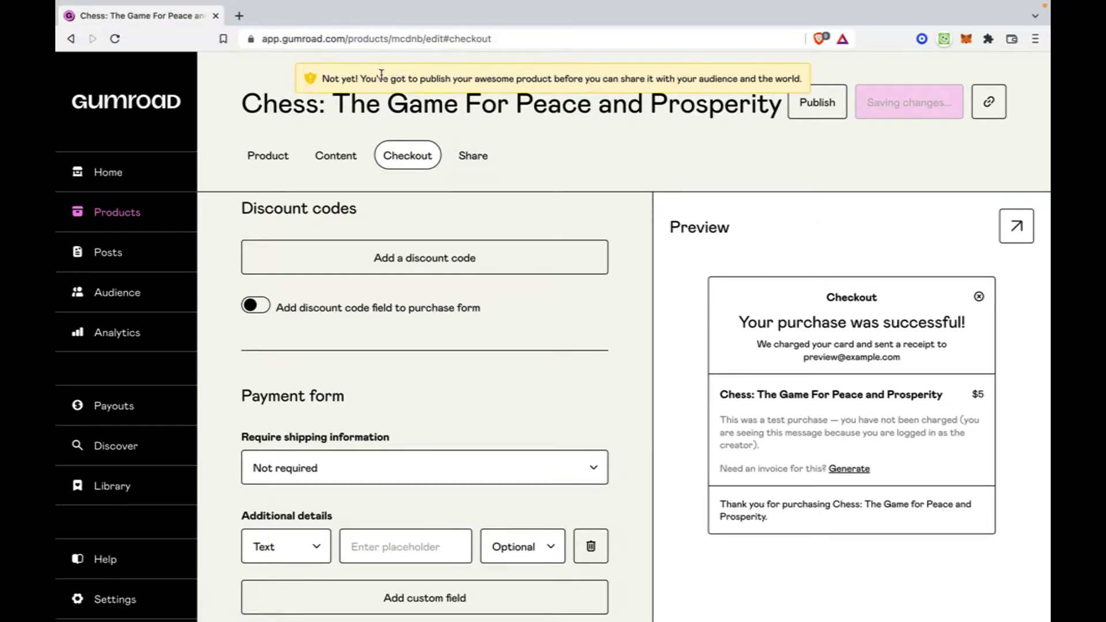
# Step: Review the discount code, payment form and receipt settings together with the checkout preview down to the payment section
pyautogui.scroll(-7, 501, 389)
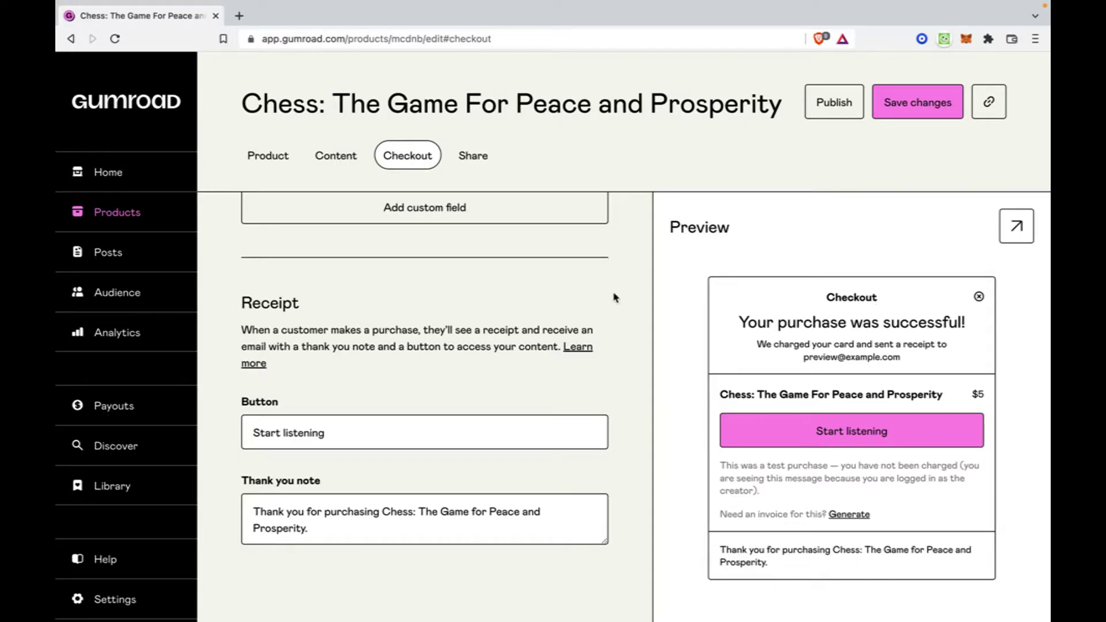
pyautogui.scroll(5, 573, 300)
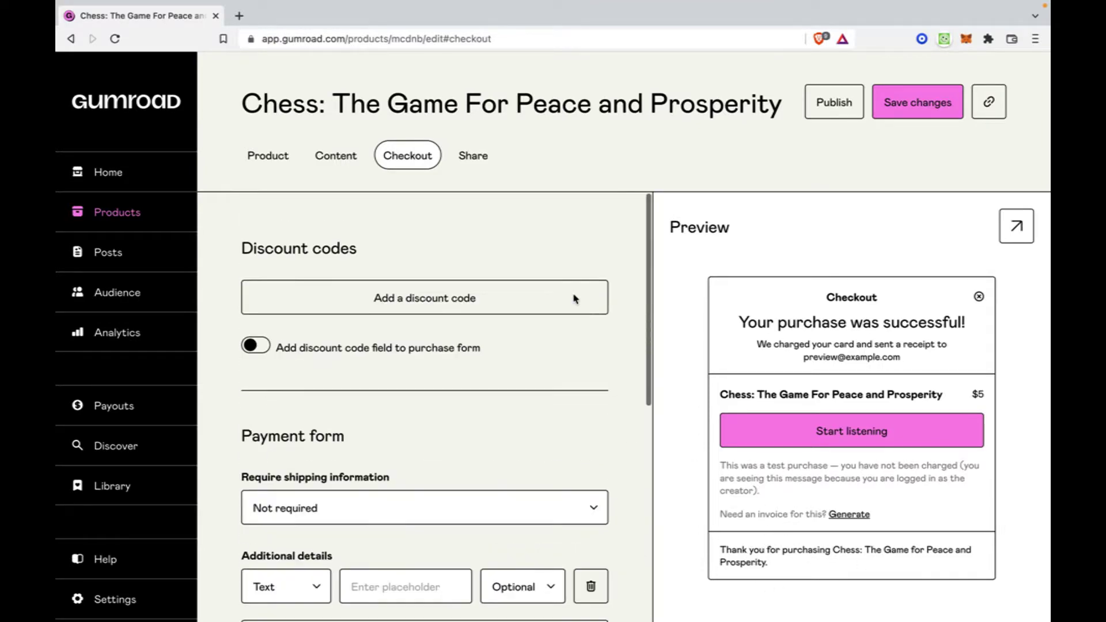
pyautogui.scroll(-5, 574, 300)
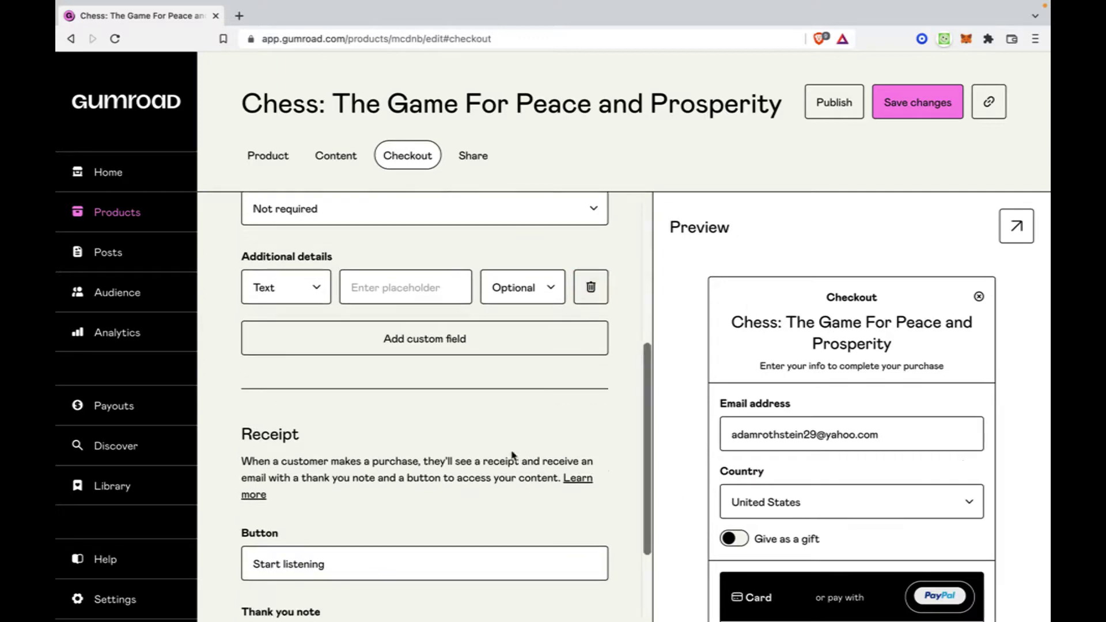
pyautogui.scroll(3, 510, 433)
pyautogui.scroll(-5, 510, 433)
pyautogui.scroll(5, 508, 431)
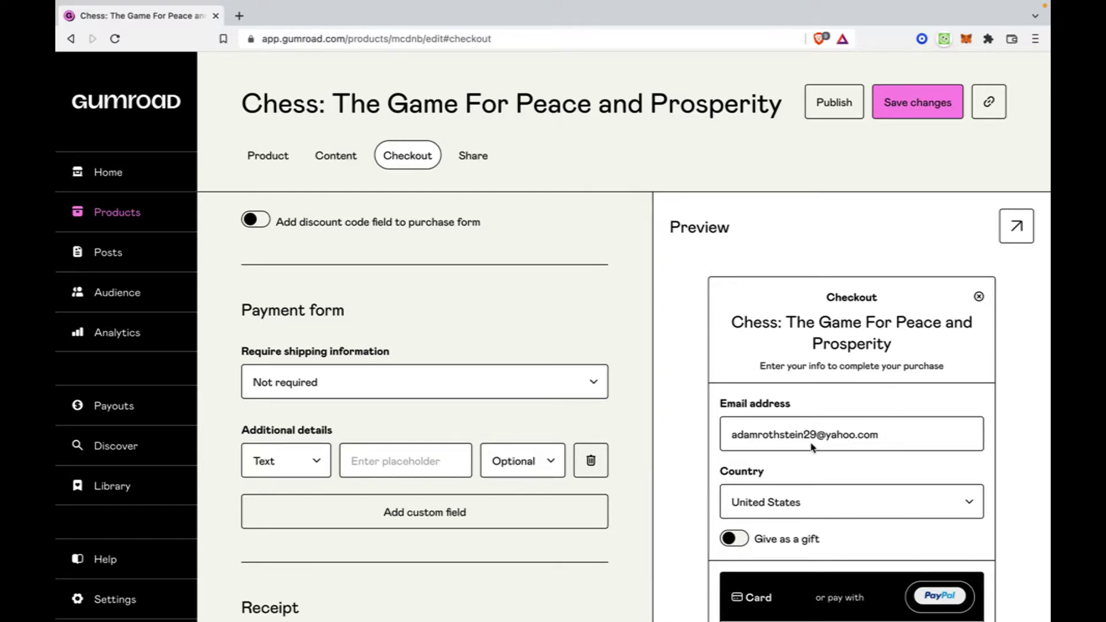
pyautogui.scroll(-5, 813, 448)
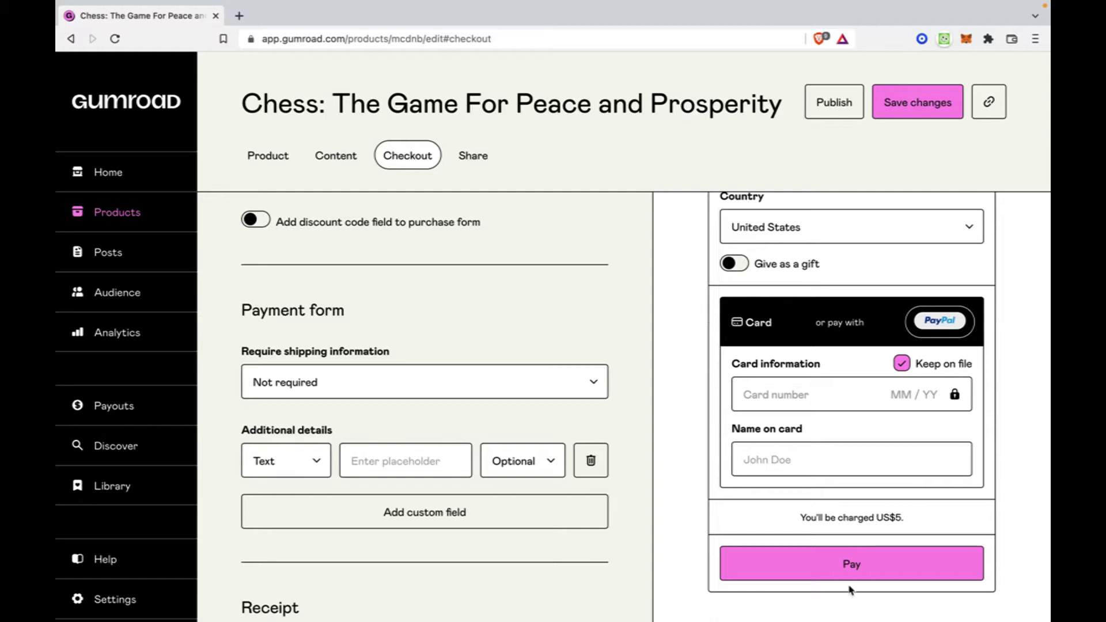
pyautogui.scroll(2, 590, 292)
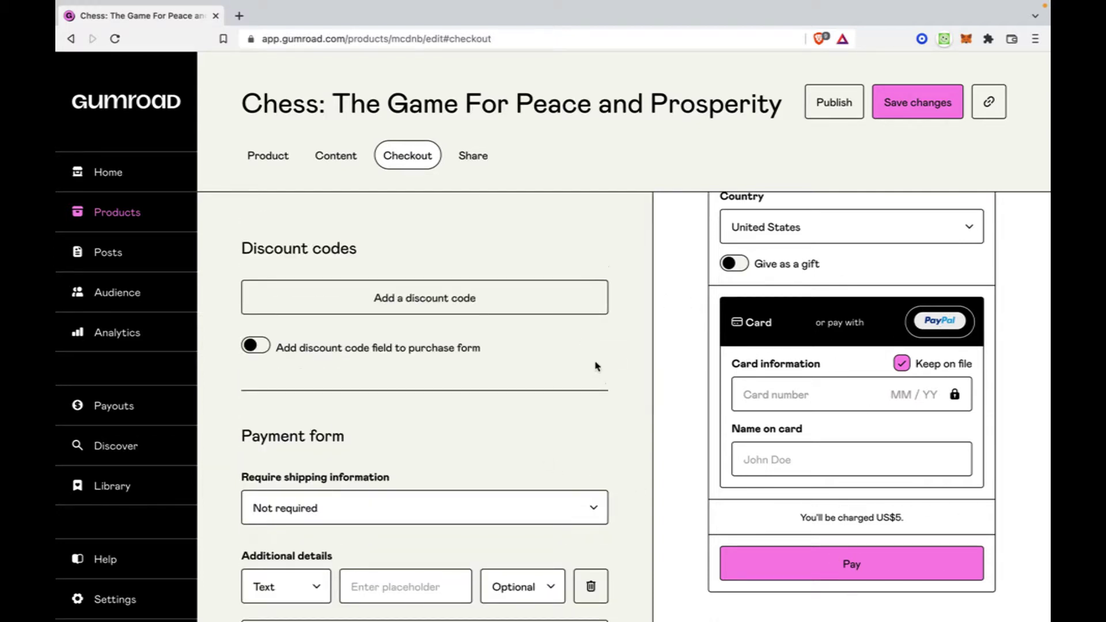
pyautogui.scroll(-6, 595, 363)
pyautogui.scroll(6, 597, 366)
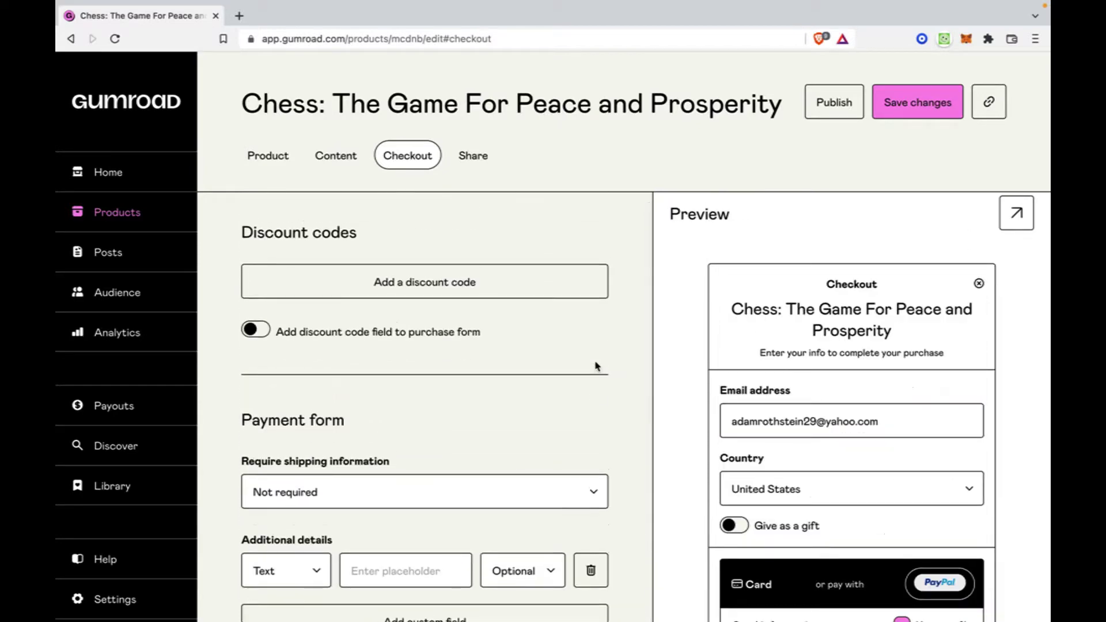
# Step: Publish the chess audiobook product and open its Share settings
pyautogui.click(825, 110)
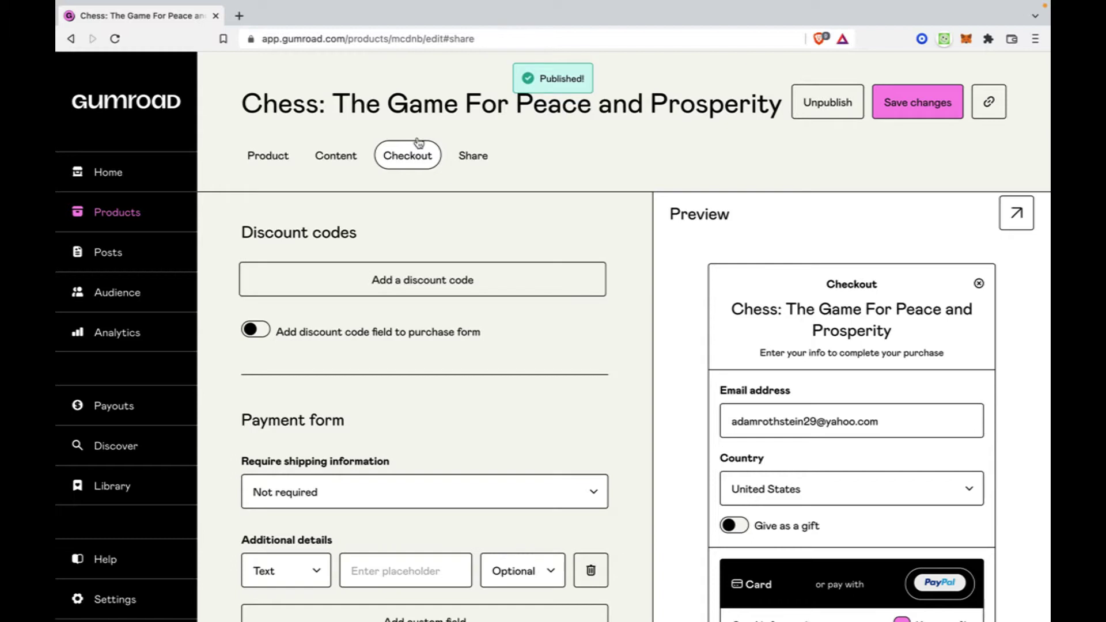
pyautogui.click(474, 155)
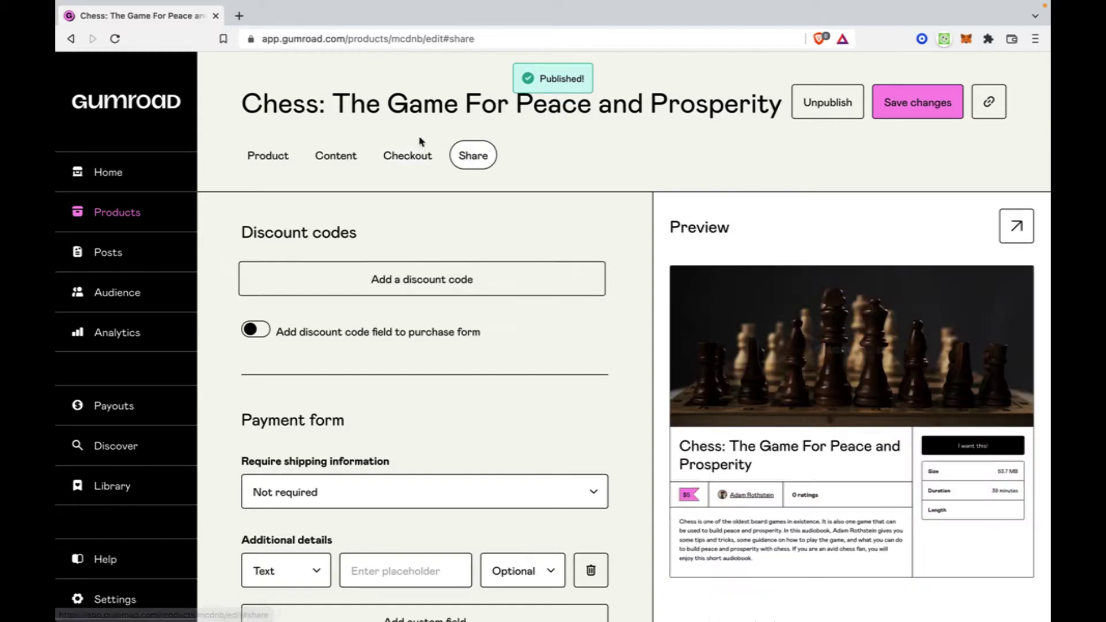